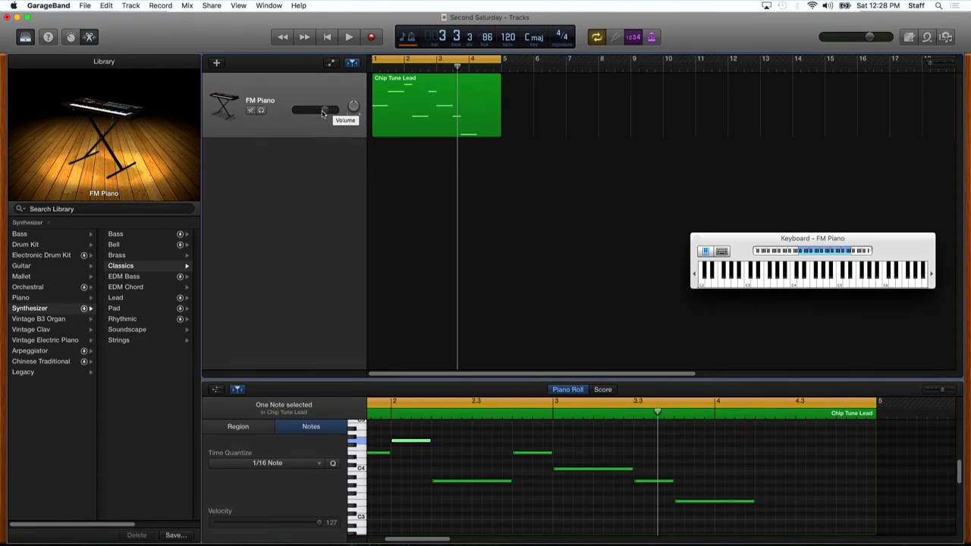
Audition the opening C4 note of the Chip Tune Lead region in the piano roll.
{"action": "left_click_drag", "start_coordinate": [325, 112], "coordinate": [324, 110]}
{"action": "left_click_drag", "start_coordinate": [428, 542], "coordinate": [410, 541]}
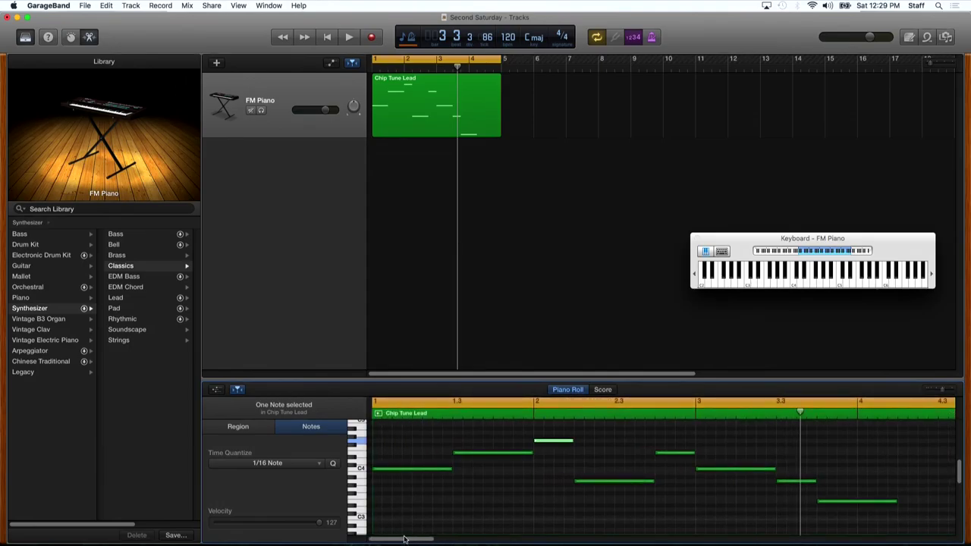
{"action": "left_click", "coordinate": [406, 470]}
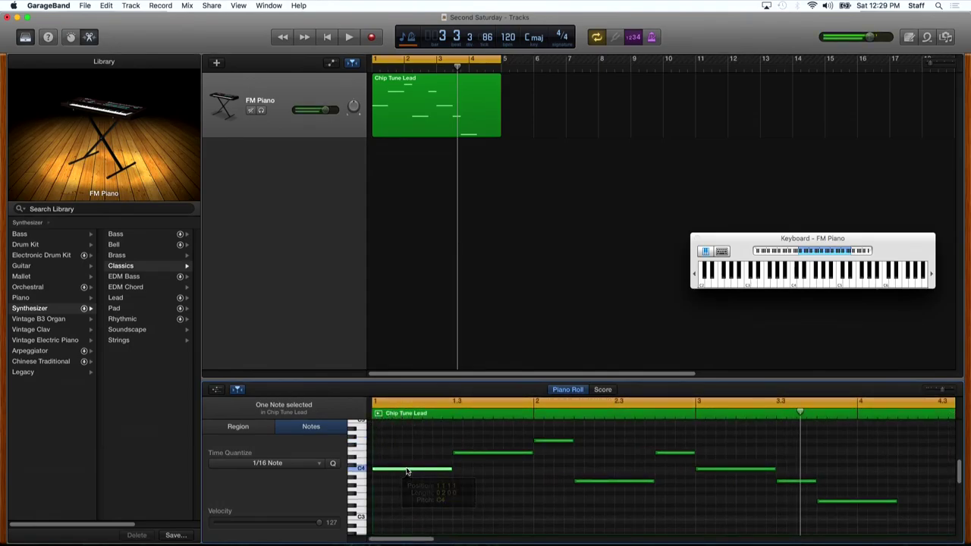
{"action": "left_click", "coordinate": [407, 471]}
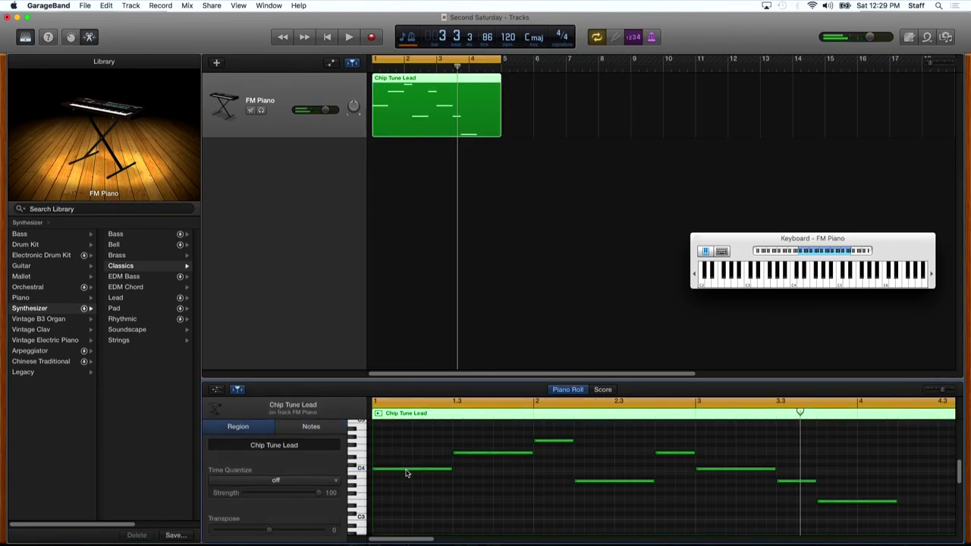
{"action": "left_click", "coordinate": [406, 470]}
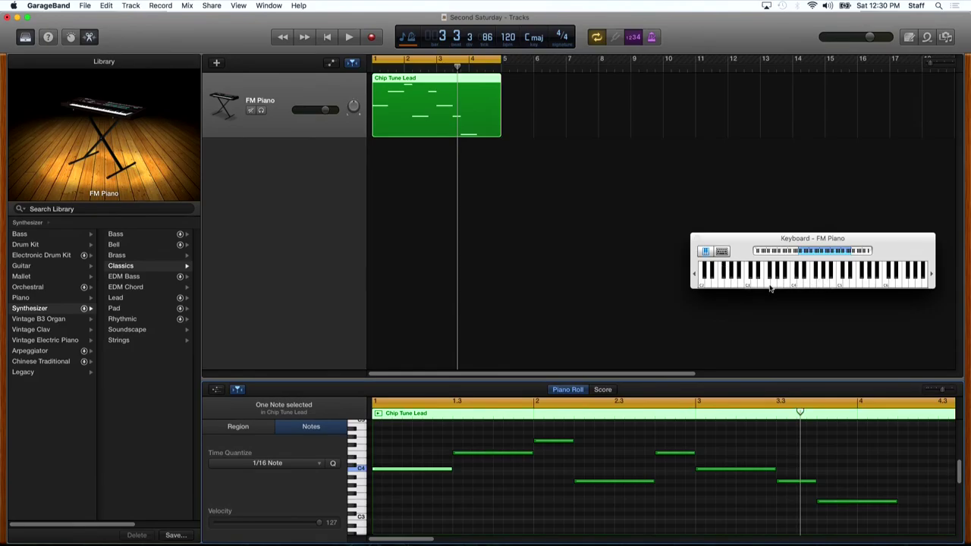
Sound C4 on the floating musical keyboard and several higher and lower keys along the piano roll's vertical keyboard.
{"action": "left_click", "coordinate": [793, 285]}
{"action": "left_click", "coordinate": [794, 286]}
{"action": "left_click", "coordinate": [794, 285]}
{"action": "left_click", "coordinate": [364, 460]}
{"action": "left_click", "coordinate": [362, 438]}
{"action": "left_click", "coordinate": [361, 438]}
{"action": "left_click", "coordinate": [361, 452]}
{"action": "left_click", "coordinate": [361, 468]}
{"action": "left_click", "coordinate": [363, 485]}
{"action": "left_click", "coordinate": [364, 502]}
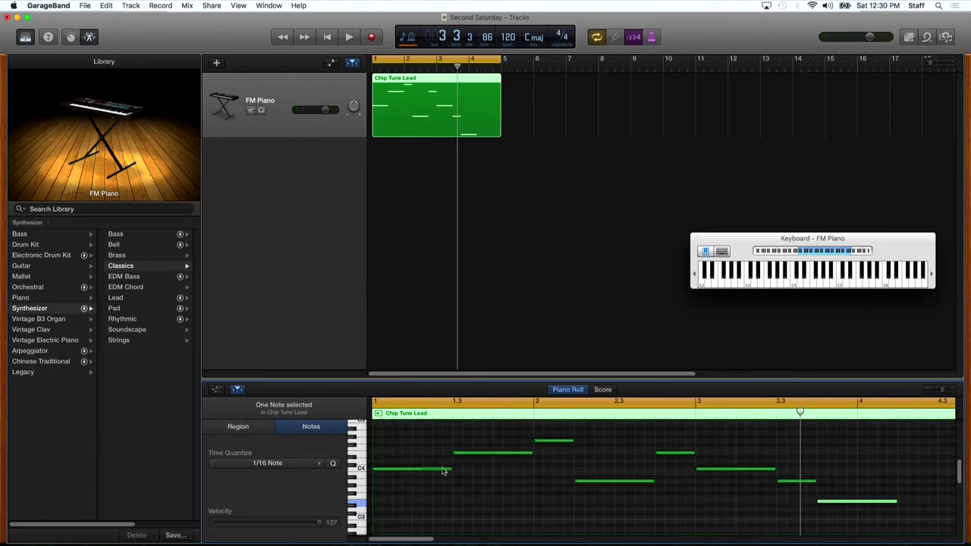
{"action": "left_click", "coordinate": [363, 455]}
{"action": "left_click", "coordinate": [363, 439]}
{"action": "left_click", "coordinate": [363, 430]}
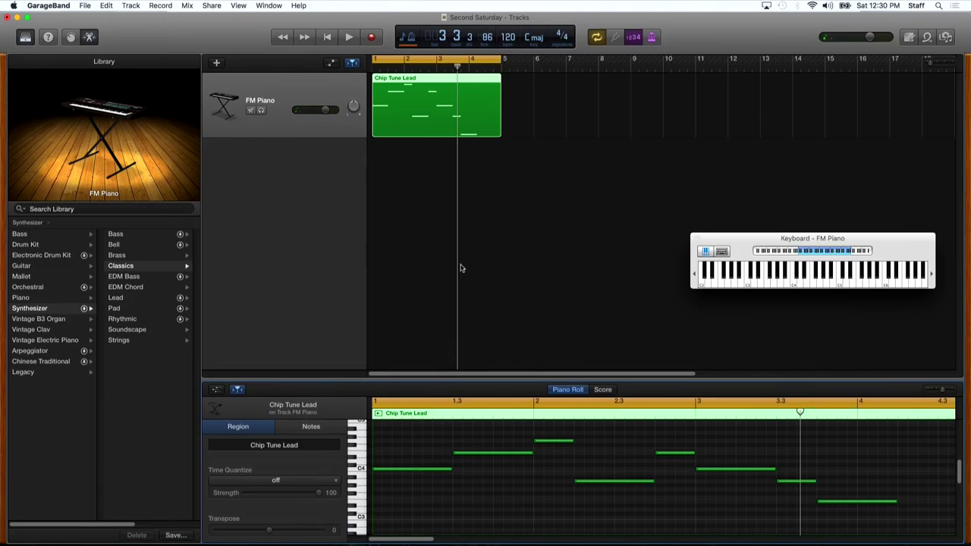
Sound several low and high keys across the floating FM Piano keyboard.
{"action": "left_click", "coordinate": [771, 275]}
{"action": "left_click", "coordinate": [784, 274]}
{"action": "left_click", "coordinate": [823, 275]}
{"action": "left_click", "coordinate": [855, 275]}
{"action": "left_click", "coordinate": [755, 275]}
Play the Chip Tune Lead region within the cycle area briefly and stop playback.
{"action": "left_click", "coordinate": [410, 60]}
{"action": "left_click", "coordinate": [418, 61]}
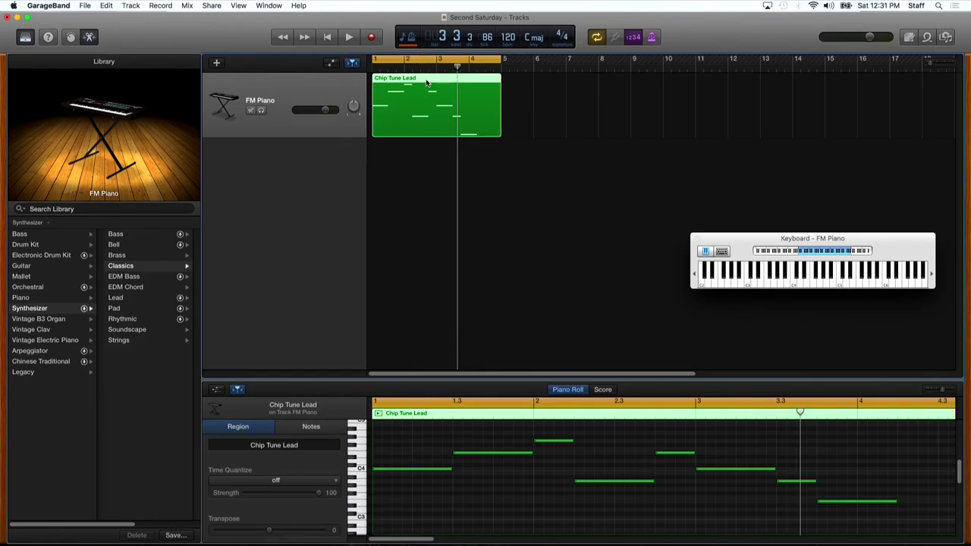
{"action": "key", "text": "space"}
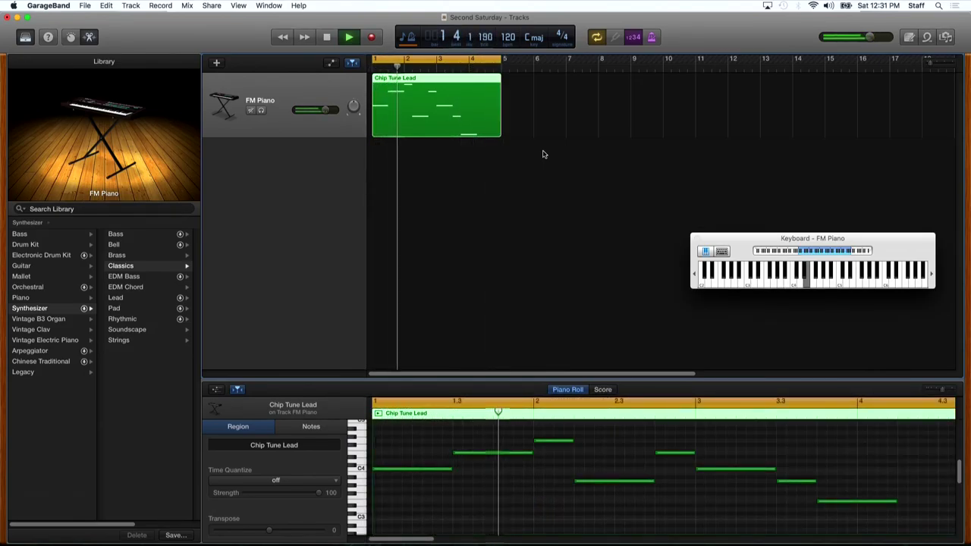
{"action": "key", "text": "space"}
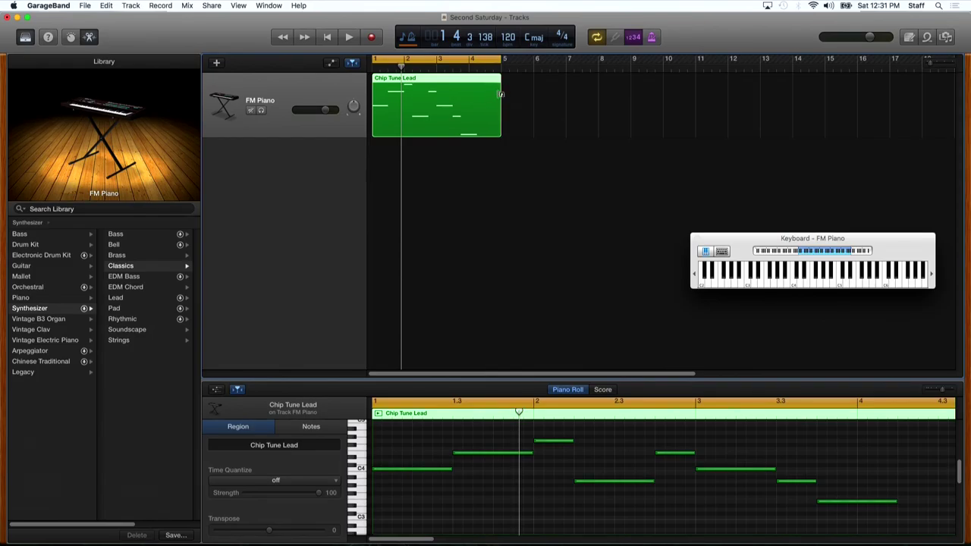
Loop the Chip Tune Lead region out to bar 9, extend the cycle area to match, and play part of it.
{"action": "left_click_drag", "start_coordinate": [502, 94], "coordinate": [636, 107]}
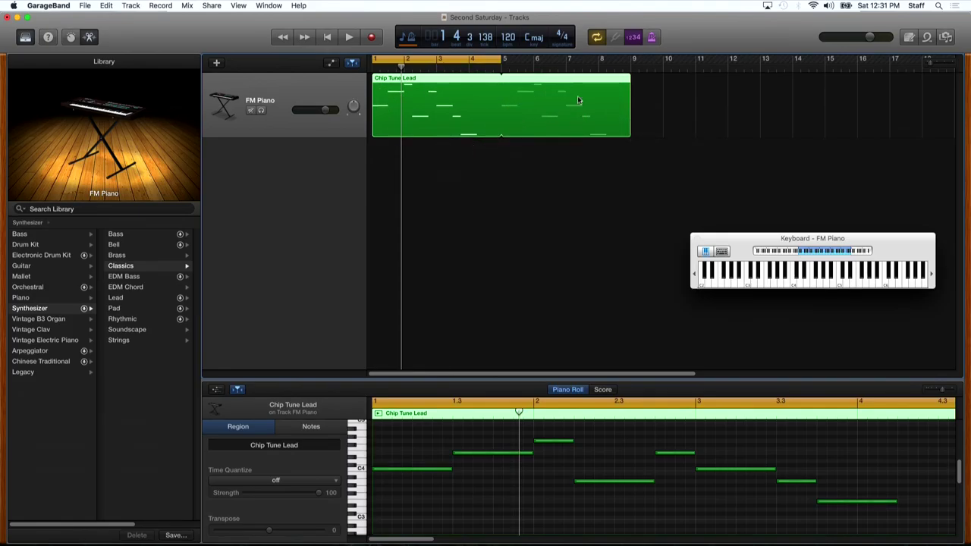
{"action": "left_click_drag", "start_coordinate": [502, 62], "coordinate": [631, 71]}
{"action": "key", "text": "space"}
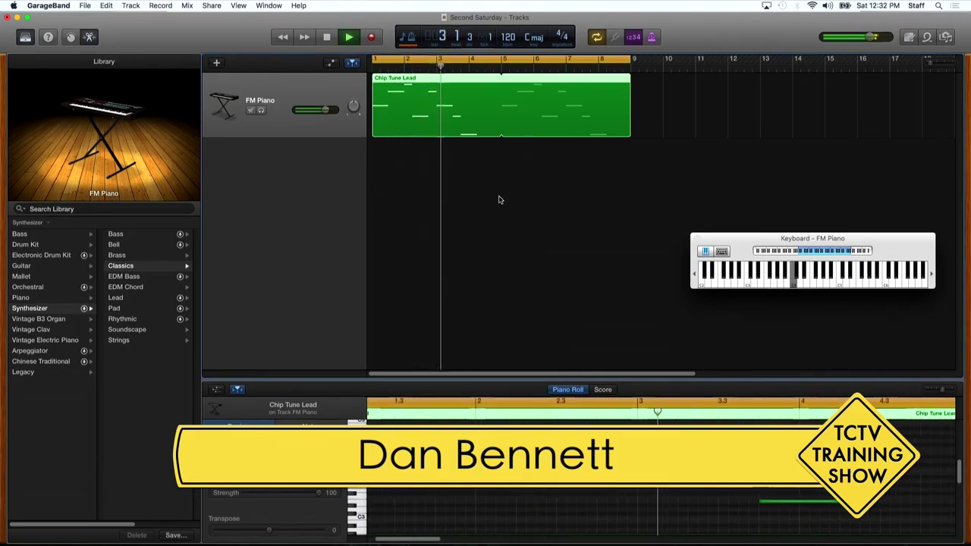
{"action": "key", "text": "space"}
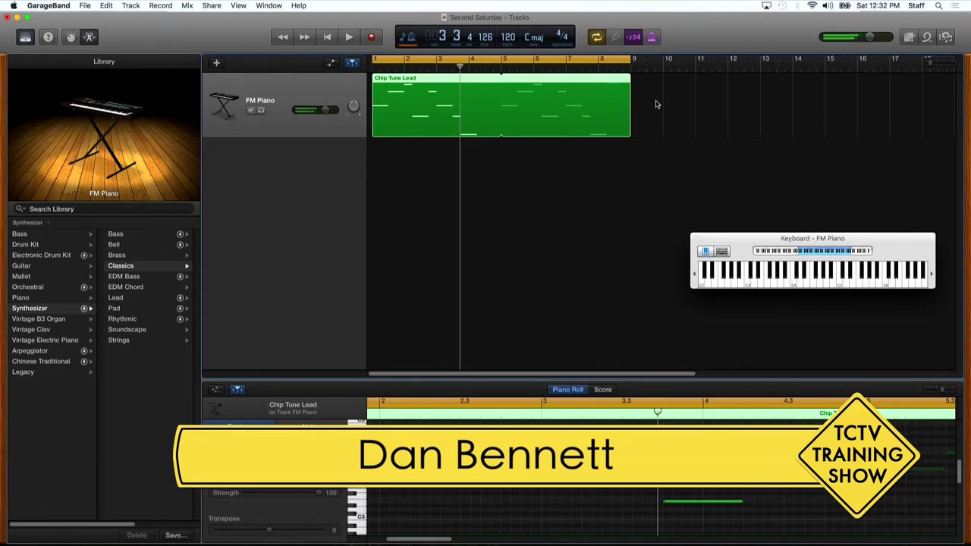
Return the loop and cycle area to bar 5, and lengthen the Chip Tune Lead region itself to bar 9 without looping.
{"action": "left_click_drag", "start_coordinate": [632, 110], "coordinate": [501, 123]}
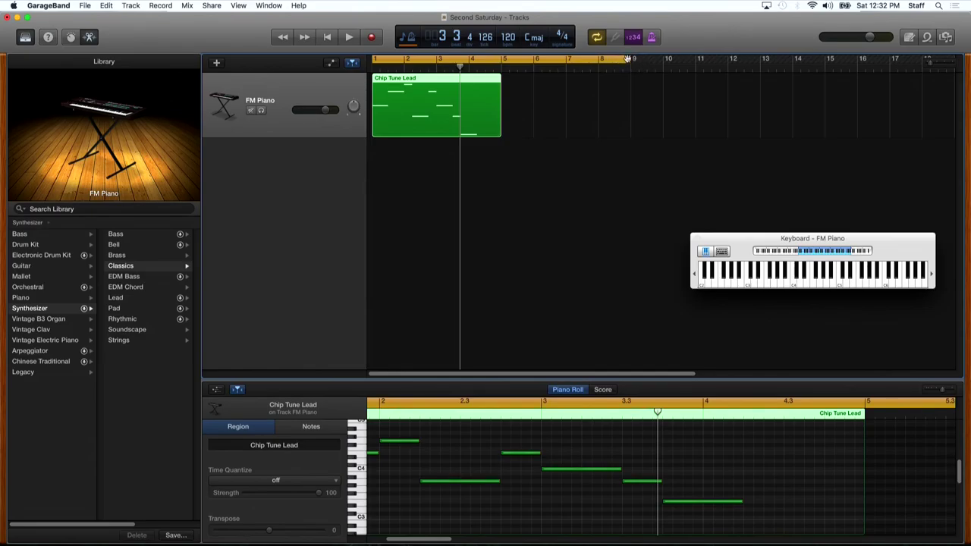
{"action": "left_click_drag", "start_coordinate": [628, 60], "coordinate": [502, 60]}
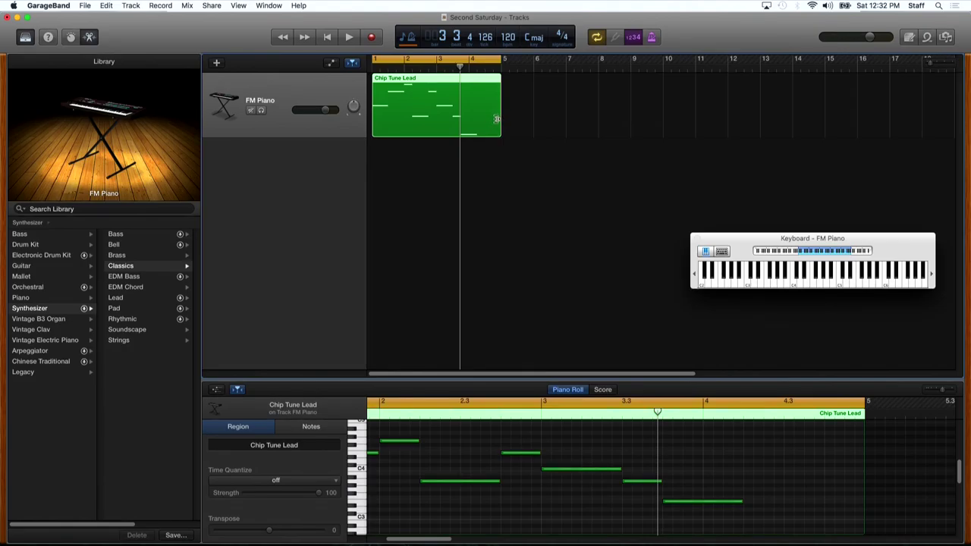
{"action": "left_click_drag", "start_coordinate": [497, 120], "coordinate": [630, 121]}
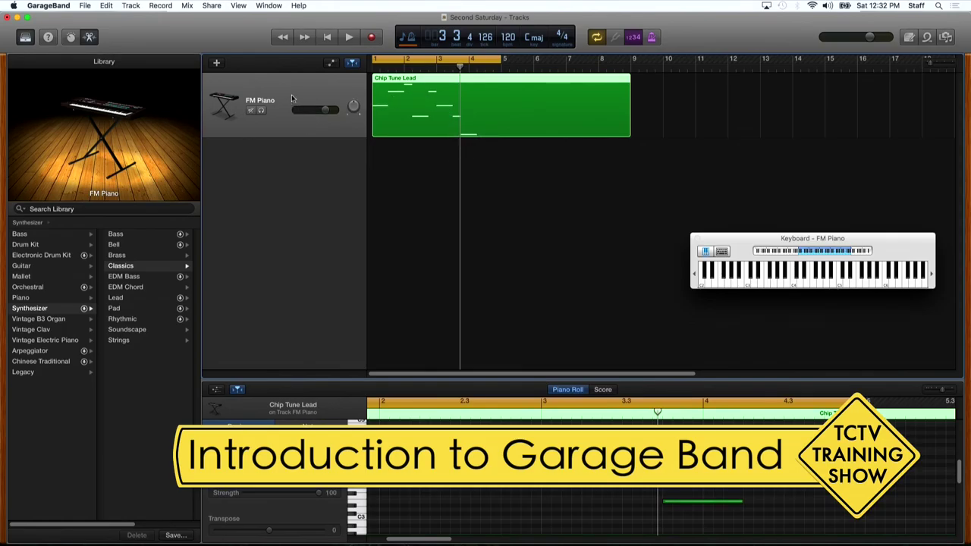
Try out the FM Piano track's volume, mute and solo controls, leaving mute and solo switched off.
{"action": "left_click_drag", "start_coordinate": [328, 108], "coordinate": [326, 109]}
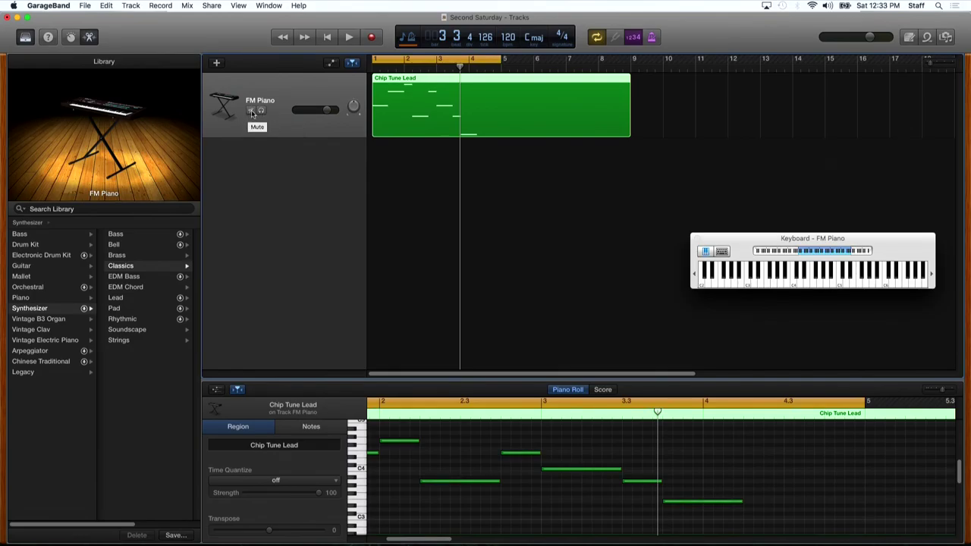
{"action": "left_click", "coordinate": [250, 113]}
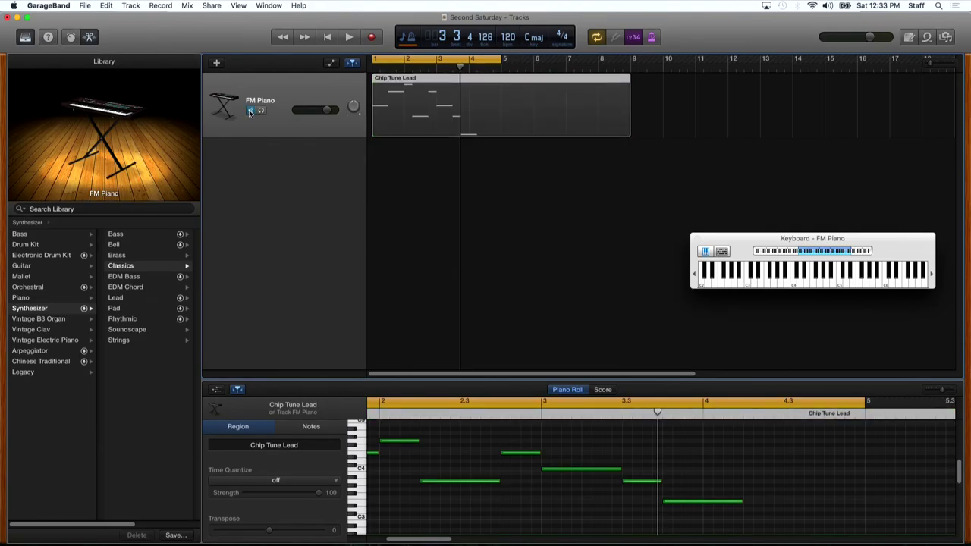
{"action": "left_click", "coordinate": [250, 112]}
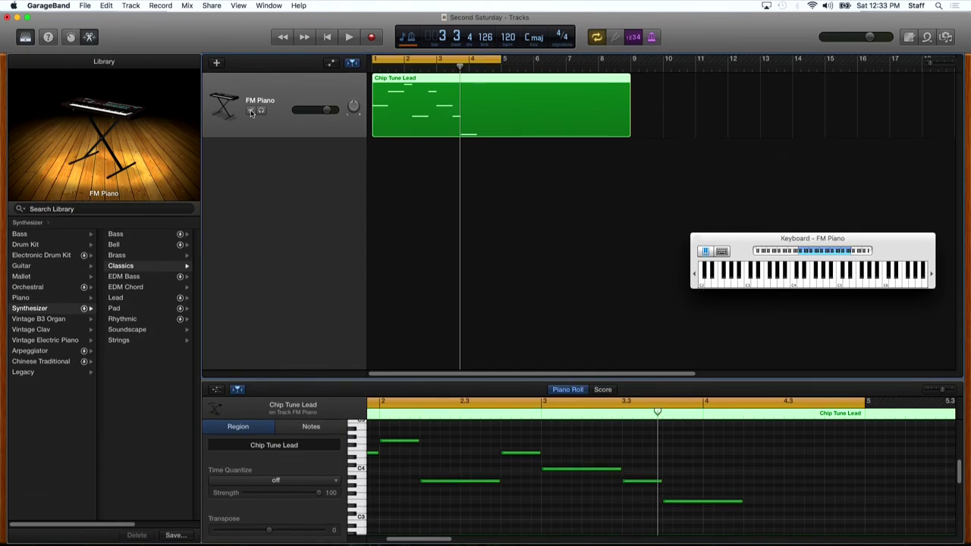
{"action": "left_click", "coordinate": [251, 111]}
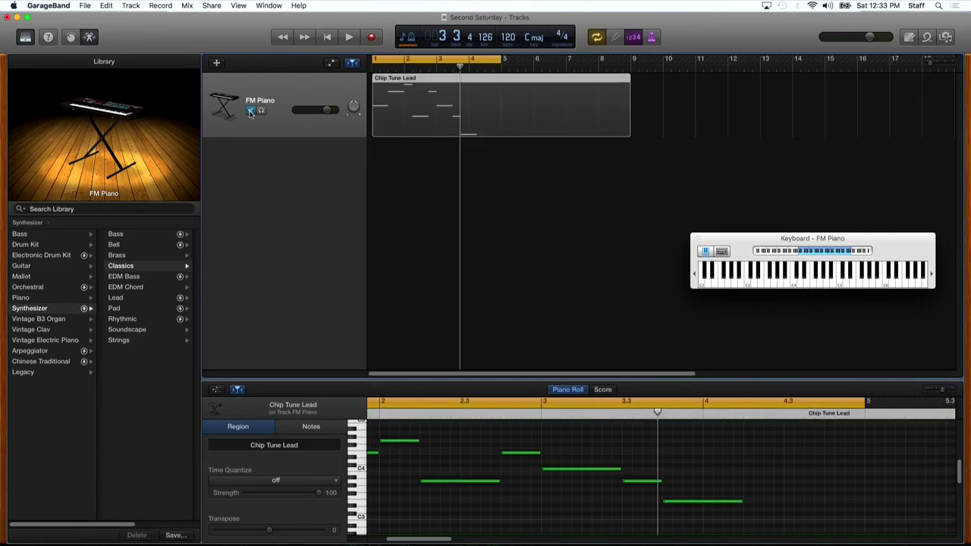
{"action": "left_click", "coordinate": [251, 112]}
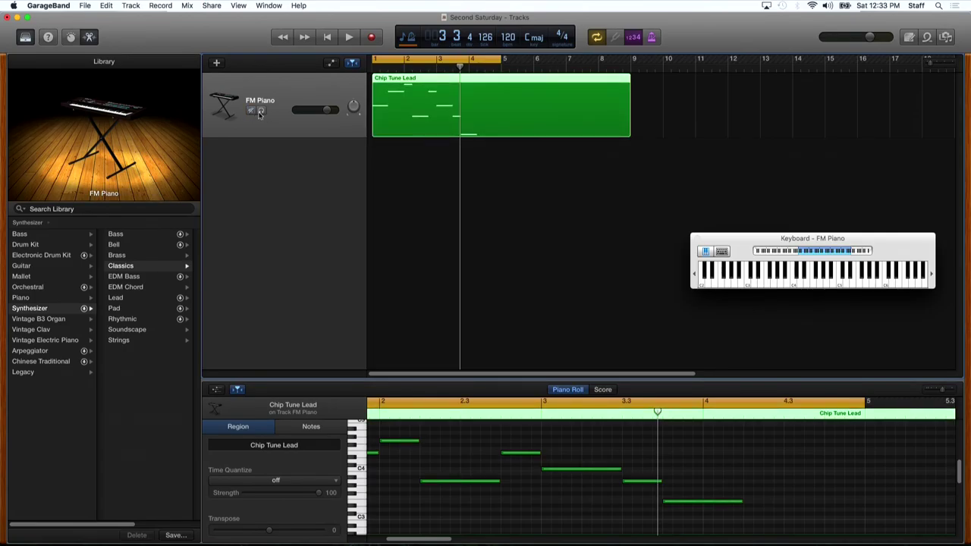
{"action": "left_click", "coordinate": [261, 111]}
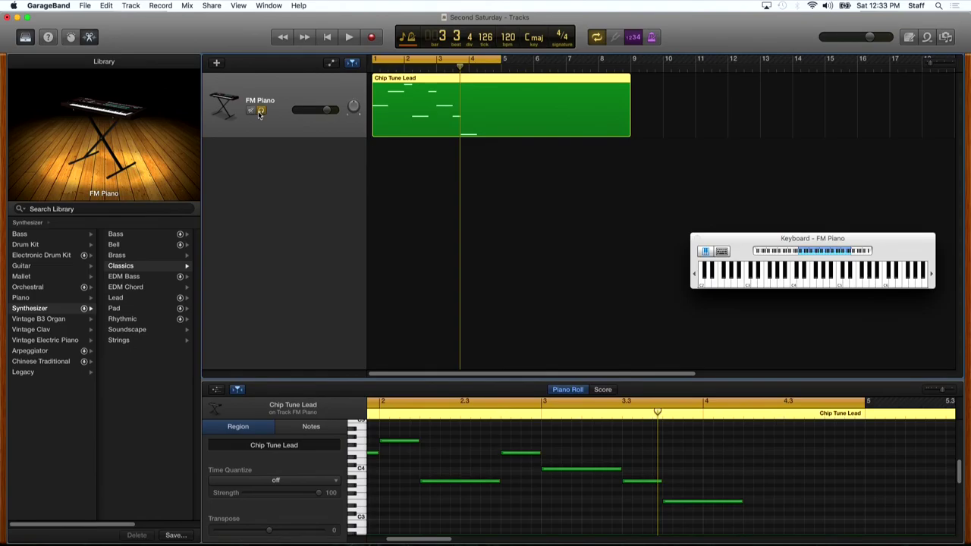
{"action": "left_click", "coordinate": [261, 111]}
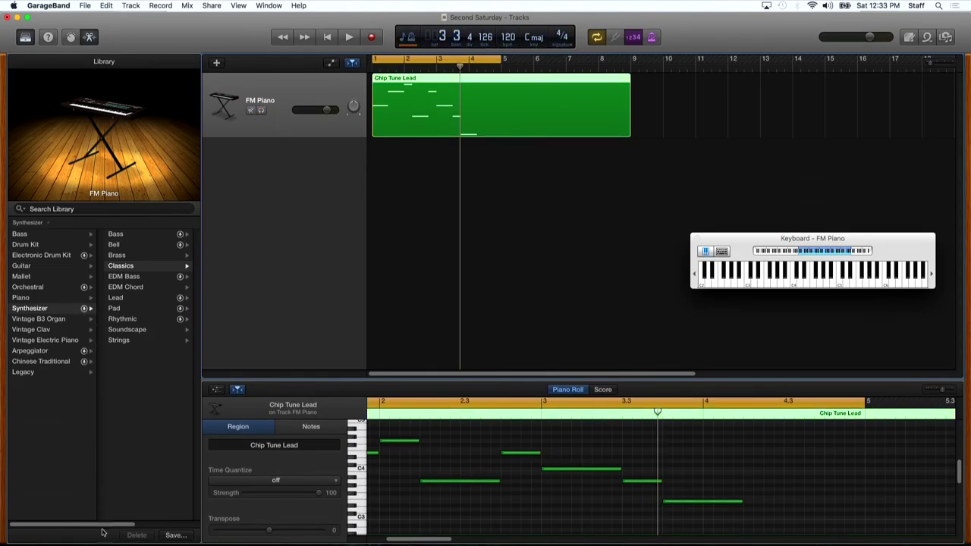
Change the track's instrument to the Massive Saws classic synthesizer and play the region with it.
{"action": "scroll", "coordinate": [101, 524], "scroll_direction": "right", "scroll_amount": 5}
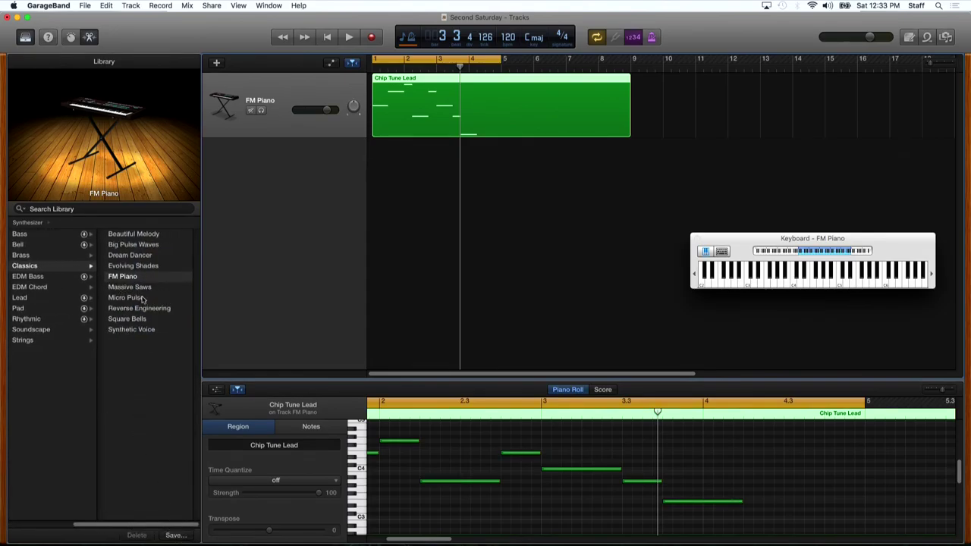
{"action": "left_click", "coordinate": [120, 289]}
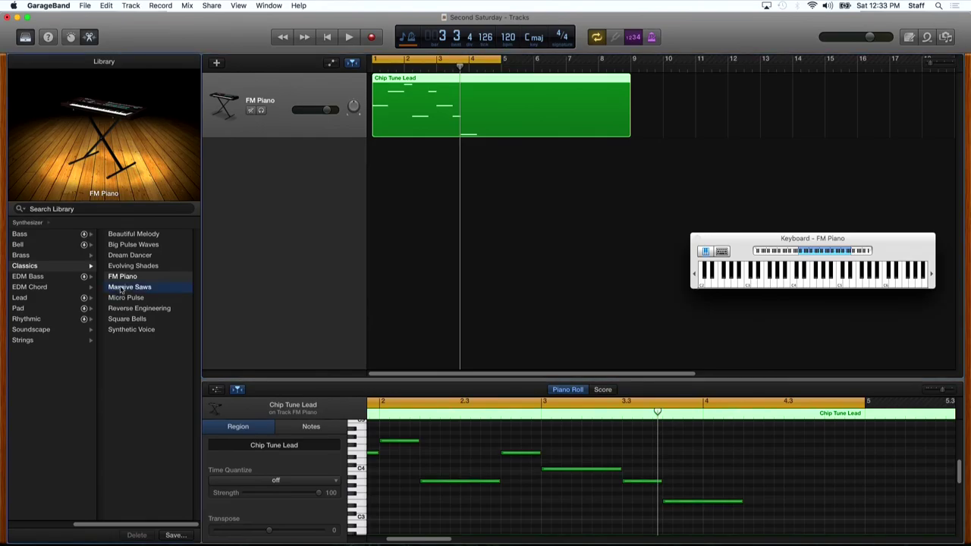
{"action": "mouse_move", "coordinate": [129, 164]}
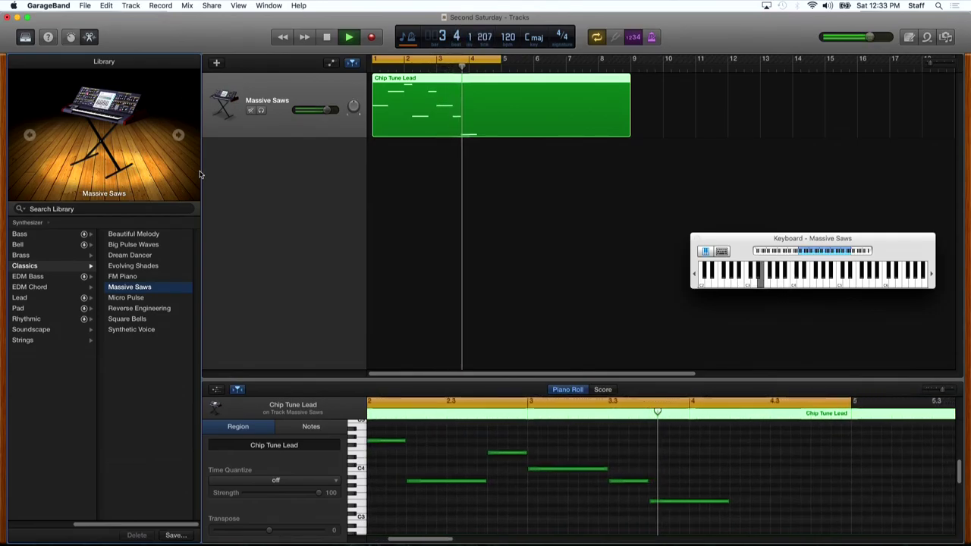
{"action": "key", "text": "space"}
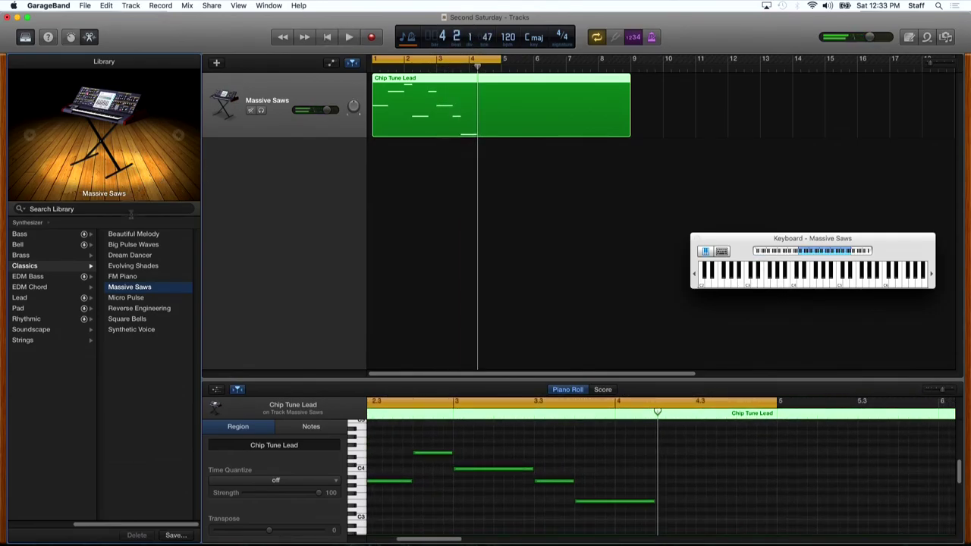
Change the track's instrument to Reverse Engineering and play the region from the start.
{"action": "left_click", "coordinate": [131, 308]}
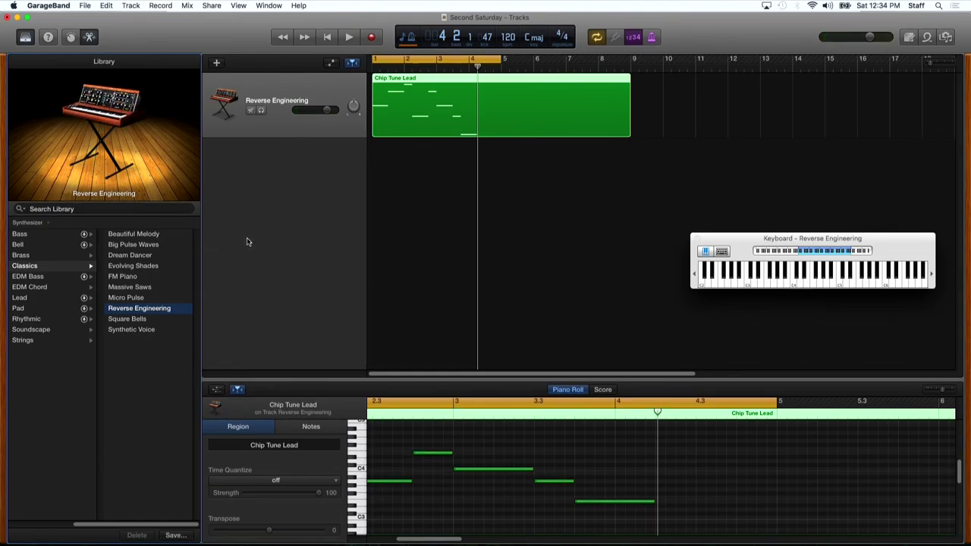
{"action": "key", "text": "Return"}
{"action": "key", "text": "space"}
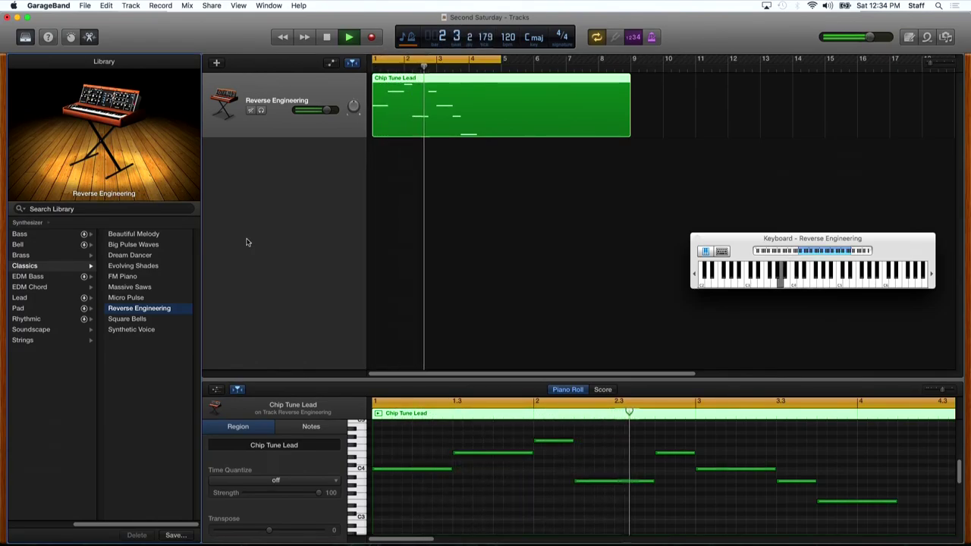
{"action": "key", "text": "space"}
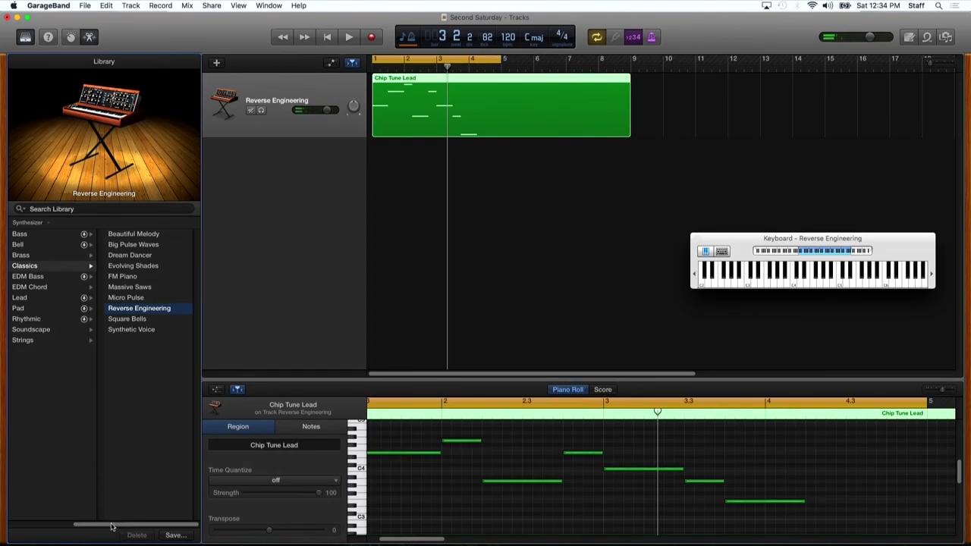
Change the track's instrument to the orchestral Harp and play part of the region with it.
{"action": "left_click_drag", "start_coordinate": [113, 525], "coordinate": [27, 515]}
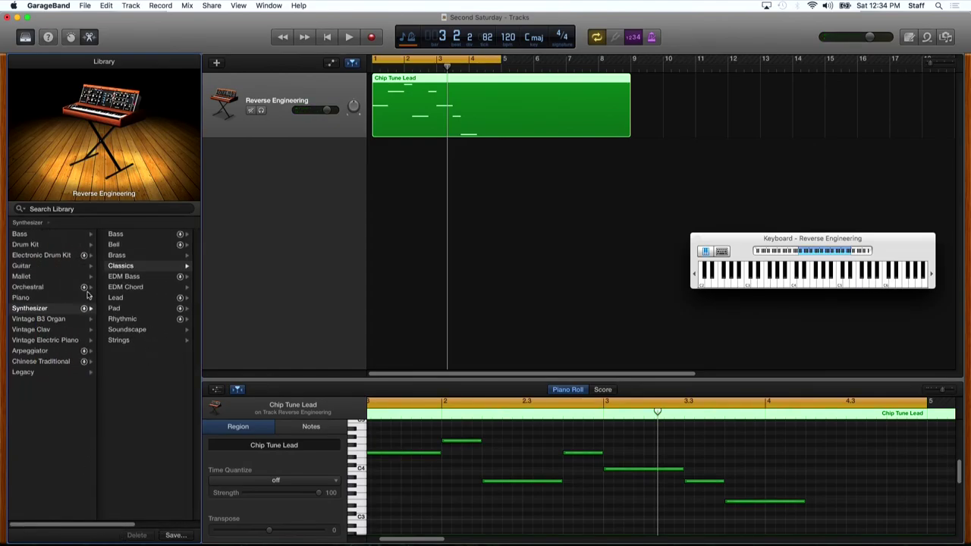
{"action": "left_click", "coordinate": [36, 288]}
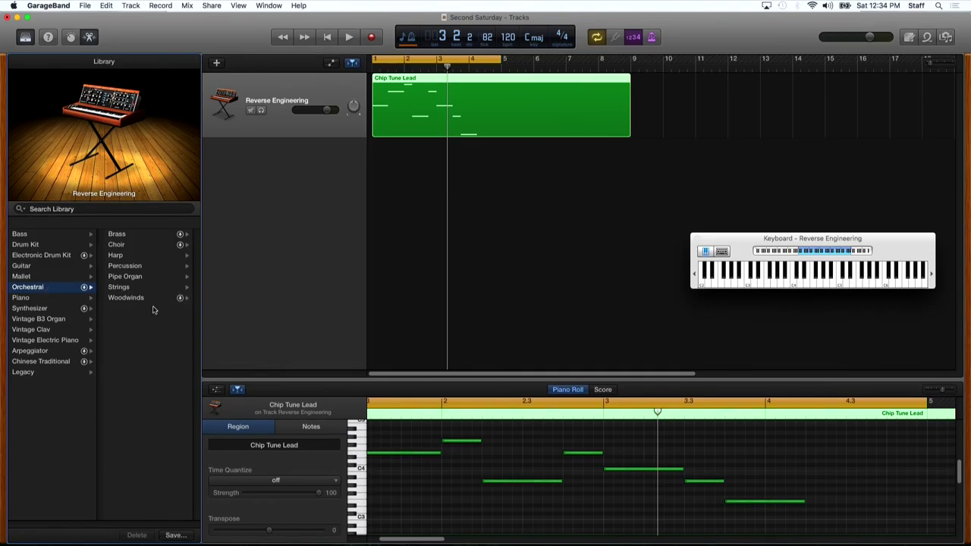
{"action": "left_click", "coordinate": [115, 256]}
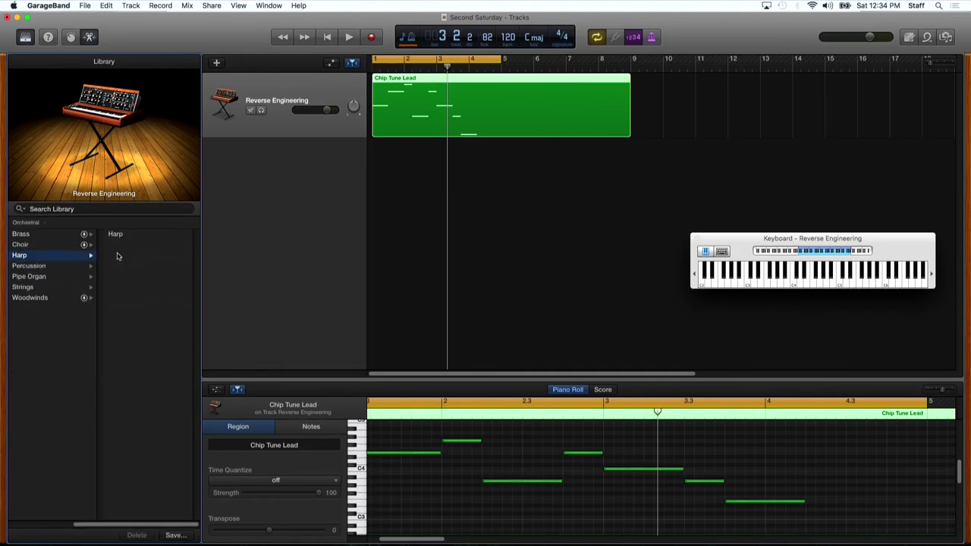
{"action": "left_click", "coordinate": [115, 235]}
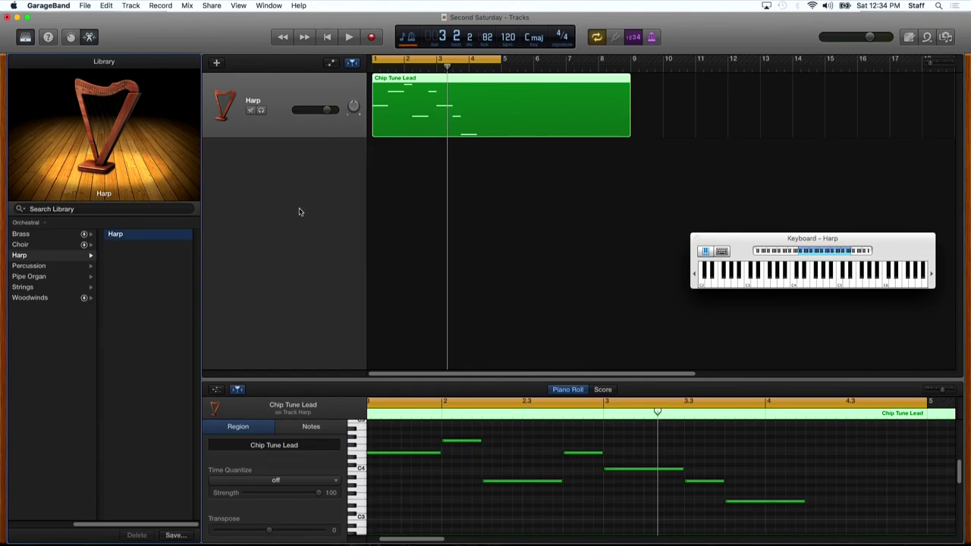
{"action": "key", "text": "space"}
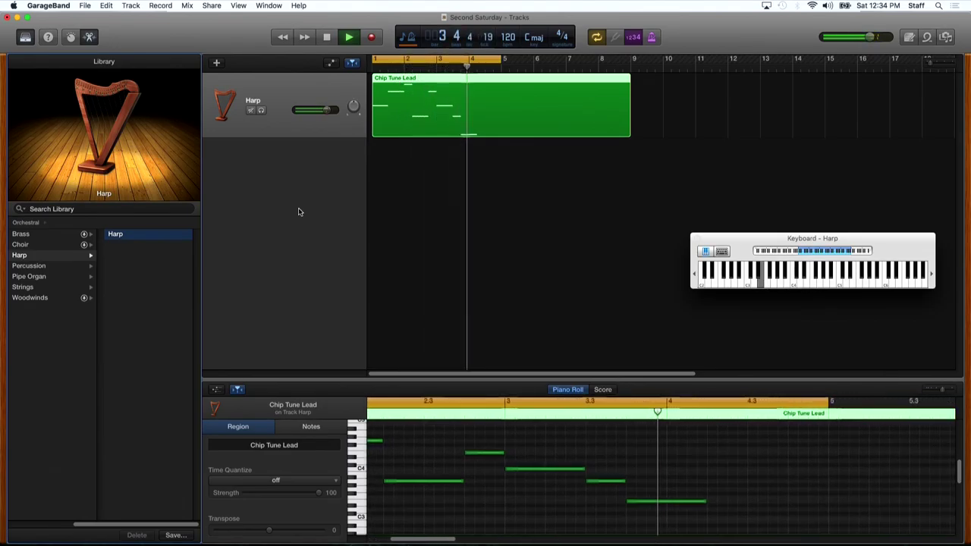
{"action": "key", "text": "space"}
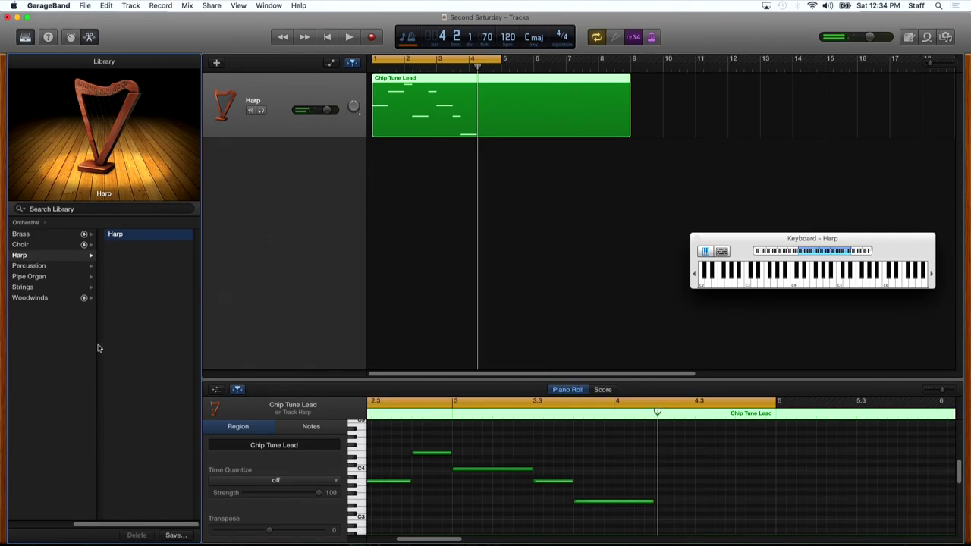
Change the track's instrument to the Cathedral Organ pipe organ and play the region from the start.
{"action": "left_click", "coordinate": [28, 276]}
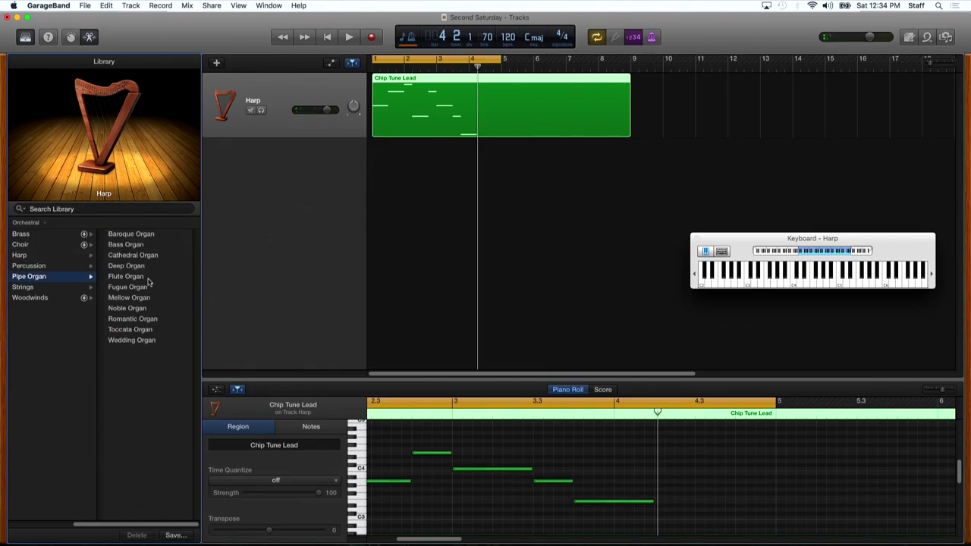
{"action": "left_click", "coordinate": [128, 258]}
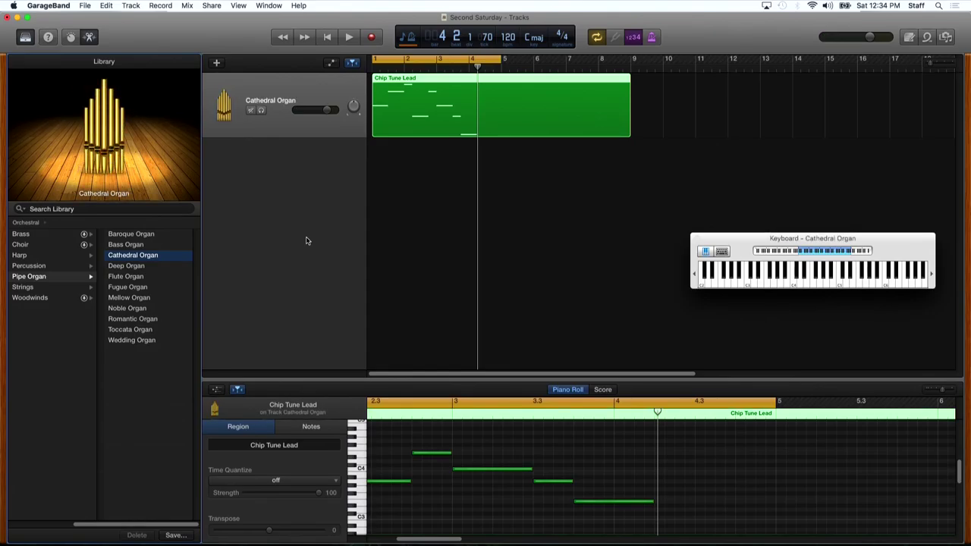
{"action": "key", "text": "Return"}
{"action": "key", "text": "space"}
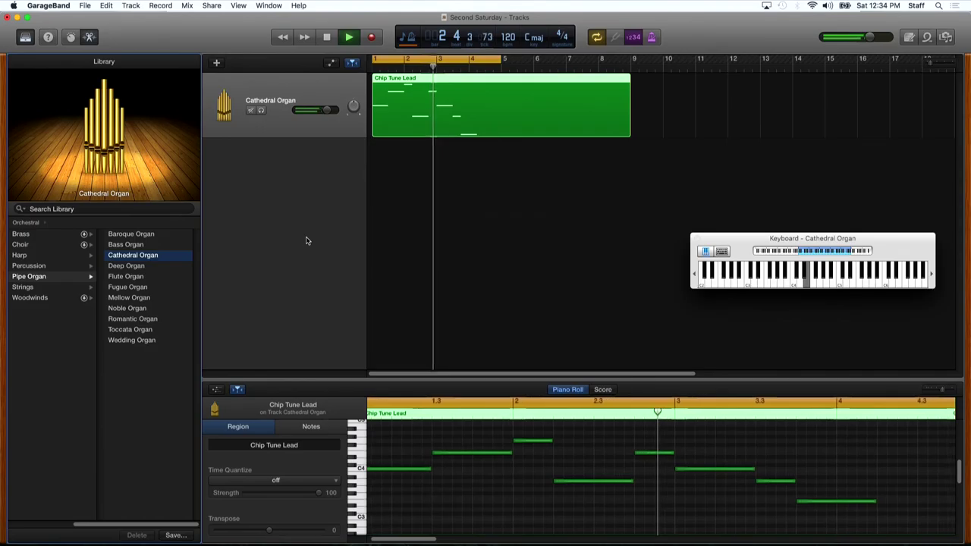
{"action": "key", "text": "space"}
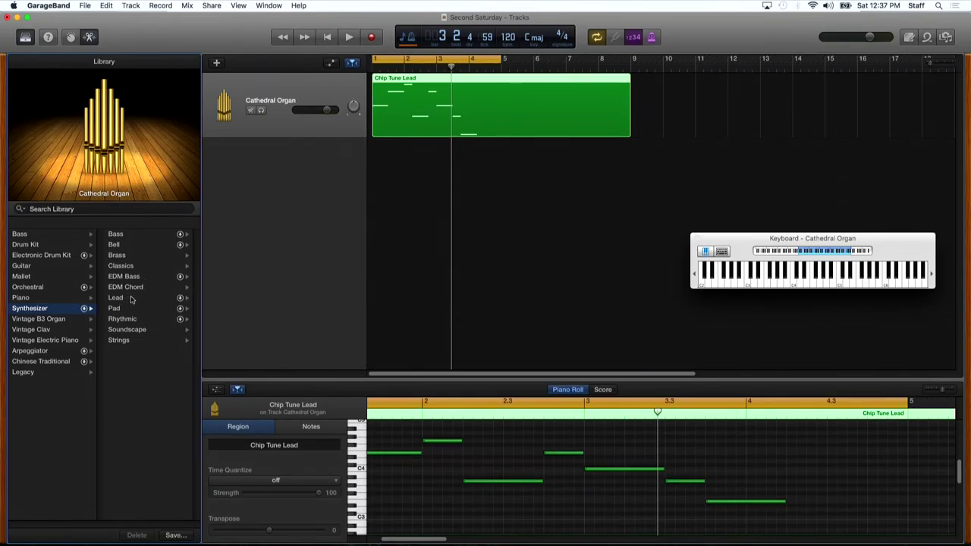
Change the track's instrument to the synthesizer pad Classic Analog Pad and play the region with it.
{"action": "left_click", "coordinate": [131, 320]}
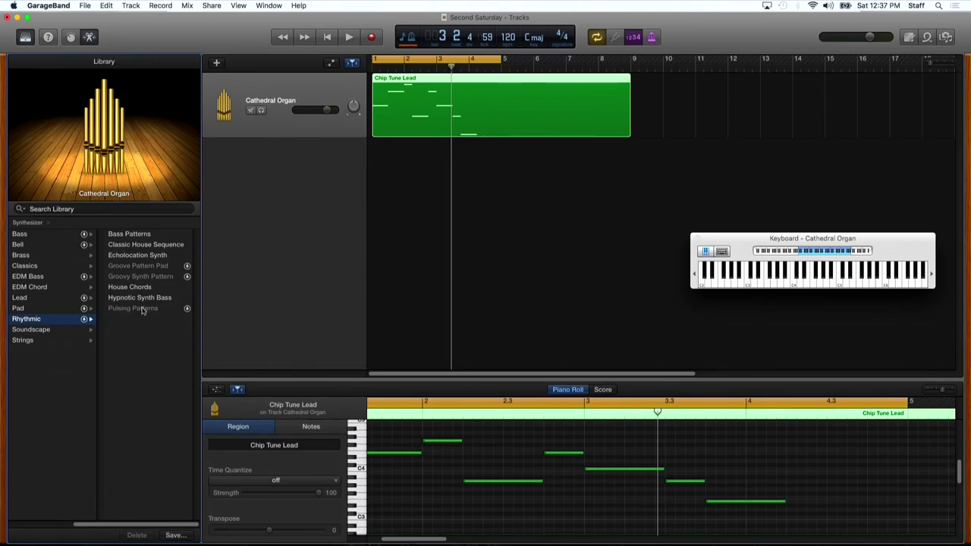
{"action": "left_click", "coordinate": [22, 308]}
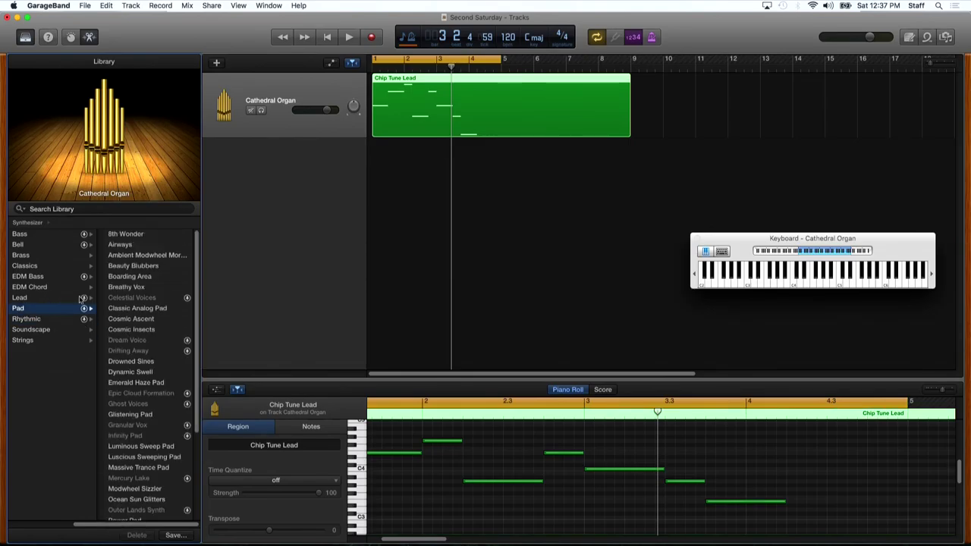
{"action": "left_click", "coordinate": [128, 309]}
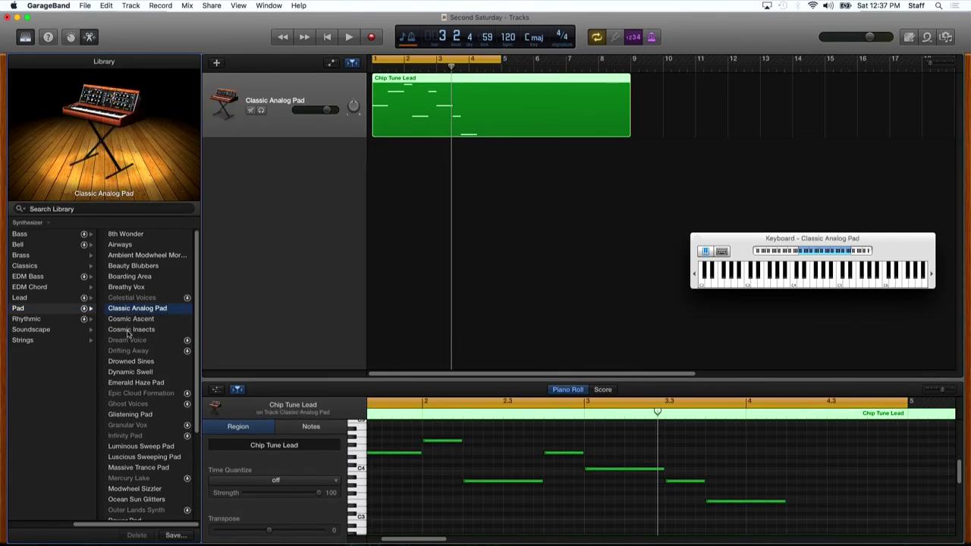
{"action": "key", "text": "space"}
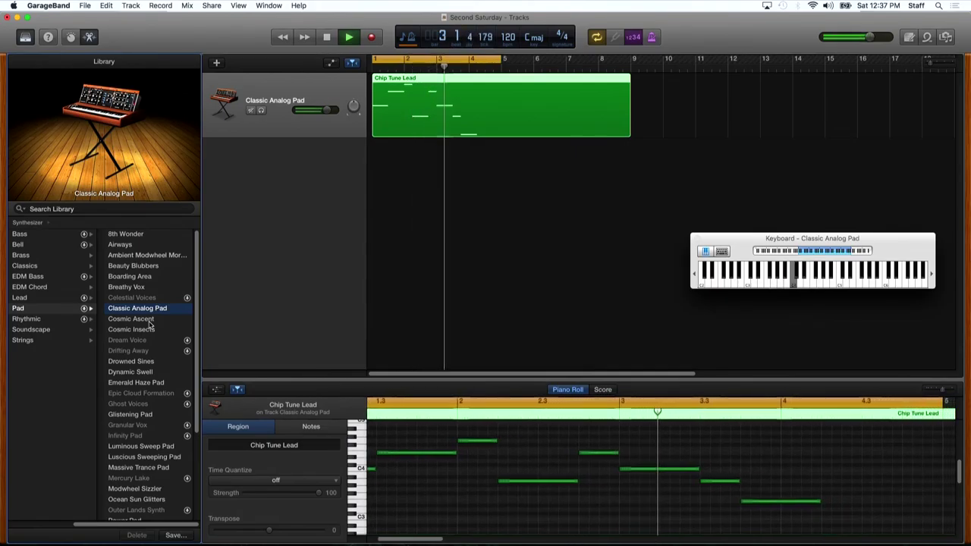
{"action": "key", "text": "space"}
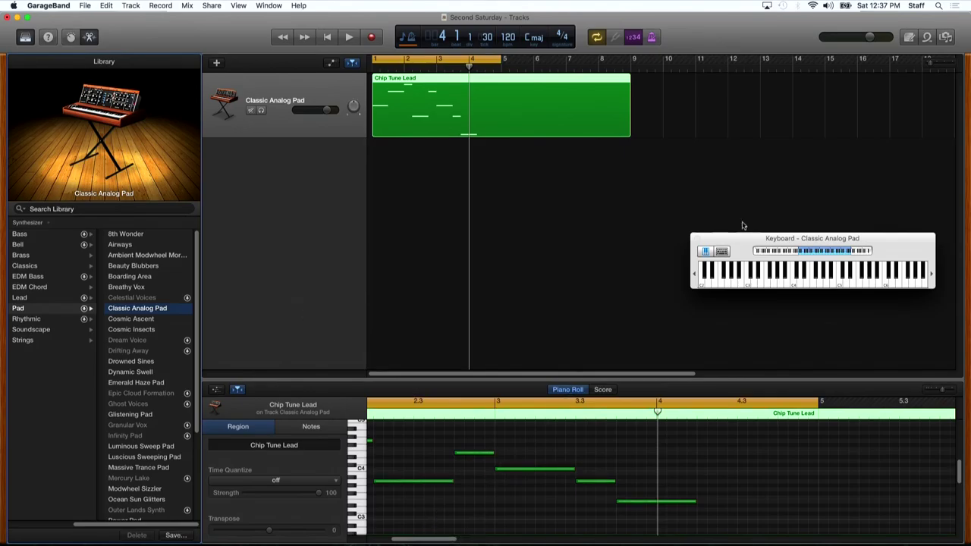
Move the on-screen keyboard closer to the region and play a run of notes across its octaves.
{"action": "left_click_drag", "start_coordinate": [742, 245], "coordinate": [633, 207]}
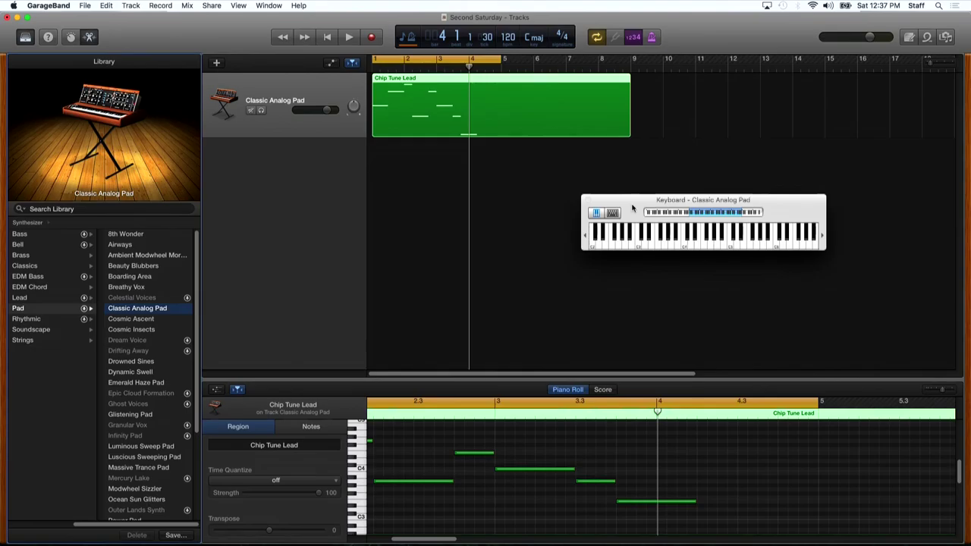
{"action": "left_click", "coordinate": [661, 239]}
{"action": "left_click", "coordinate": [696, 239]}
{"action": "left_click", "coordinate": [720, 243]}
{"action": "left_click", "coordinate": [783, 237]}
{"action": "left_click", "coordinate": [751, 238]}
{"action": "left_click", "coordinate": [741, 235]}
{"action": "left_click", "coordinate": [697, 237]}
{"action": "left_click", "coordinate": [653, 237]}
{"action": "left_click", "coordinate": [633, 239]}
{"action": "left_click", "coordinate": [664, 239]}
{"action": "left_click", "coordinate": [707, 239]}
{"action": "left_click", "coordinate": [731, 239]}
{"action": "left_click", "coordinate": [683, 239]}
{"action": "left_click", "coordinate": [636, 239]}
{"action": "left_click", "coordinate": [651, 239]}
{"action": "left_click", "coordinate": [684, 242]}
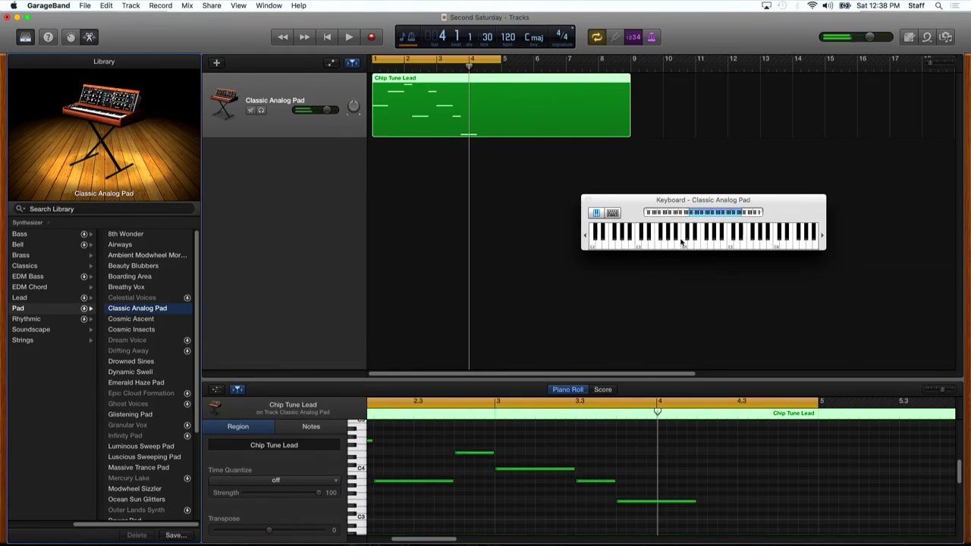
Switch the on-screen keyboard to Musical Typing and play a few notes with the computer keys.
{"action": "left_click", "coordinate": [613, 214]}
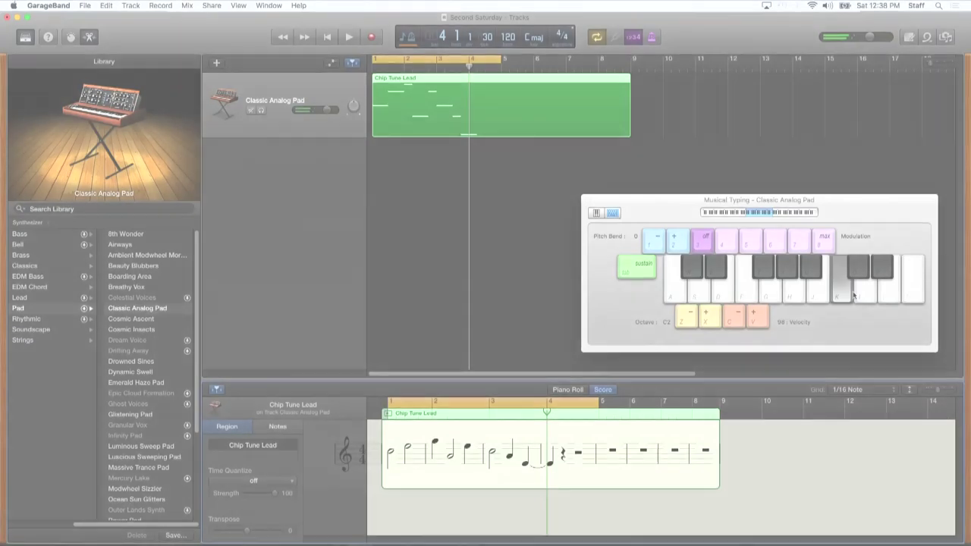
{"action": "key", "text": "g"}
{"action": "key", "text": "f"}
{"action": "key", "text": "j"}
{"action": "key", "text": "k"}
{"action": "key", "text": "f"}
{"action": "key", "text": "d"}
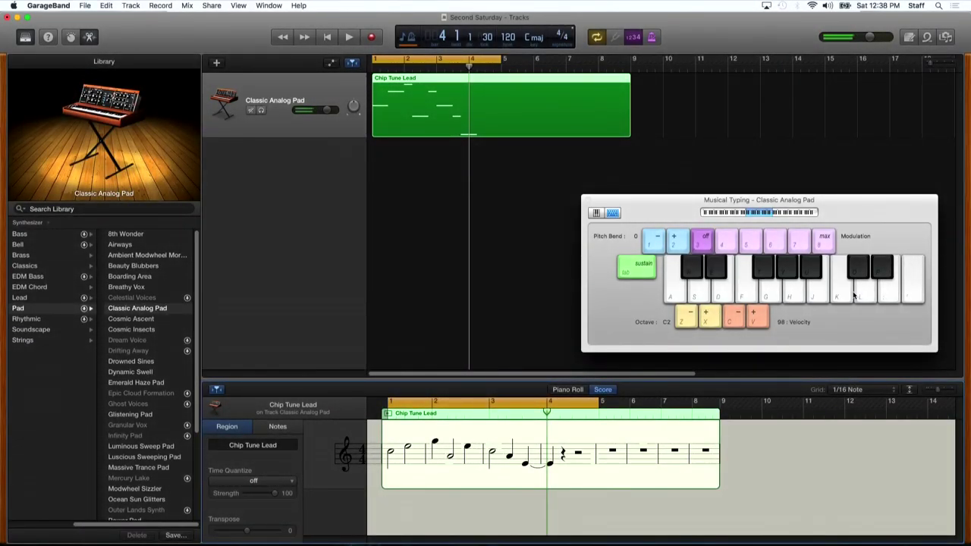
Try recording a short Musical Typing take over the start of the Chip Tune Lead region.
{"action": "key", "text": "r"}
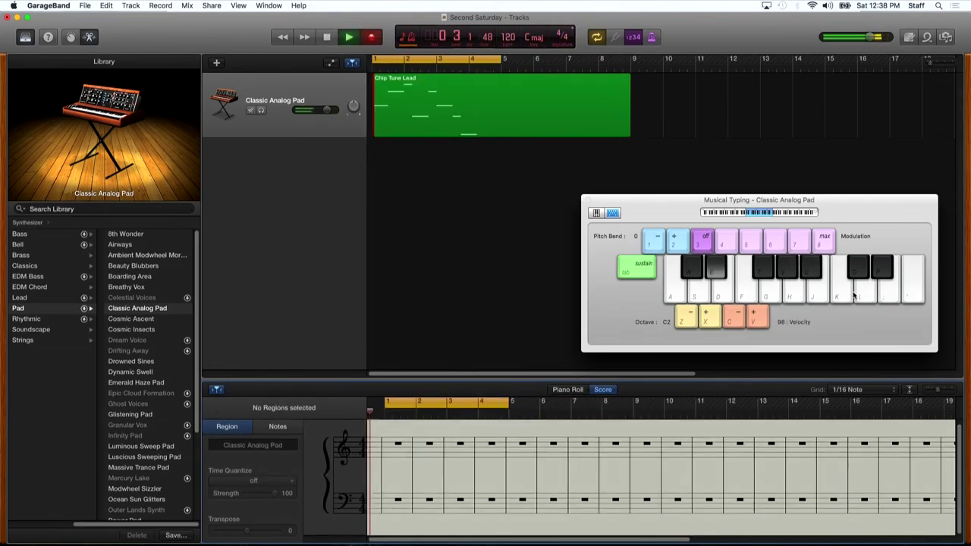
{"action": "key", "text": "f"}
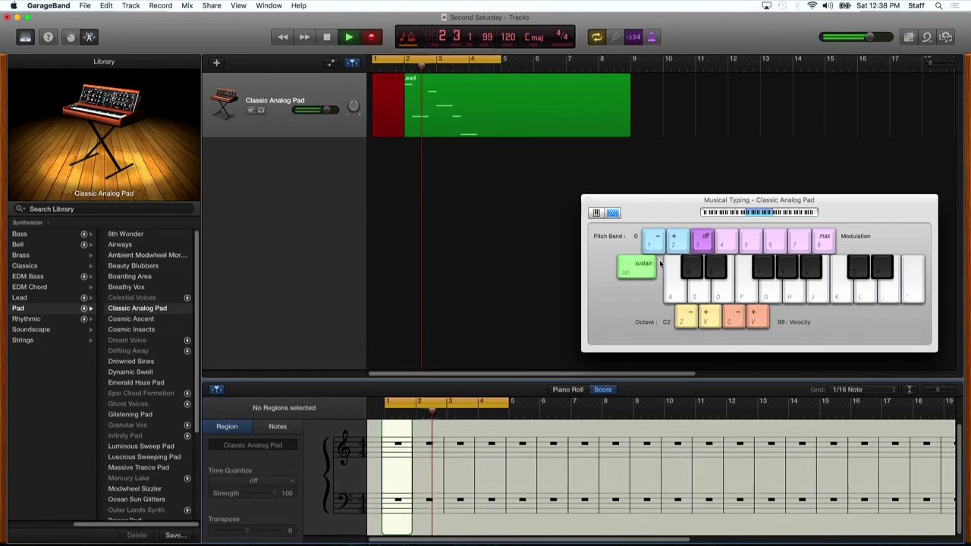
{"action": "key", "text": "space"}
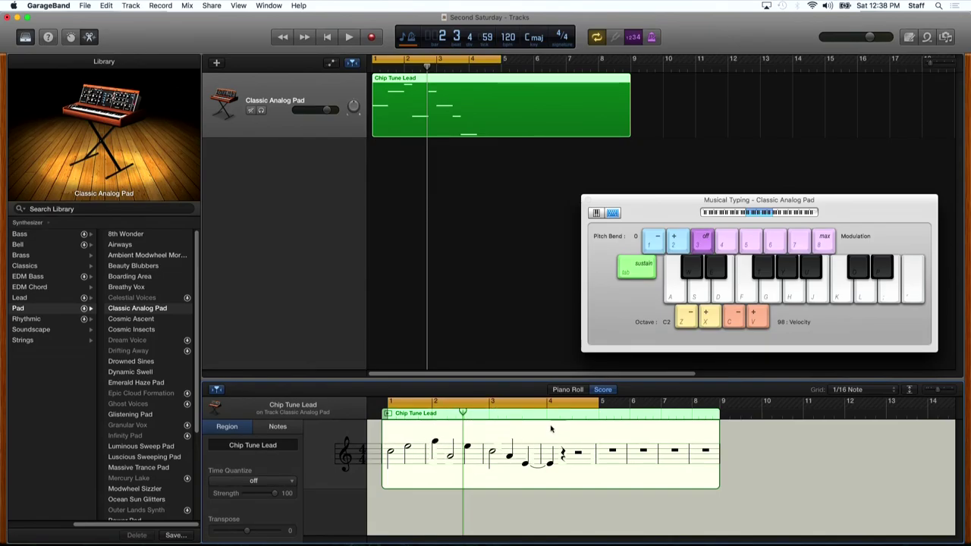
Show the region in the piano roll and raise the melody's first note to C5.
{"action": "left_click", "coordinate": [567, 389]}
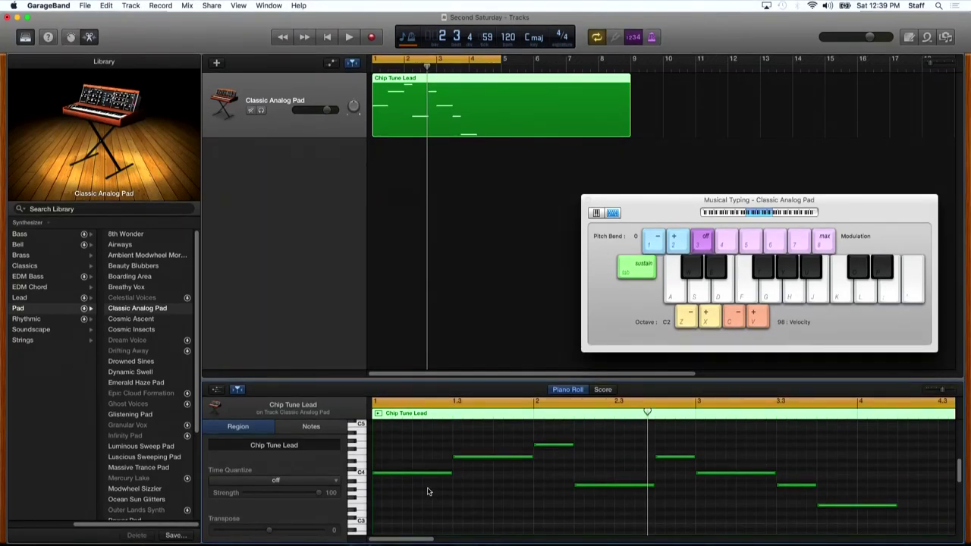
{"action": "left_click", "coordinate": [602, 390]}
{"action": "left_click", "coordinate": [407, 477]}
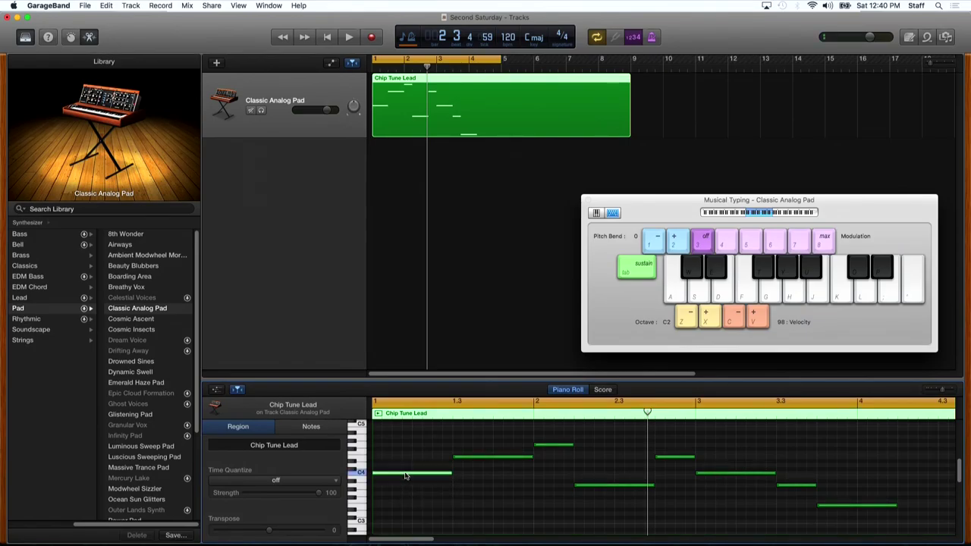
{"action": "left_click", "coordinate": [405, 476]}
{"action": "left_click_drag", "start_coordinate": [406, 476], "coordinate": [406, 430]}
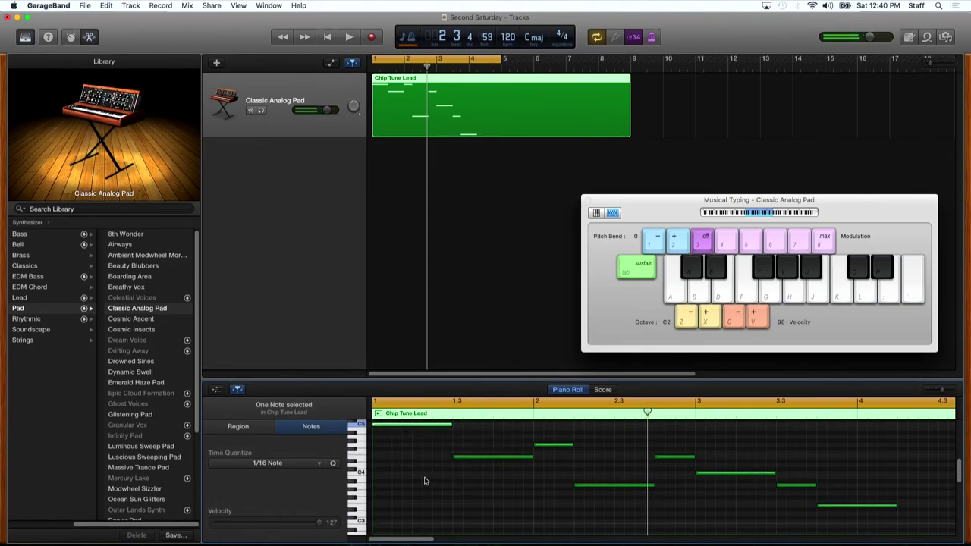
Play the edited region and check the first note's position, length and pitch in the piano roll.
{"action": "key", "text": "space"}
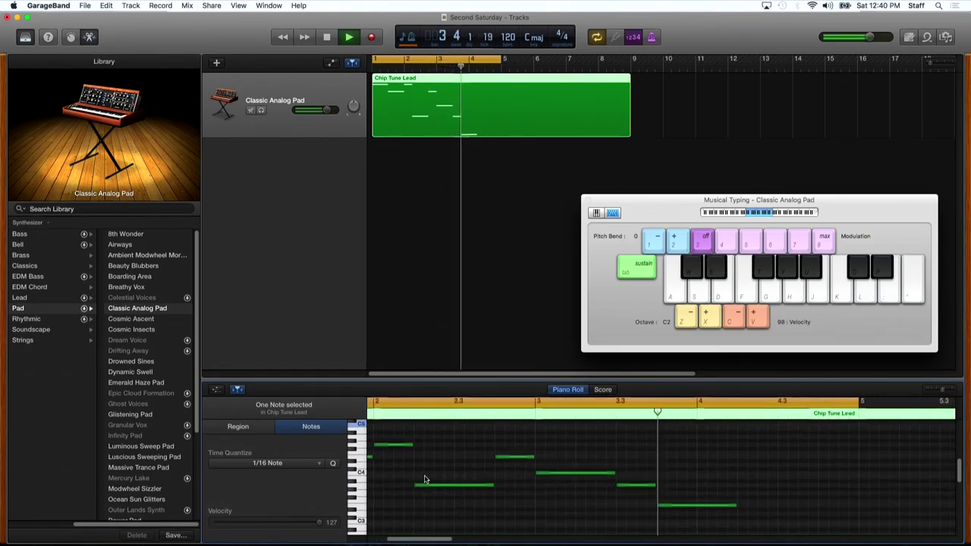
{"action": "key", "text": "space"}
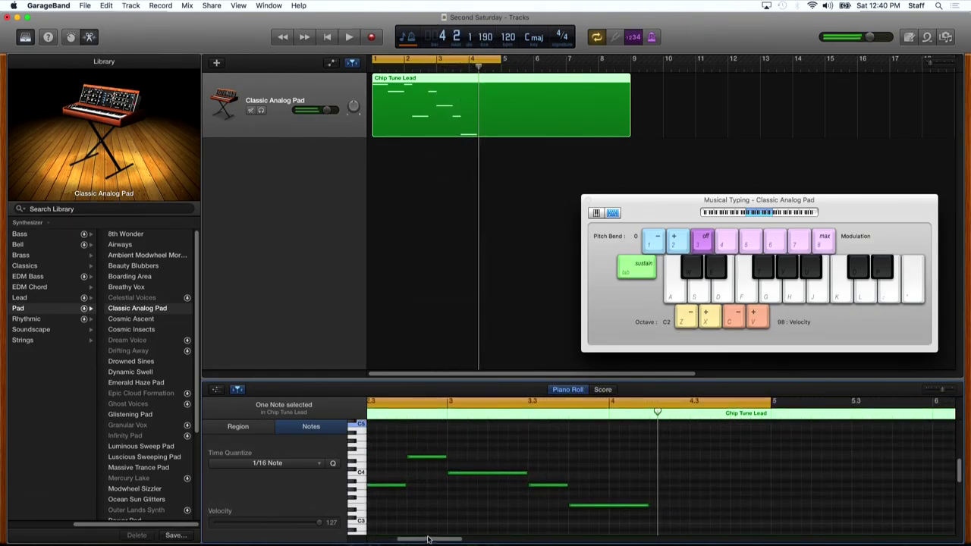
{"action": "left_click_drag", "start_coordinate": [427, 540], "coordinate": [397, 540]}
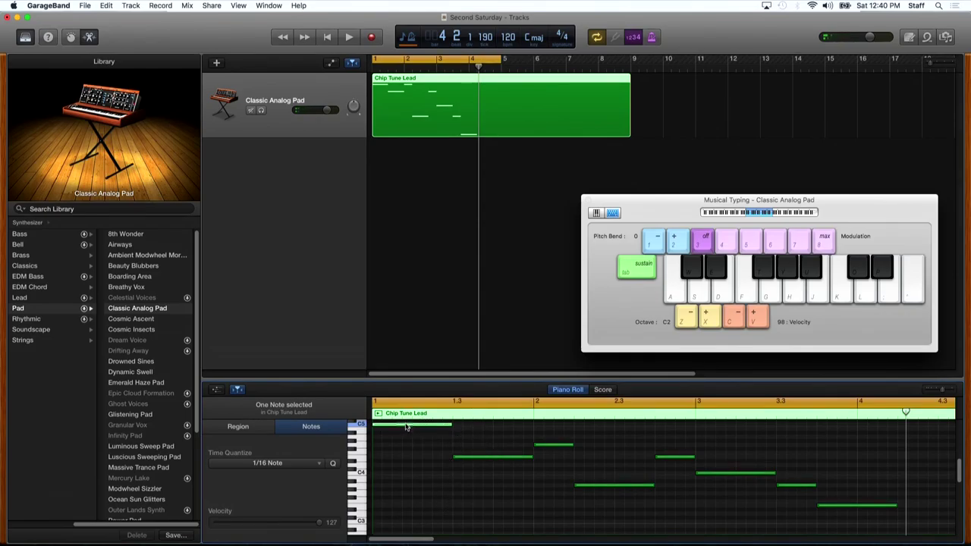
{"action": "scroll", "coordinate": [405, 446], "scroll_direction": "up", "scroll_amount": 3}
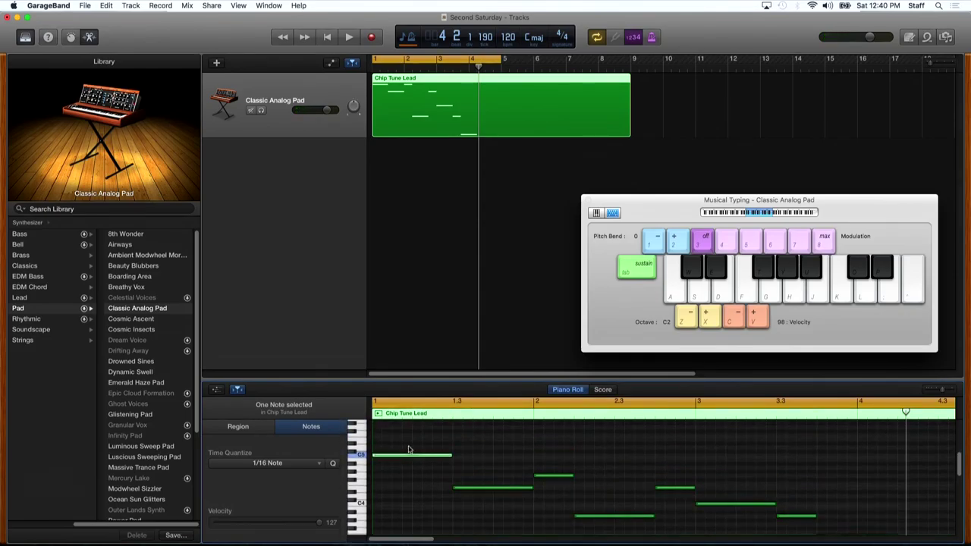
{"action": "mouse_move", "coordinate": [411, 459]}
{"action": "left_mouse_down"}
{"action": "mouse_move", "coordinate": [425, 455]}
{"action": "mouse_move", "coordinate": [376, 456]}
{"action": "mouse_move", "coordinate": [408, 457]}
{"action": "left_mouse_up"}
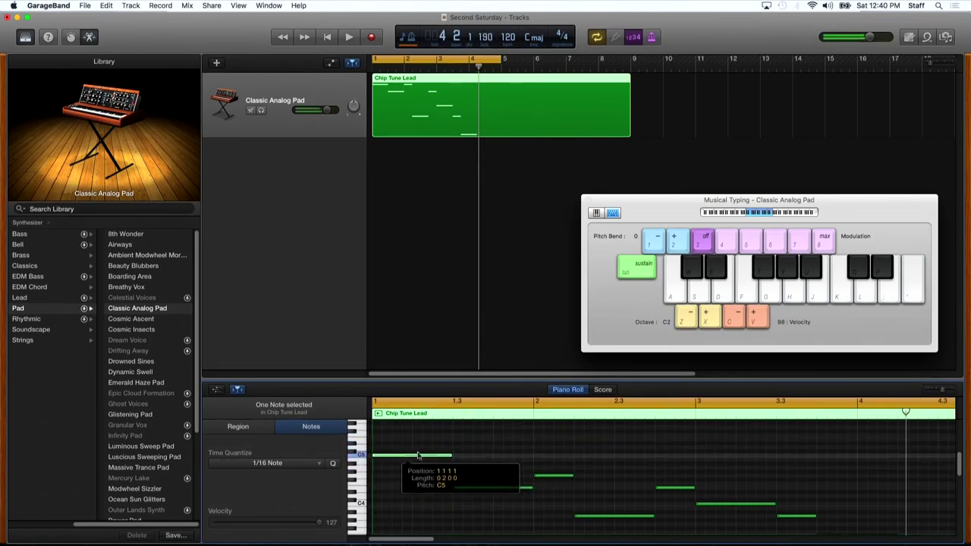
In the score view, try shifting the first note slightly later and lowering the half note in bar 2.
{"action": "left_click", "coordinate": [603, 390]}
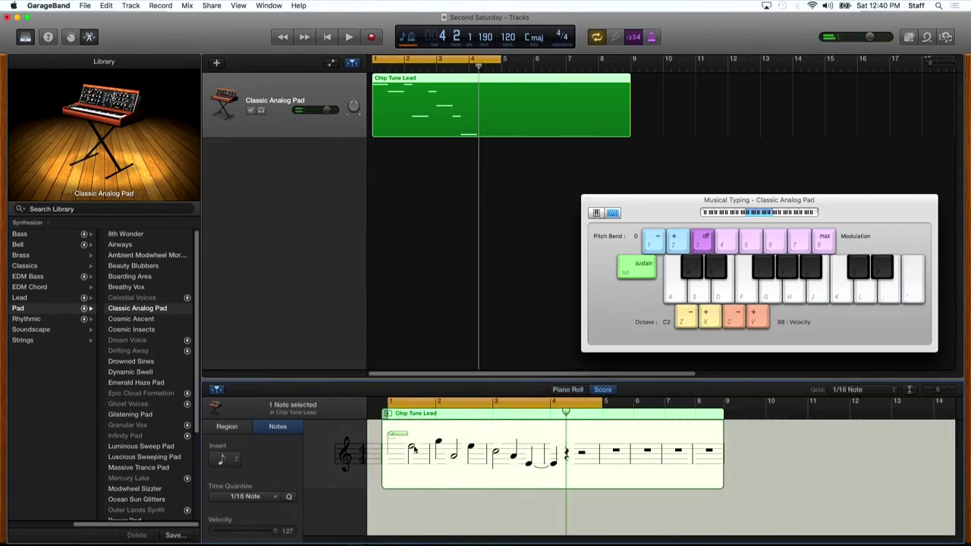
{"action": "left_click_drag", "start_coordinate": [391, 437], "coordinate": [417, 446]}
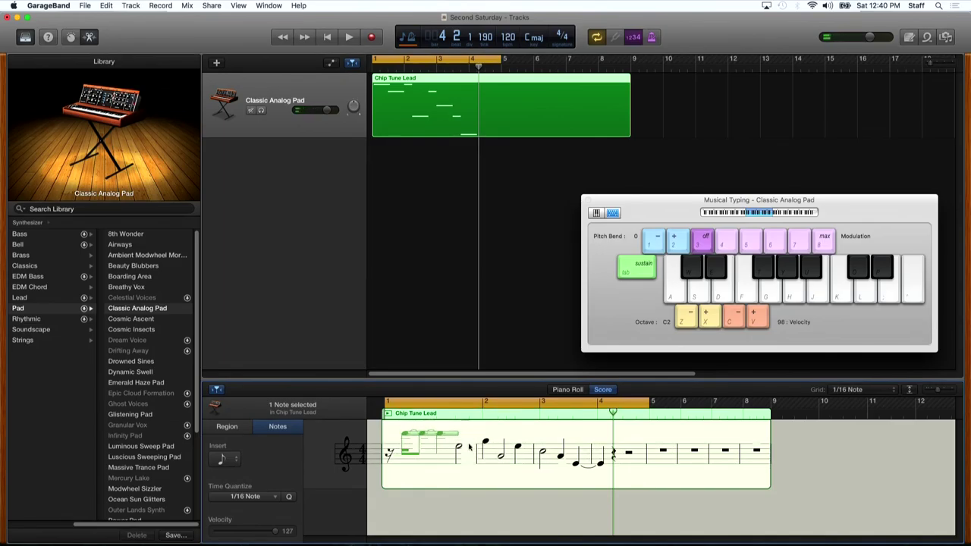
{"action": "left_click_drag", "start_coordinate": [500, 456], "coordinate": [507, 495]}
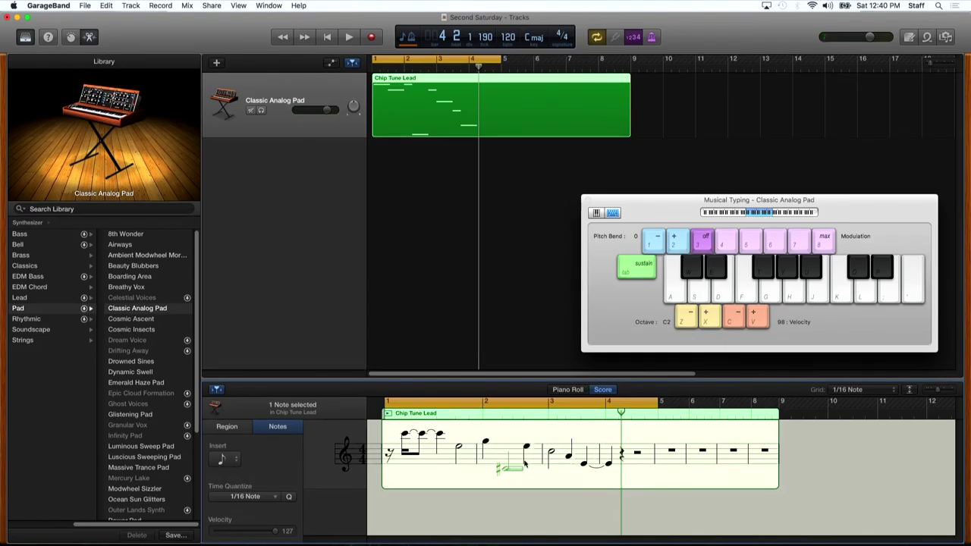
Undo both note moves made in the score view.
{"action": "key", "text": "Up"}
{"action": "key", "text": "Up"}
{"action": "key", "text": "Up"}
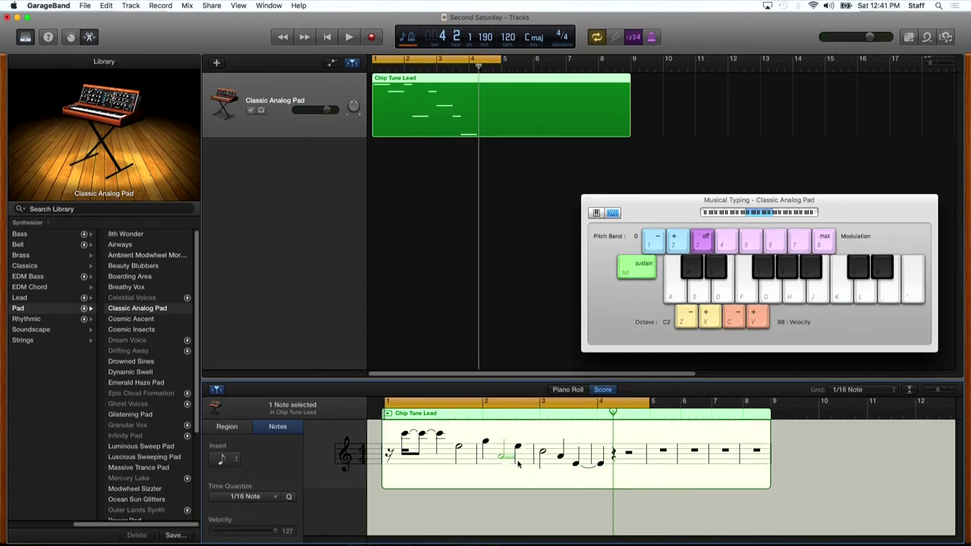
{"action": "key", "text": "Up"}
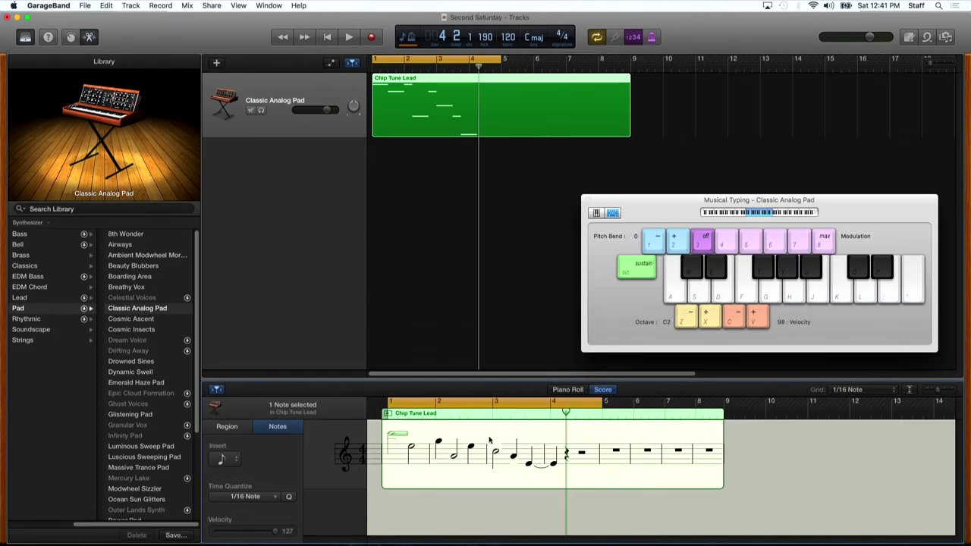
Return to the piano roll and play the opening of the region from the start.
{"action": "left_click", "coordinate": [568, 390]}
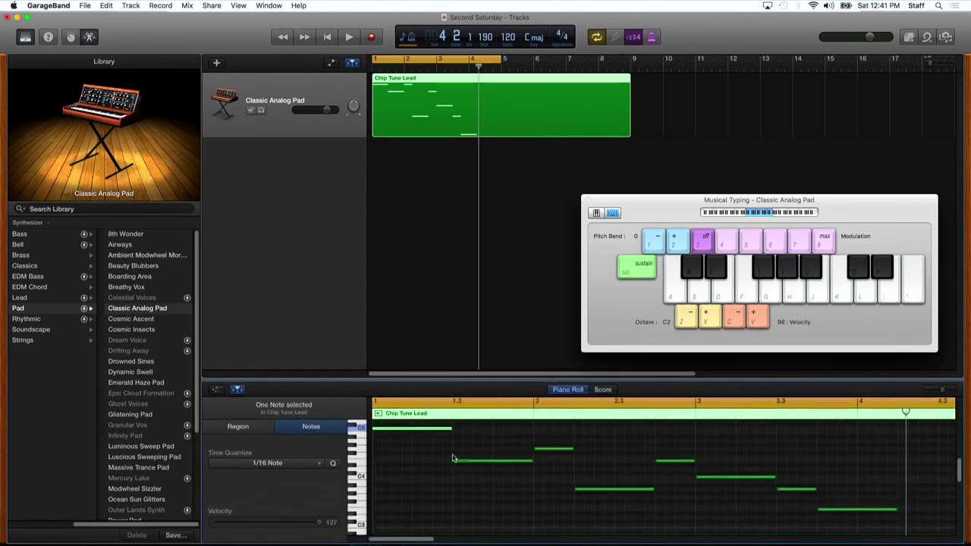
{"action": "left_click_drag", "start_coordinate": [410, 540], "coordinate": [386, 540]}
{"action": "key", "text": "Return"}
{"action": "key", "text": "space"}
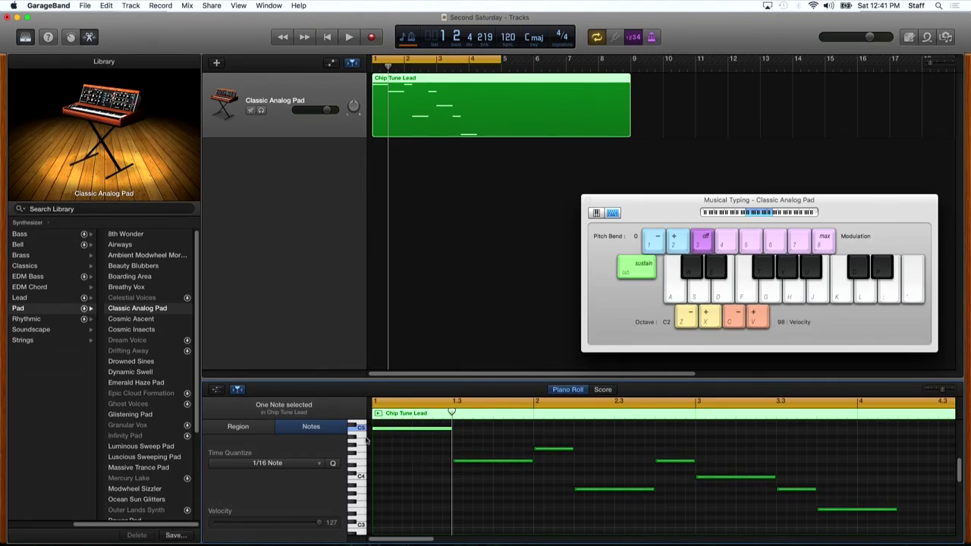
Shift the melody's last note slightly later in the piano roll and set its time quantize to 1/8 Note.
{"action": "left_click_drag", "start_coordinate": [399, 540], "coordinate": [432, 541]}
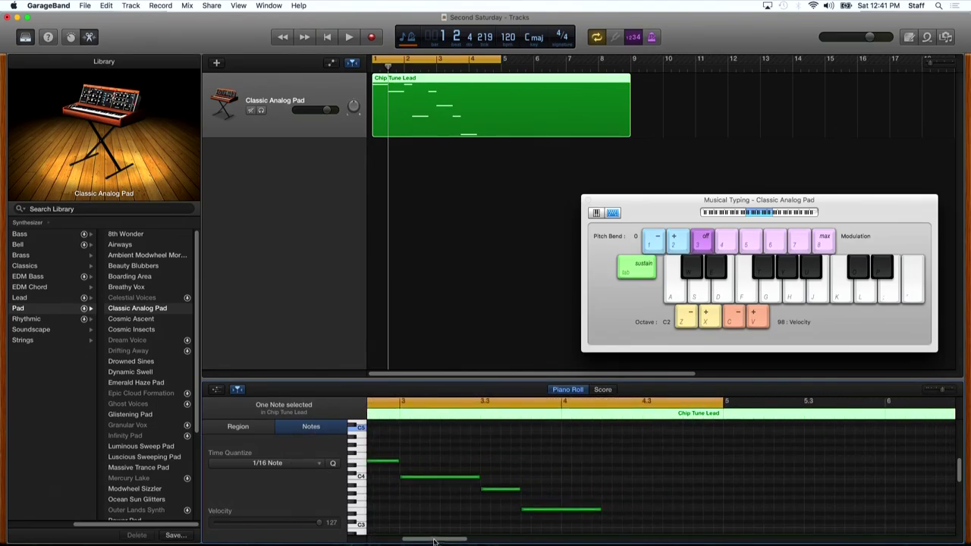
{"action": "left_click_drag", "start_coordinate": [543, 510], "coordinate": [554, 513]}
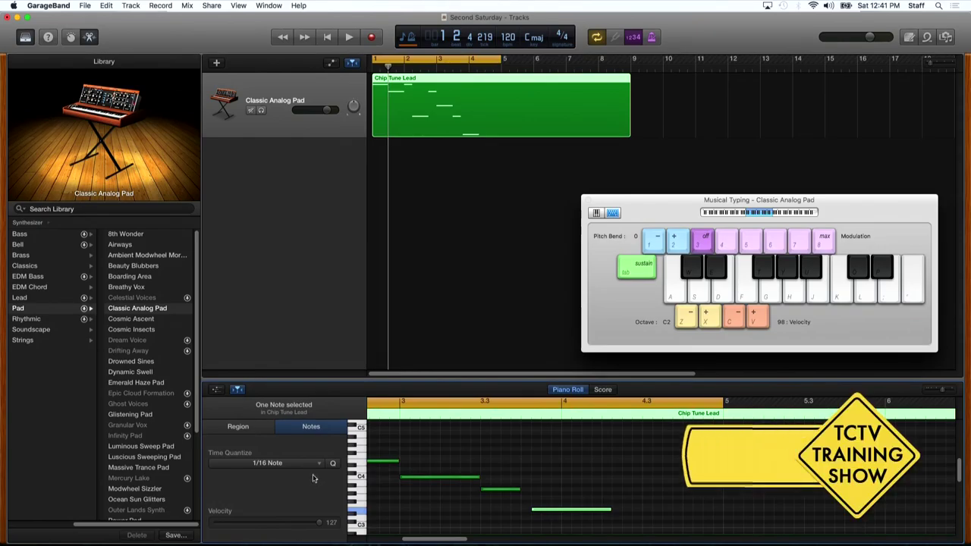
{"action": "left_click", "coordinate": [243, 471]}
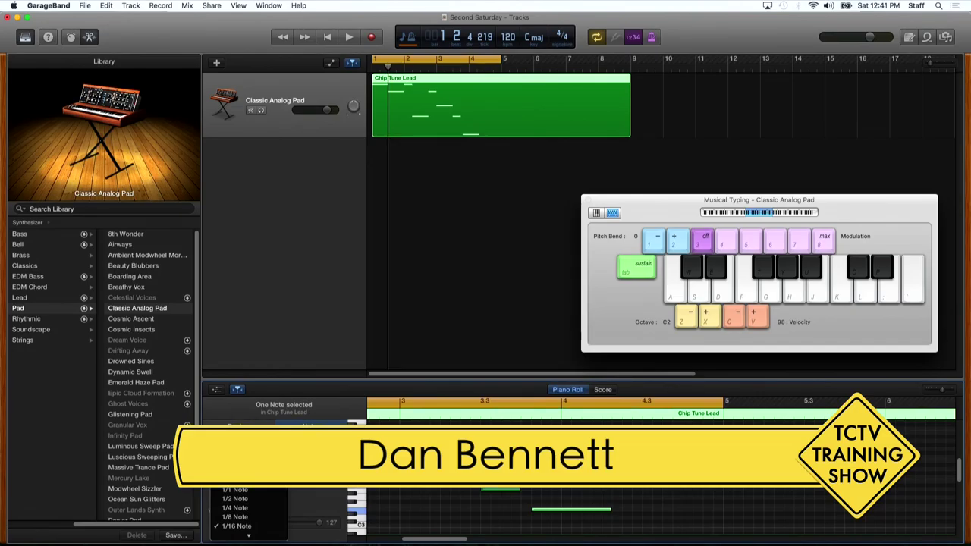
{"action": "left_click", "coordinate": [259, 517]}
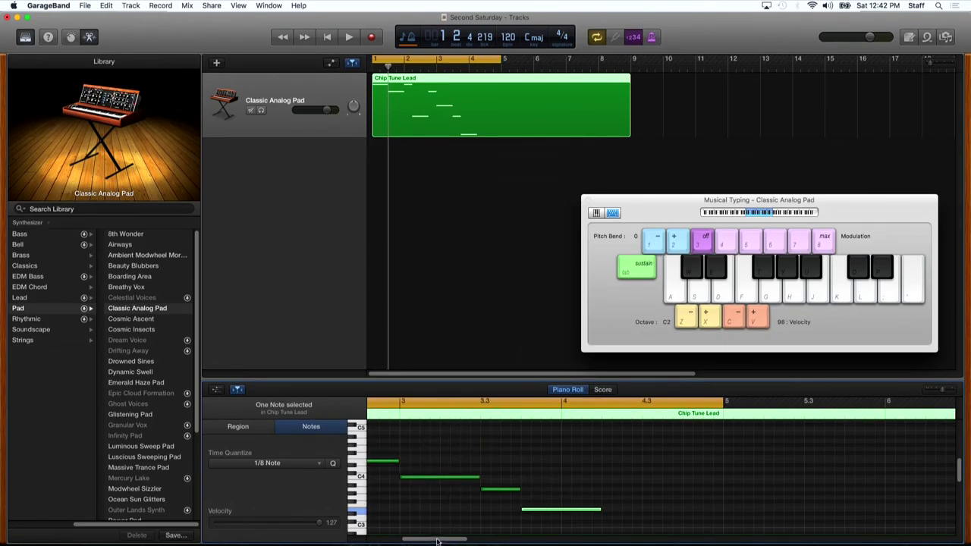
Return to the beginning of the region and set the two selected notes' time quantize to 1/32 Note.
{"action": "left_click_drag", "start_coordinate": [437, 541], "coordinate": [402, 541]}
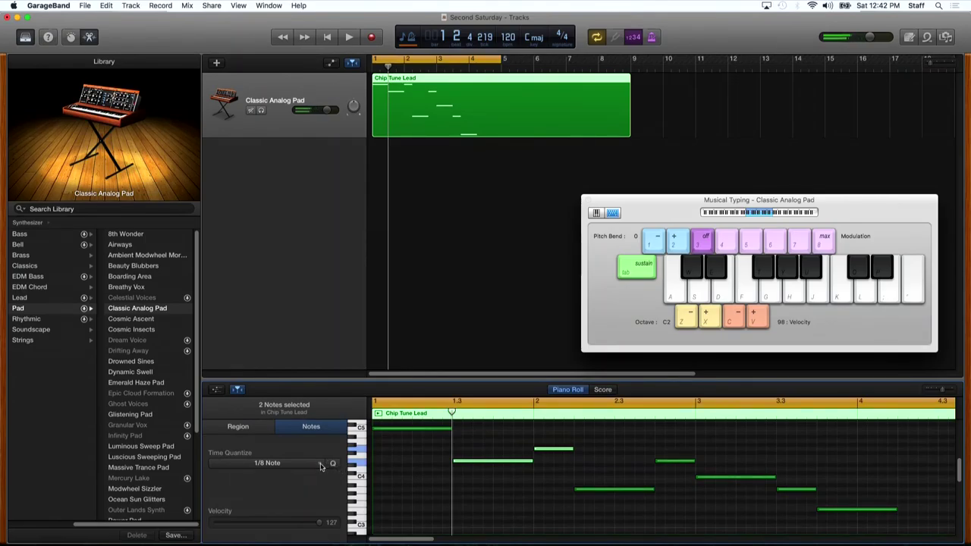
{"action": "left_click", "coordinate": [320, 463]}
{"action": "mouse_move", "coordinate": [248, 533]}
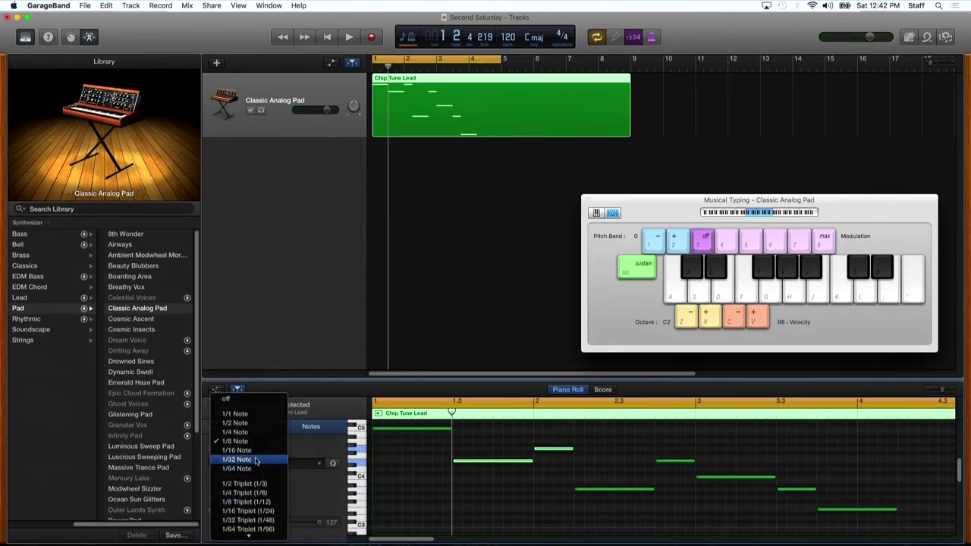
{"action": "left_click", "coordinate": [256, 460]}
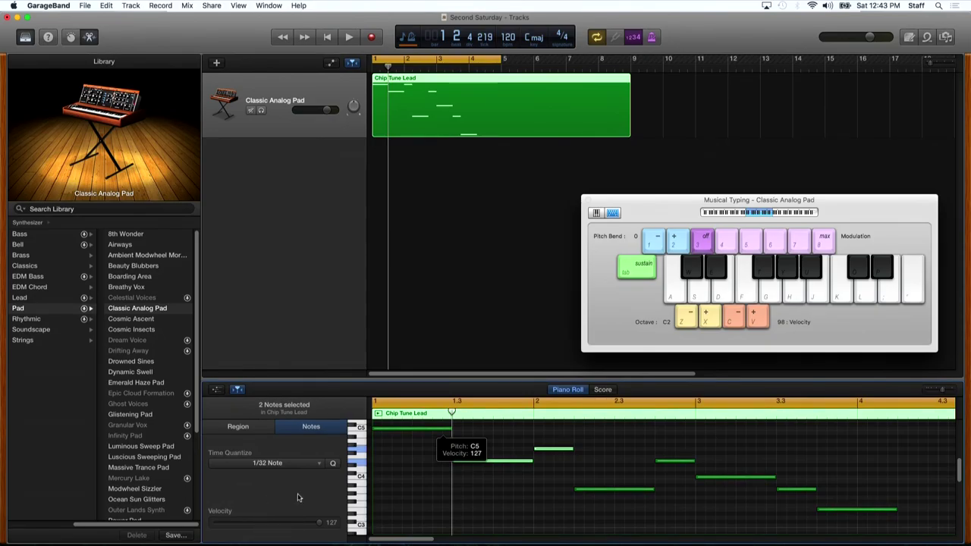
Try velocities of 25 and 1 on the opening C5 note, auditioning it each time, and restore the velocity to 127.
{"action": "left_click", "coordinate": [414, 429]}
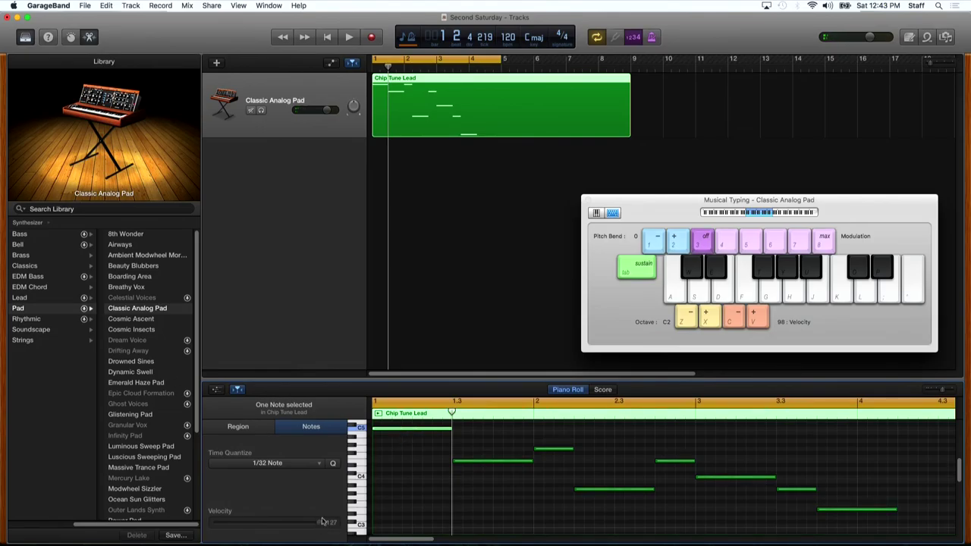
{"action": "left_click_drag", "start_coordinate": [318, 524], "coordinate": [236, 524]}
{"action": "left_click", "coordinate": [412, 431]}
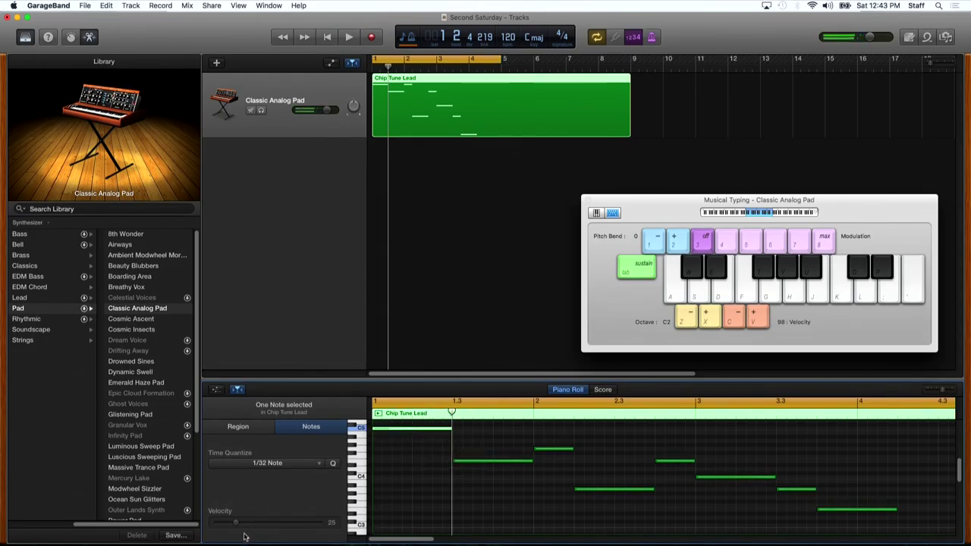
{"action": "left_click_drag", "start_coordinate": [237, 523], "coordinate": [215, 524]}
{"action": "left_click", "coordinate": [406, 432]}
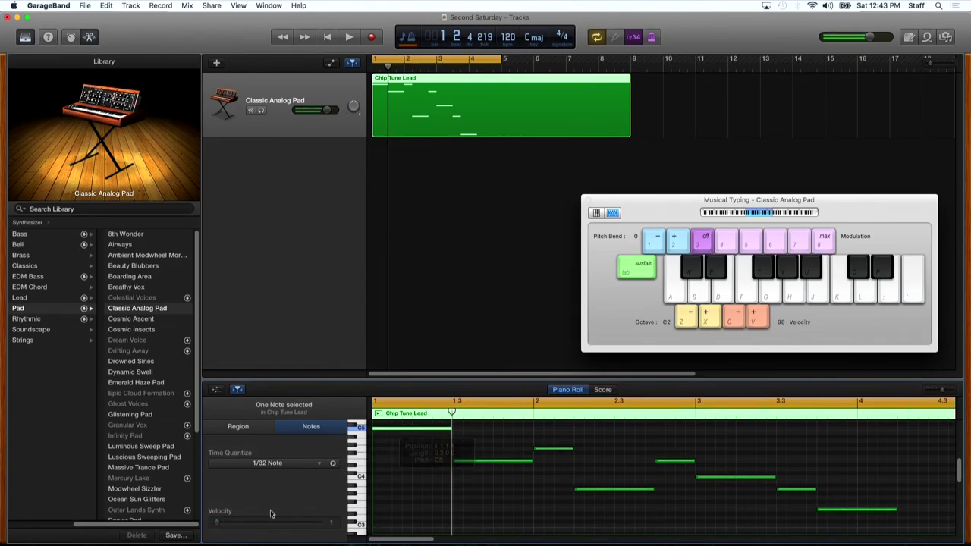
{"action": "left_click_drag", "start_coordinate": [216, 525], "coordinate": [332, 525]}
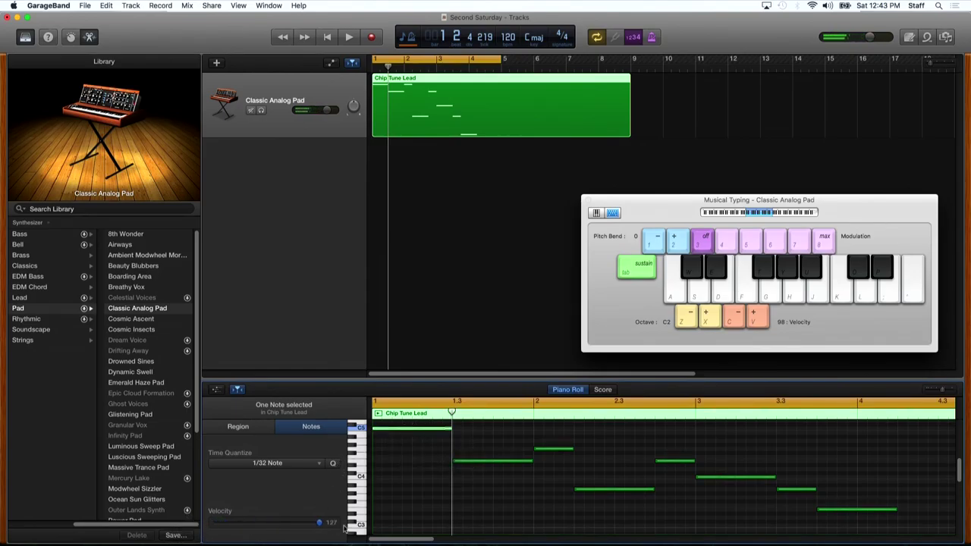
{"action": "left_click", "coordinate": [405, 432]}
{"action": "mouse_move", "coordinate": [318, 526]}
{"action": "left_mouse_down"}
{"action": "mouse_move", "coordinate": [281, 524]}
{"action": "mouse_move", "coordinate": [321, 524]}
{"action": "left_mouse_up"}
Switch the Musical Typing window to the piano-style keyboard and move it nearer the centre of the workspace.
{"action": "left_click", "coordinate": [597, 213]}
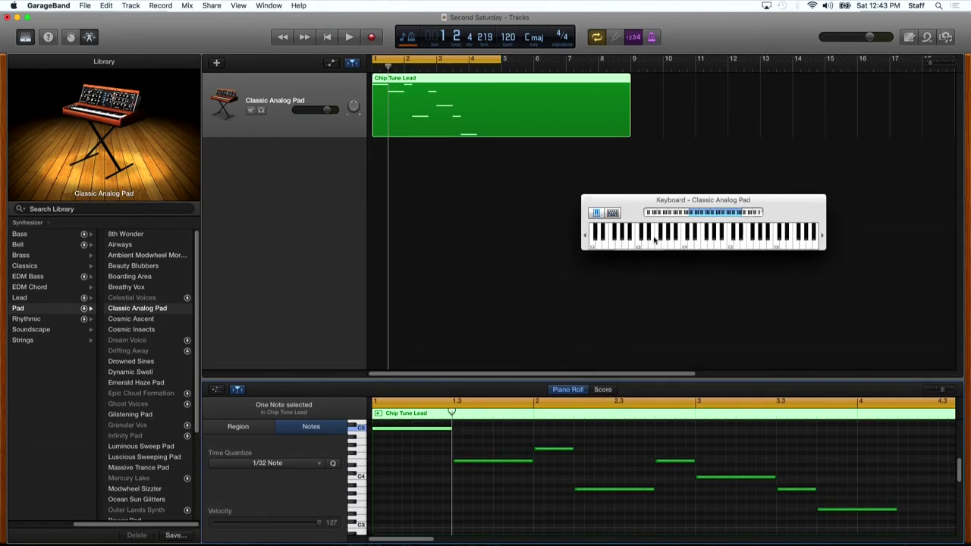
{"action": "left_click_drag", "start_coordinate": [625, 207], "coordinate": [492, 241]}
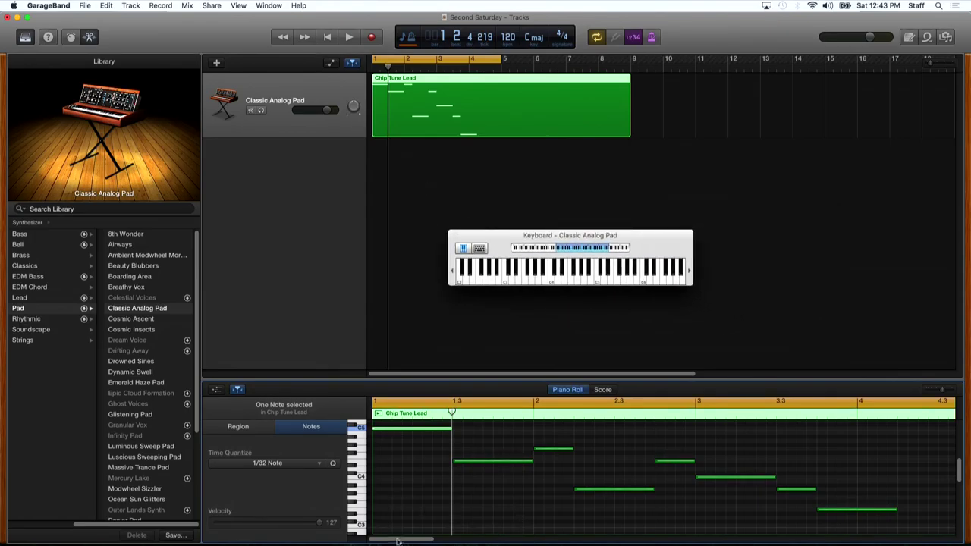
Copy the melody's last two notes in the piano roll and paste them at bar 4, beat 2.
{"action": "scroll", "coordinate": [406, 540], "scroll_direction": "right", "scroll_amount": 5}
{"action": "scroll", "coordinate": [398, 540], "scroll_direction": "left", "scroll_amount": 5}
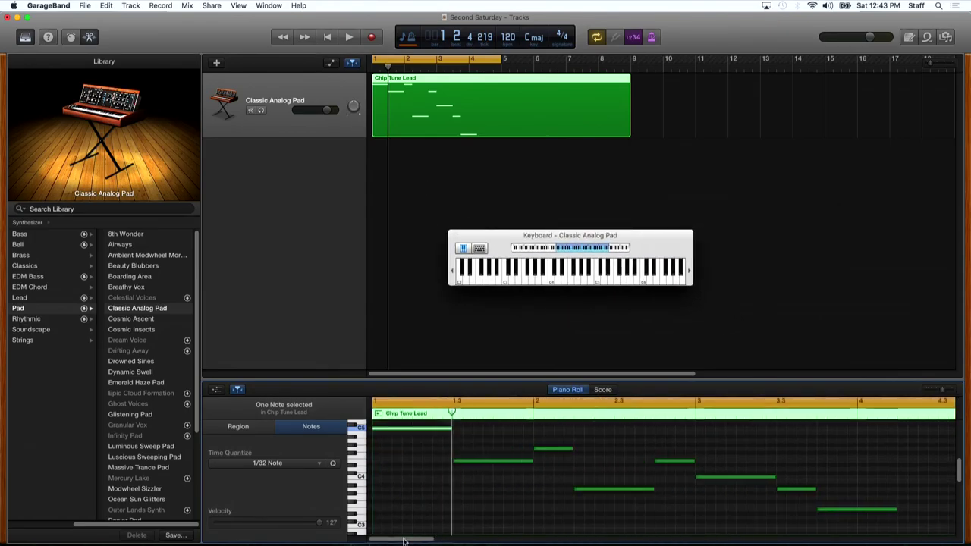
{"action": "scroll", "coordinate": [393, 540], "scroll_direction": "right", "scroll_amount": 5}
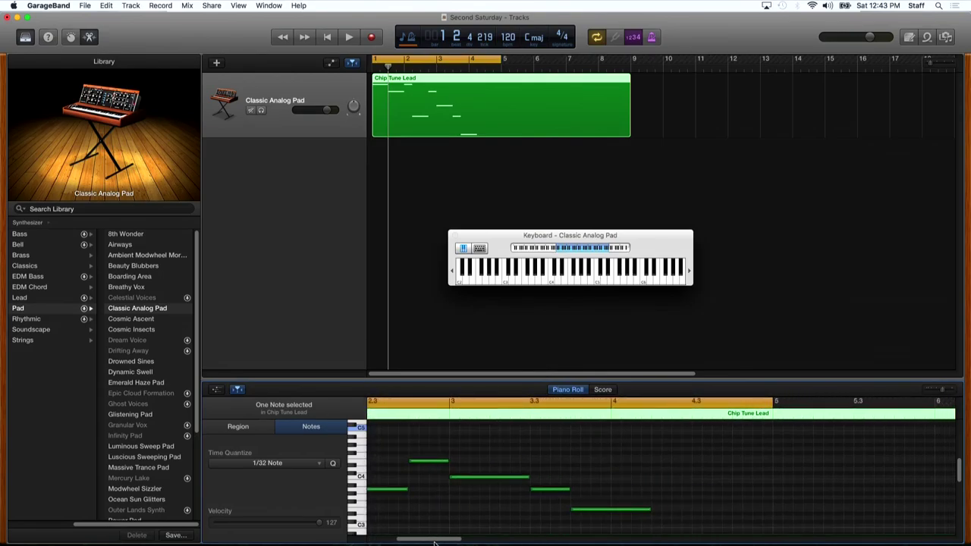
{"action": "scroll", "coordinate": [397, 540], "scroll_direction": "left", "scroll_amount": 5}
{"action": "scroll", "coordinate": [397, 540], "scroll_direction": "right", "scroll_amount": 5}
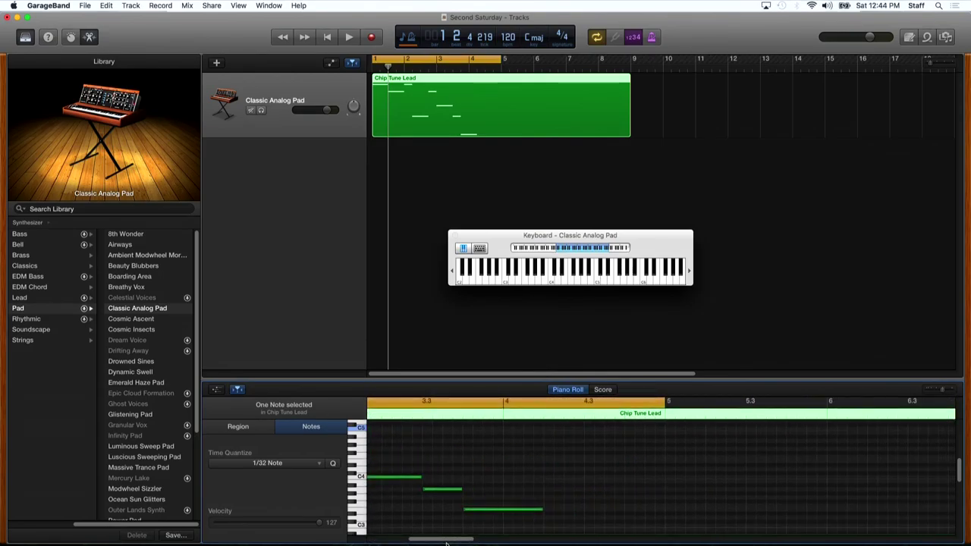
{"action": "scroll", "coordinate": [439, 544], "scroll_direction": "left", "scroll_amount": 1}
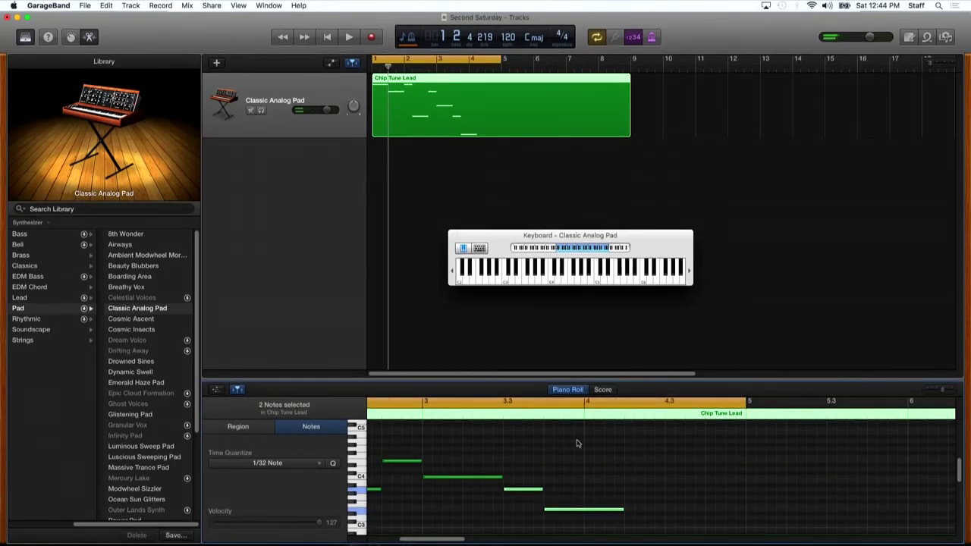
{"action": "left_click", "coordinate": [624, 413]}
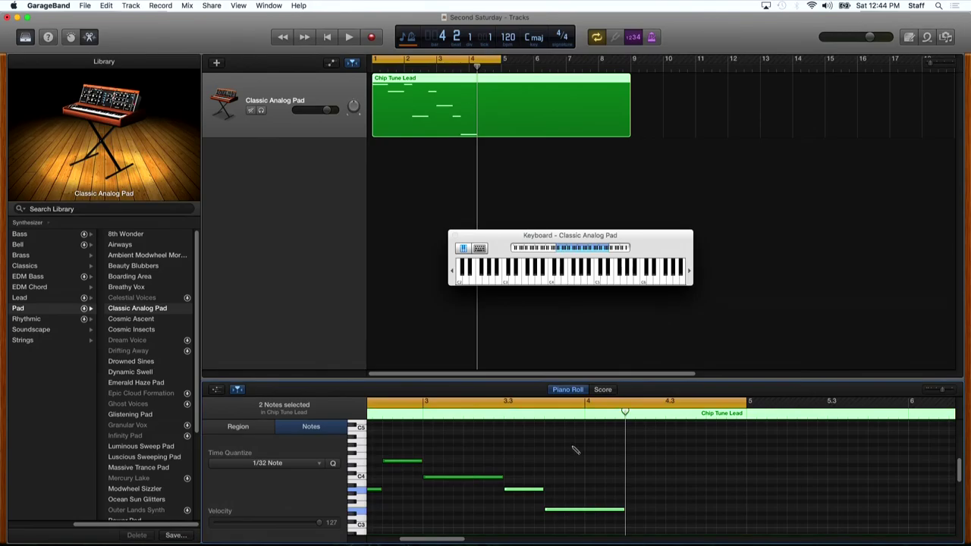
{"action": "key", "text": "super+v"}
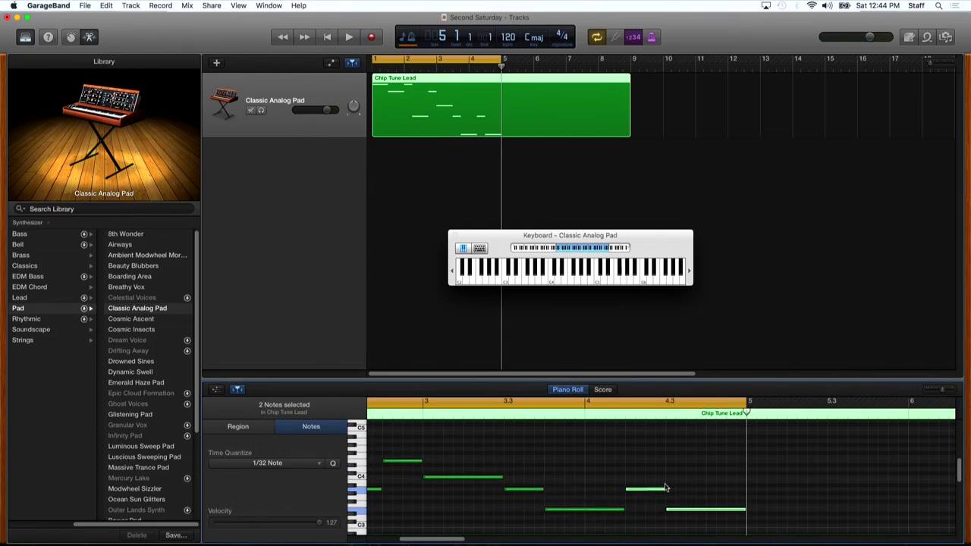
Paste the same two notes again at bar 5, beat 3.
{"action": "left_click", "coordinate": [624, 413]}
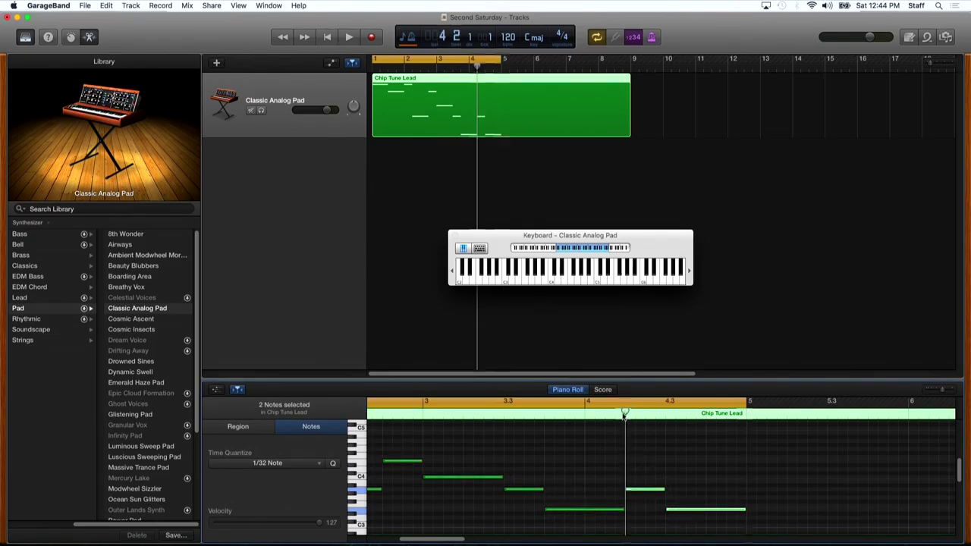
{"action": "left_click", "coordinate": [824, 419]}
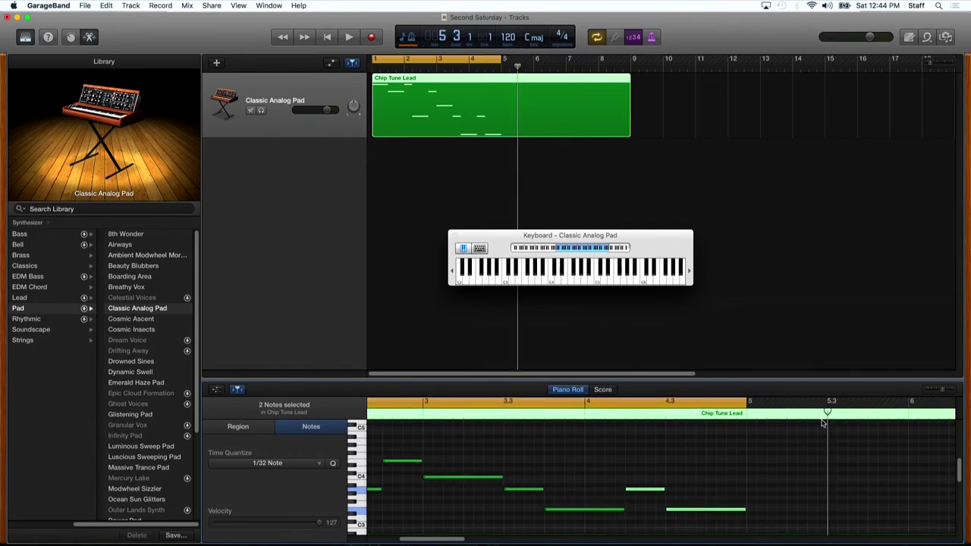
{"action": "left_click", "coordinate": [823, 420]}
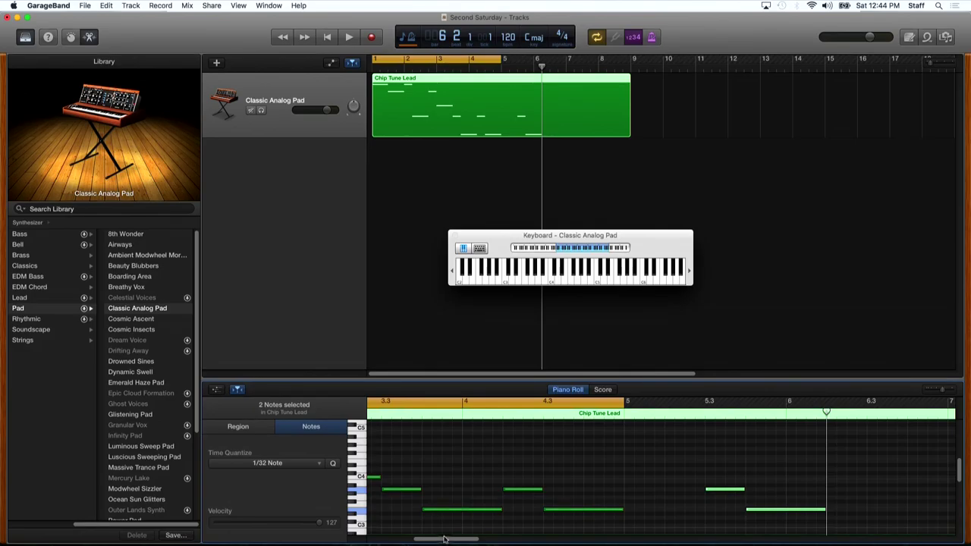
Raise the first pasted note pair and shift it slightly later, and move the second pair lower and earlier to start at bar 5.
{"action": "scroll", "coordinate": [445, 541], "scroll_direction": "right", "scroll_amount": 8}
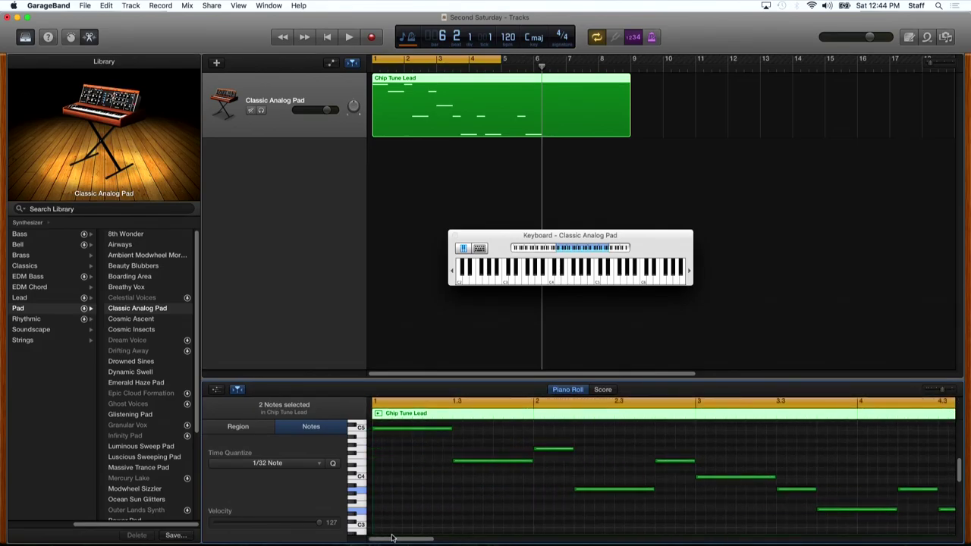
{"action": "left_click_drag", "start_coordinate": [486, 543], "coordinate": [393, 541]}
{"action": "left_click_drag", "start_coordinate": [413, 541], "coordinate": [453, 541]}
{"action": "left_click_drag", "start_coordinate": [574, 472], "coordinate": [630, 519]}
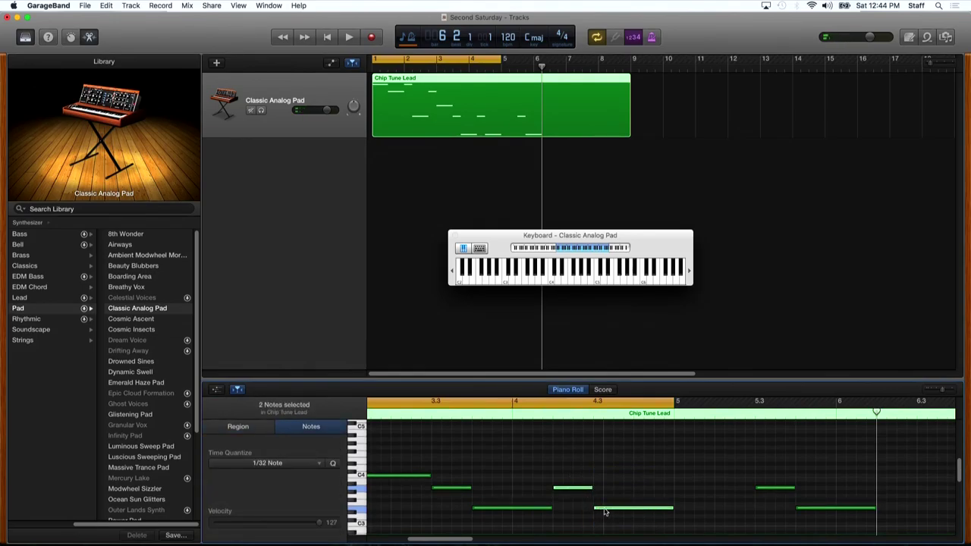
{"action": "left_click_drag", "start_coordinate": [605, 512], "coordinate": [612, 490]}
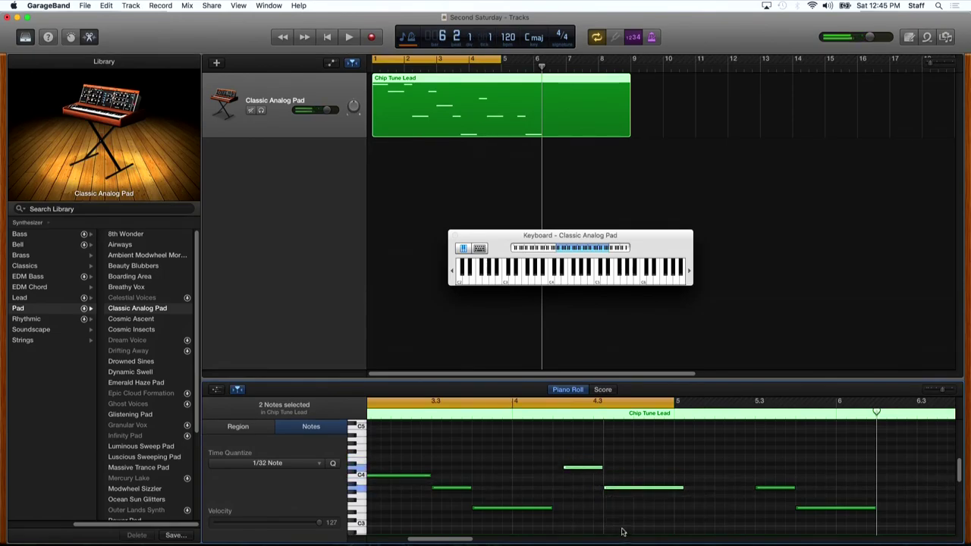
{"action": "mouse_move", "coordinate": [752, 444]}
{"action": "left_mouse_down"}
{"action": "mouse_move", "coordinate": [851, 521]}
{"action": "mouse_move", "coordinate": [733, 519]}
{"action": "left_mouse_up"}
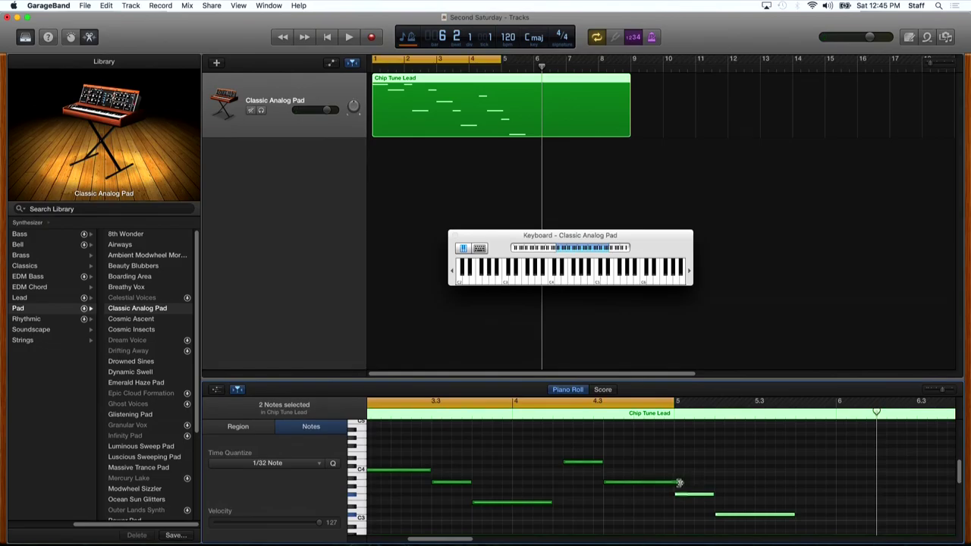
Trim the long note before bar 5 to end at the bar line and raise the final note to that same pitch.
{"action": "mouse_move", "coordinate": [683, 483]}
{"action": "left_mouse_down"}
{"action": "mouse_move", "coordinate": [654, 482]}
{"action": "mouse_move", "coordinate": [810, 486]}
{"action": "mouse_move", "coordinate": [636, 484]}
{"action": "mouse_move", "coordinate": [683, 484]}
{"action": "mouse_move", "coordinate": [672, 483]}
{"action": "left_mouse_up"}
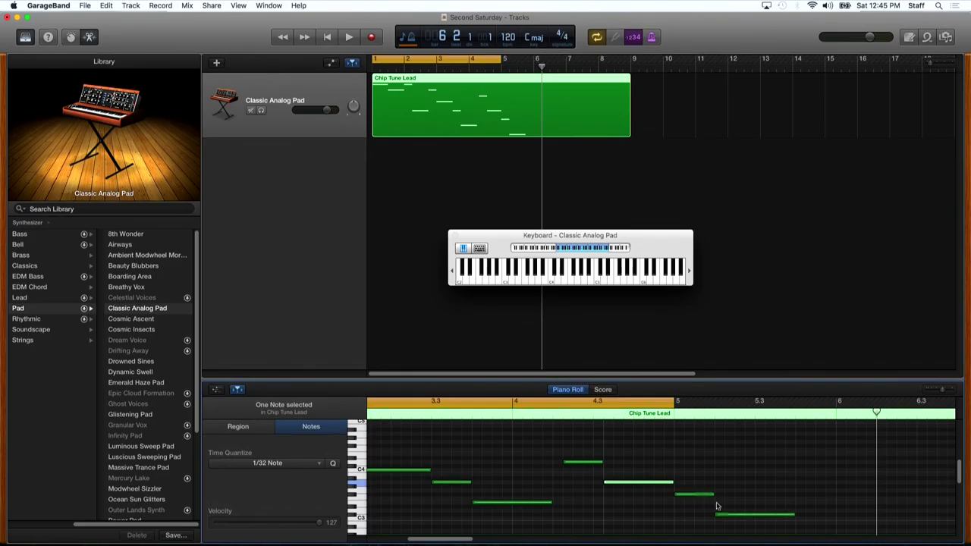
{"action": "left_click", "coordinate": [750, 517]}
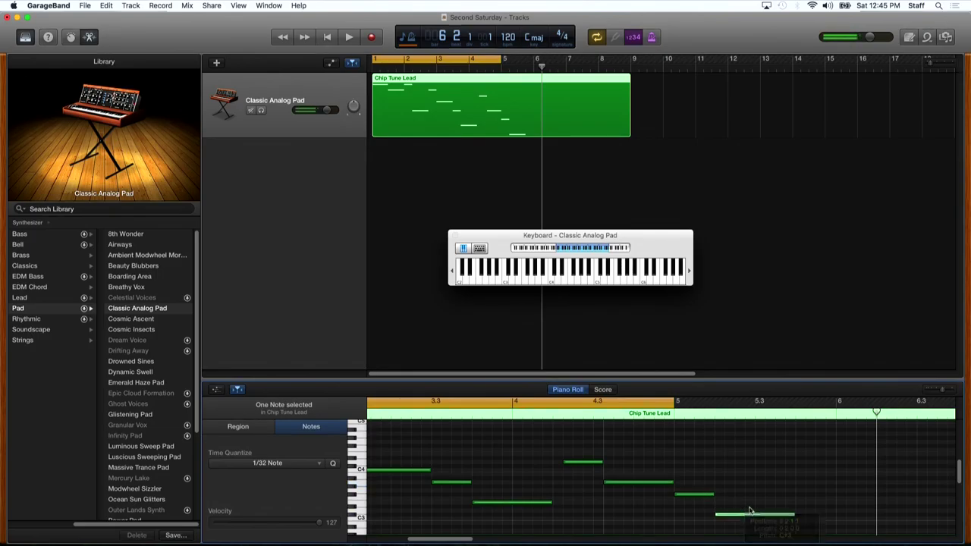
{"action": "left_click_drag", "start_coordinate": [747, 516], "coordinate": [748, 486]}
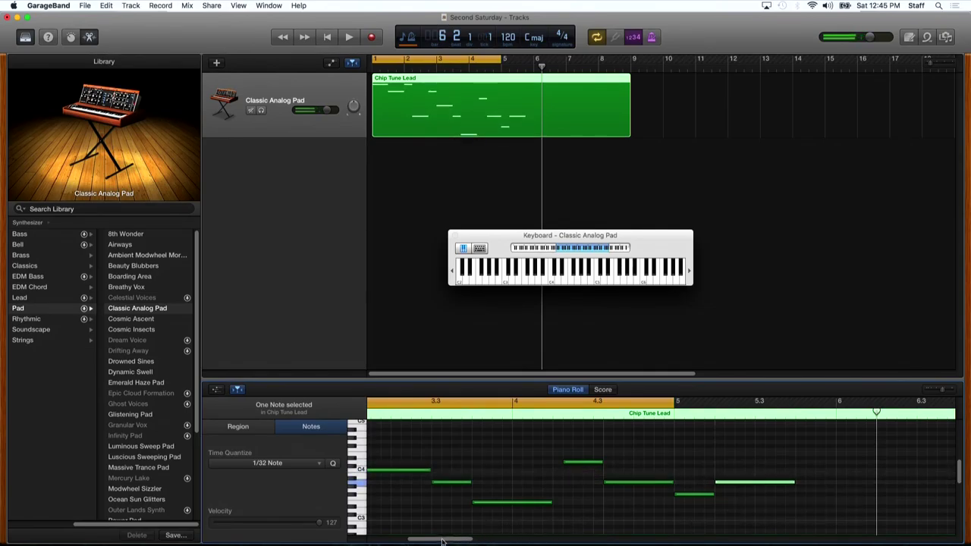
Play the opening of the edited melody from the start of the project, then stop playback.
{"action": "key", "text": "Return"}
{"action": "key", "text": "space"}
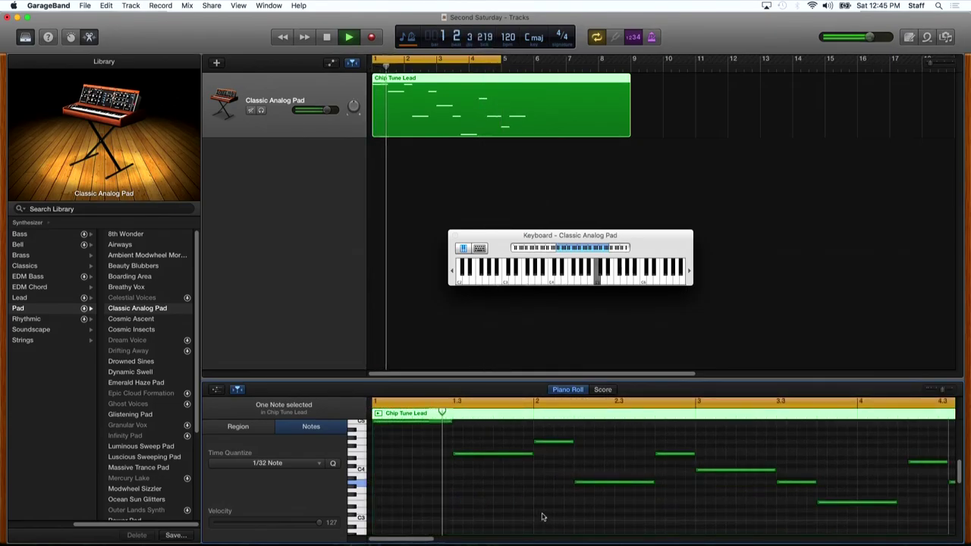
{"action": "key", "text": "space"}
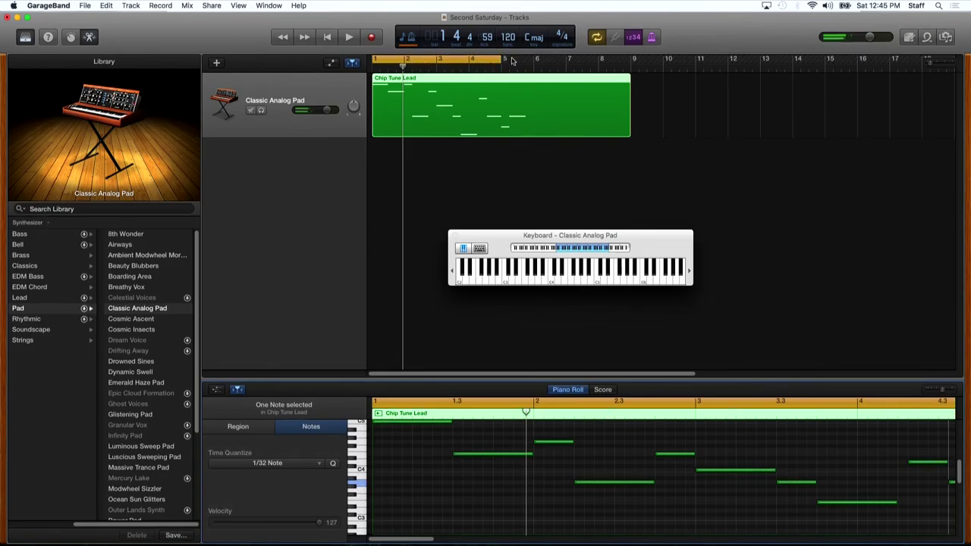
Extend the cycle area to about bar 6 and play the melody through its added notes.
{"action": "left_click_drag", "start_coordinate": [498, 59], "coordinate": [536, 59]}
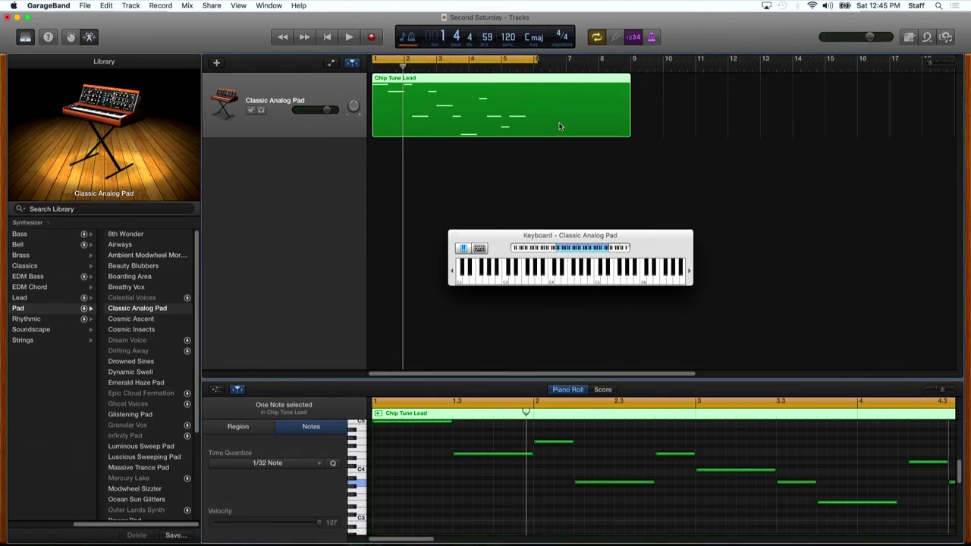
{"action": "key", "text": "space"}
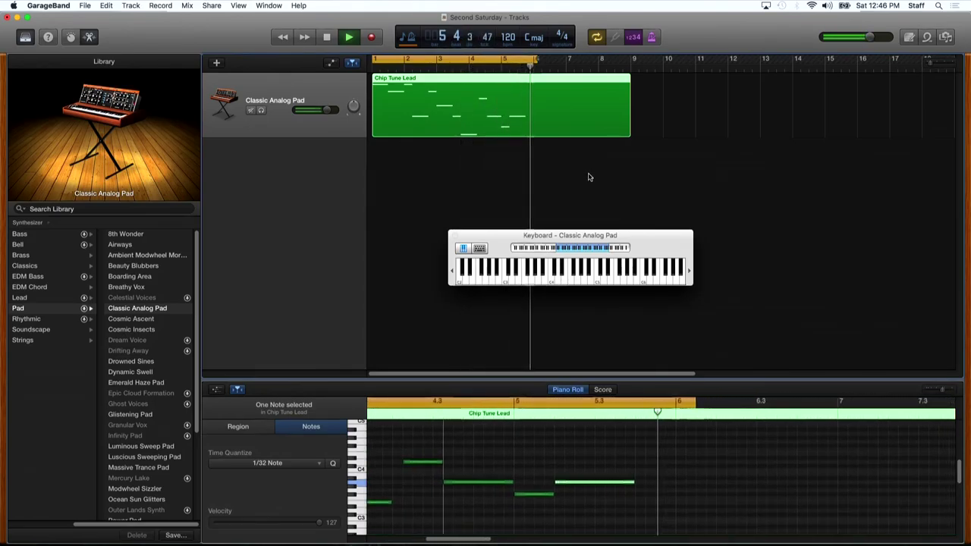
{"action": "key", "text": "space"}
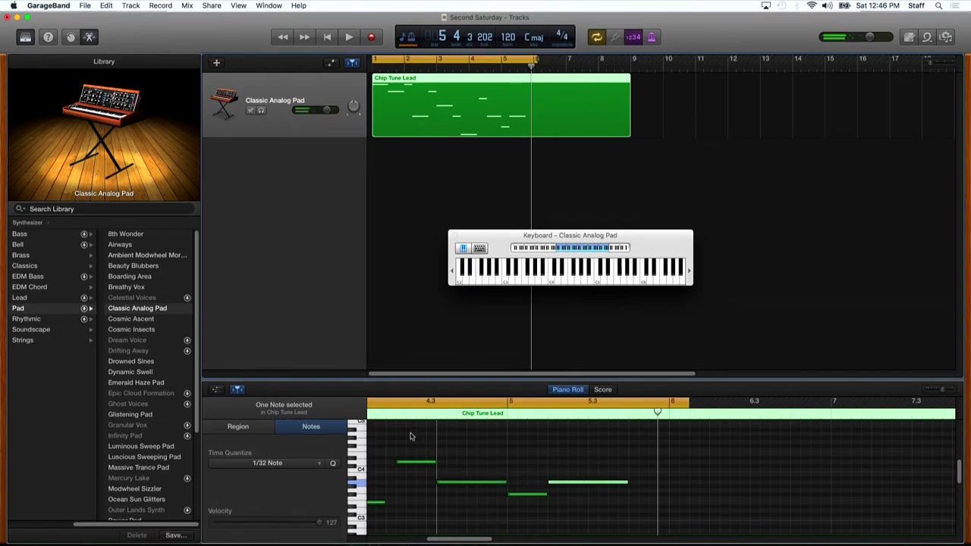
Select the melody's last four notes in the piano roll and shift them together about one beat later.
{"action": "scroll", "coordinate": [452, 489], "scroll_direction": "left", "scroll_amount": 5}
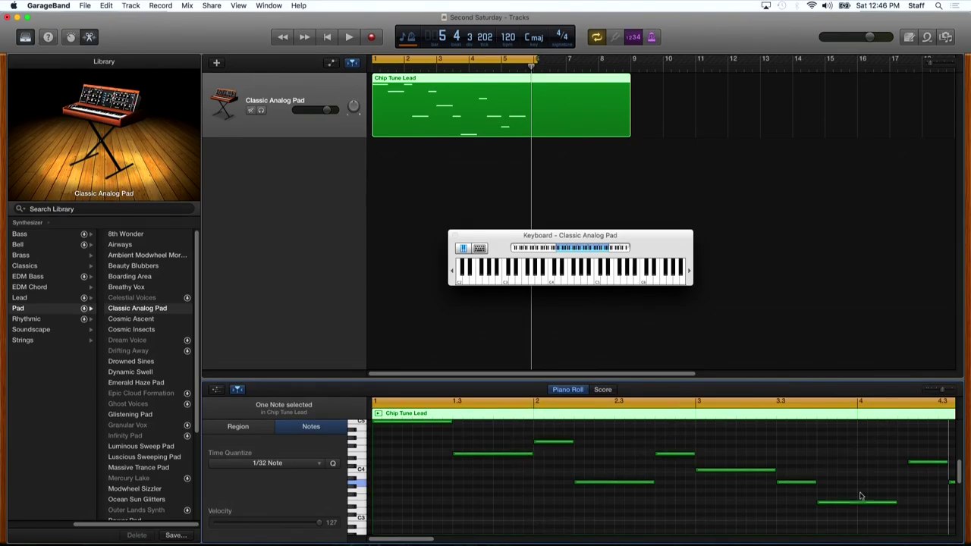
{"action": "left_click_drag", "start_coordinate": [416, 541], "coordinate": [458, 543]}
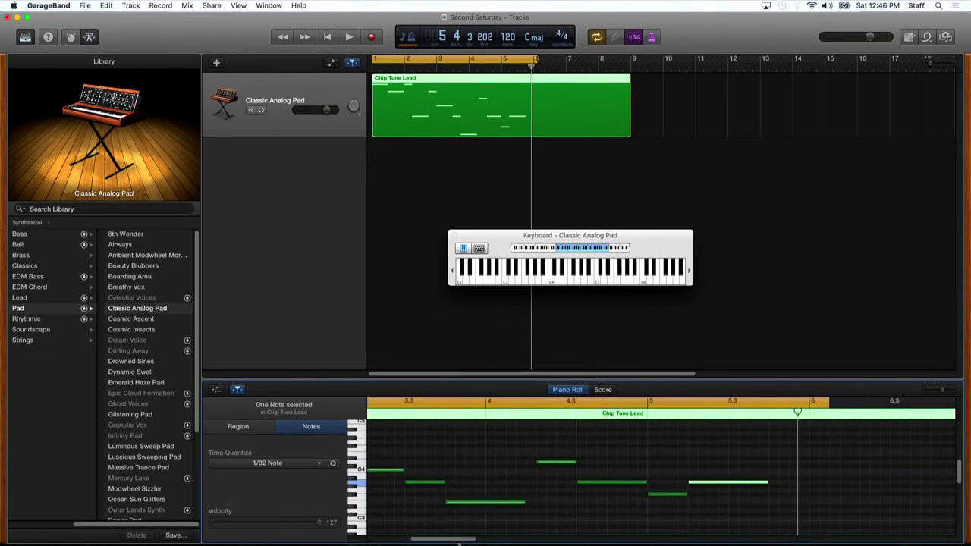
{"action": "left_click", "coordinate": [829, 416]}
{"action": "left_click_drag", "start_coordinate": [551, 446], "coordinate": [765, 528]}
{"action": "left_click_drag", "start_coordinate": [549, 463], "coordinate": [591, 463]}
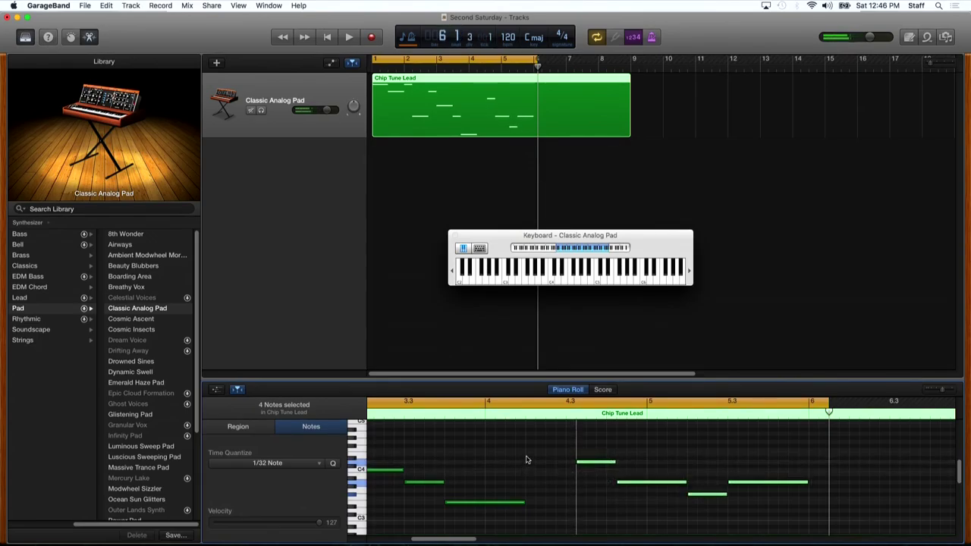
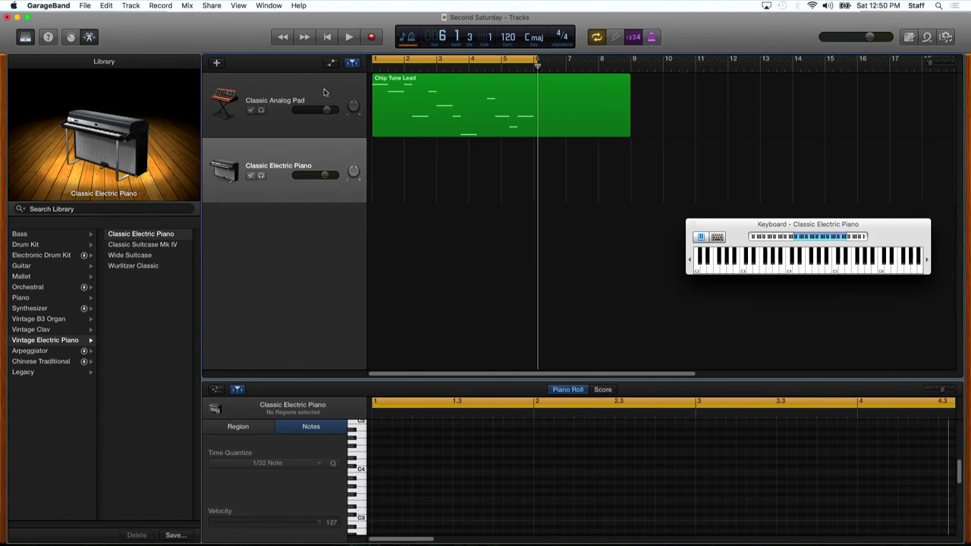
Copy the Chip Tune Lead region to bar 1 of the Classic Electric Piano track and briefly play both tracks together.
{"action": "left_click", "coordinate": [468, 85]}
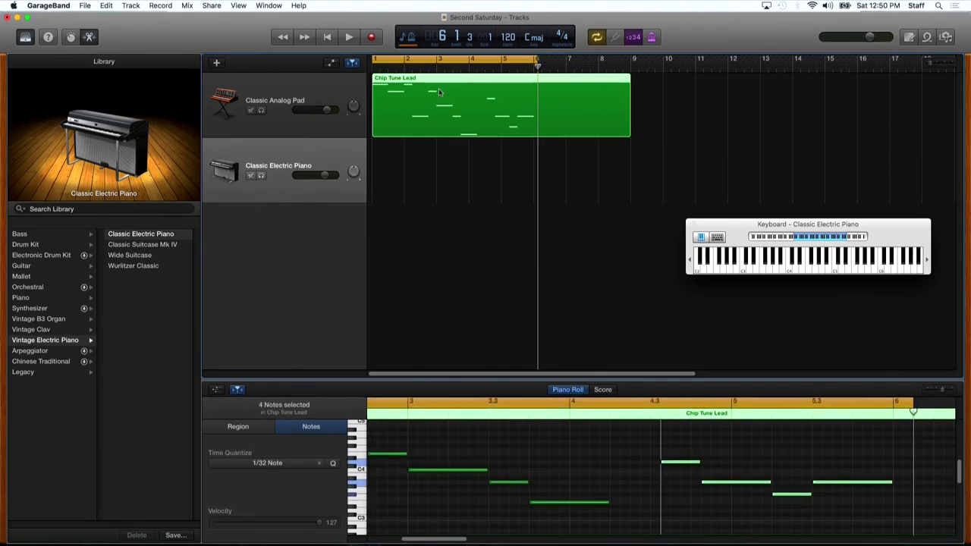
{"action": "left_click", "coordinate": [301, 157]}
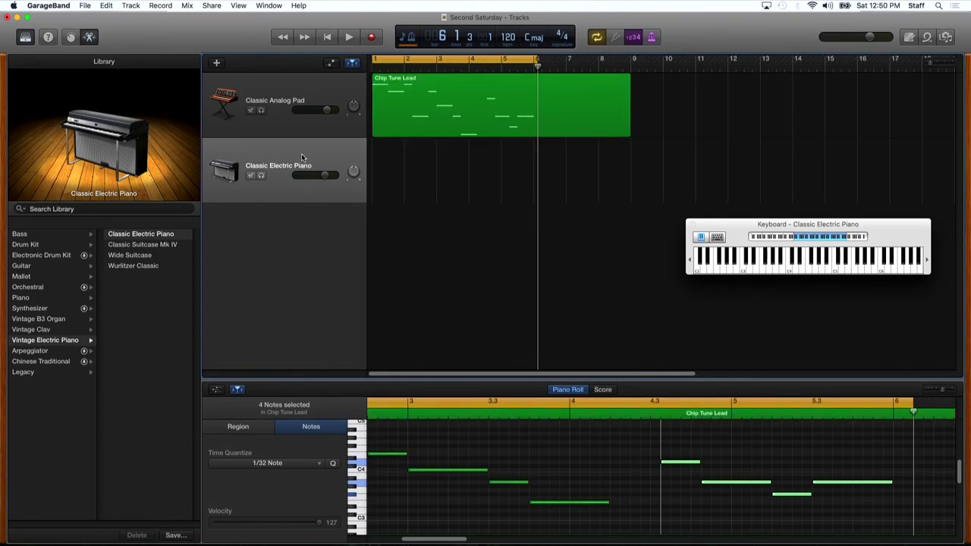
{"action": "left_click", "coordinate": [479, 87]}
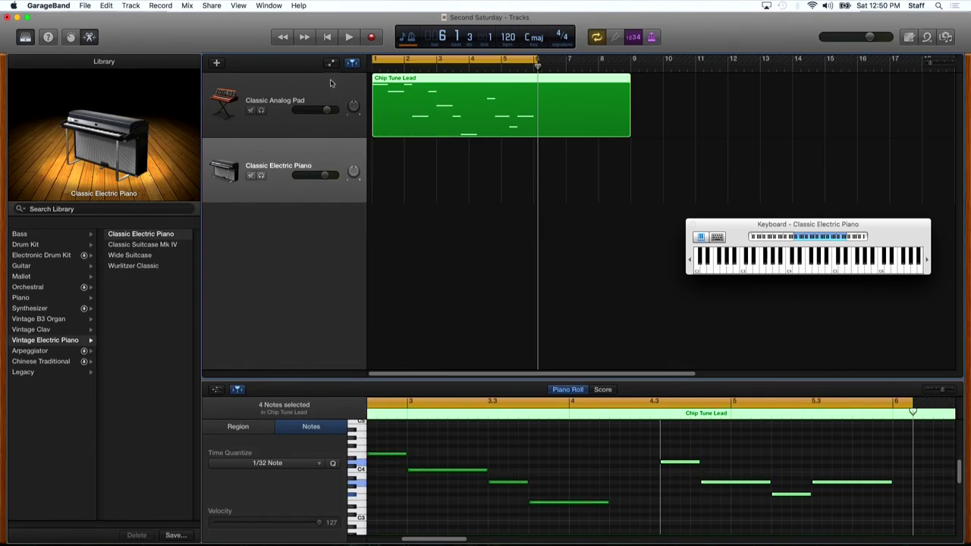
{"action": "left_click", "coordinate": [437, 89]}
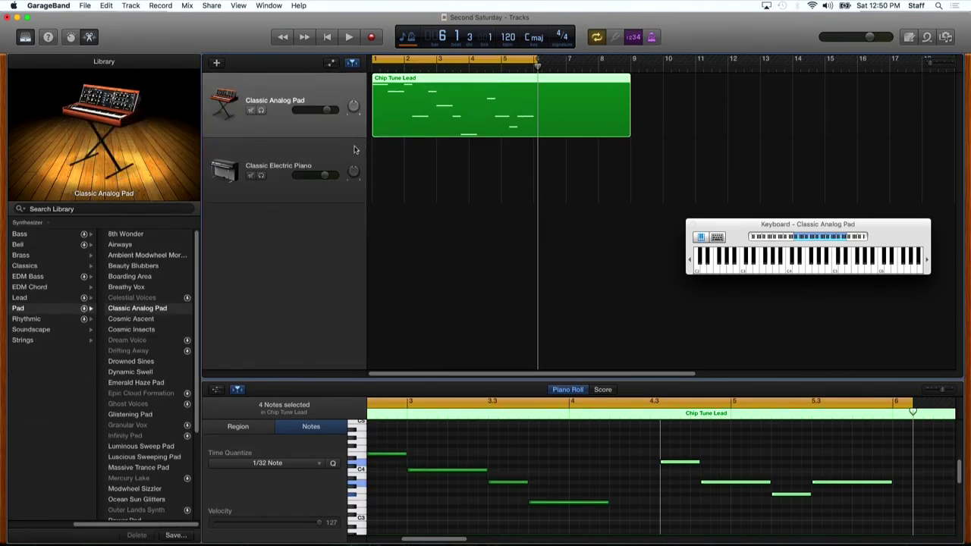
{"action": "left_click", "coordinate": [316, 153]}
{"action": "left_click_drag", "start_coordinate": [537, 66], "coordinate": [372, 67]}
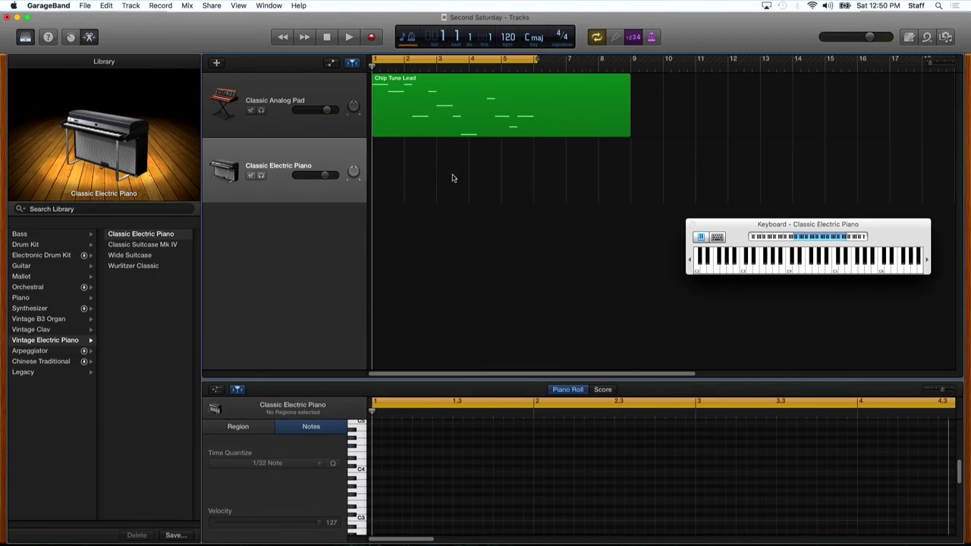
{"action": "left_click", "coordinate": [476, 82]}
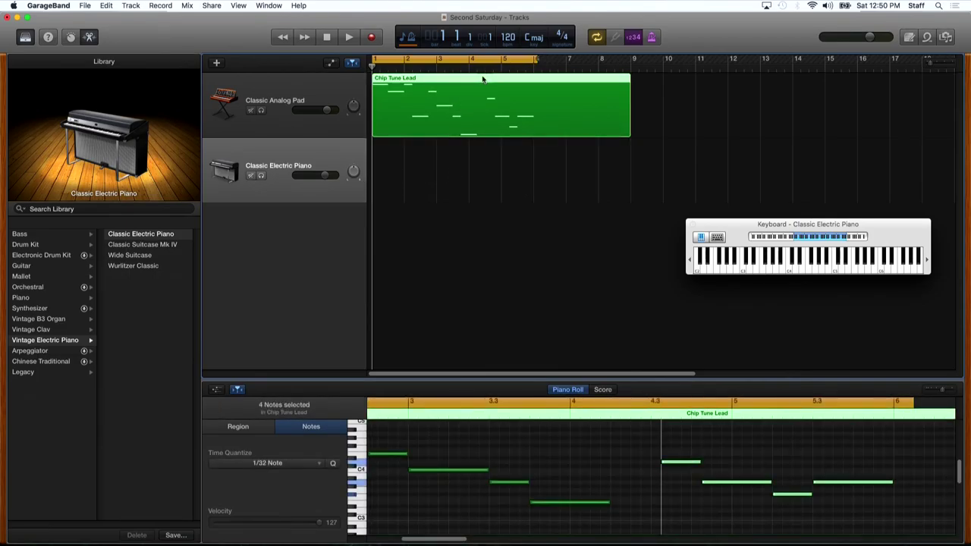
{"action": "key", "text": "super+v"}
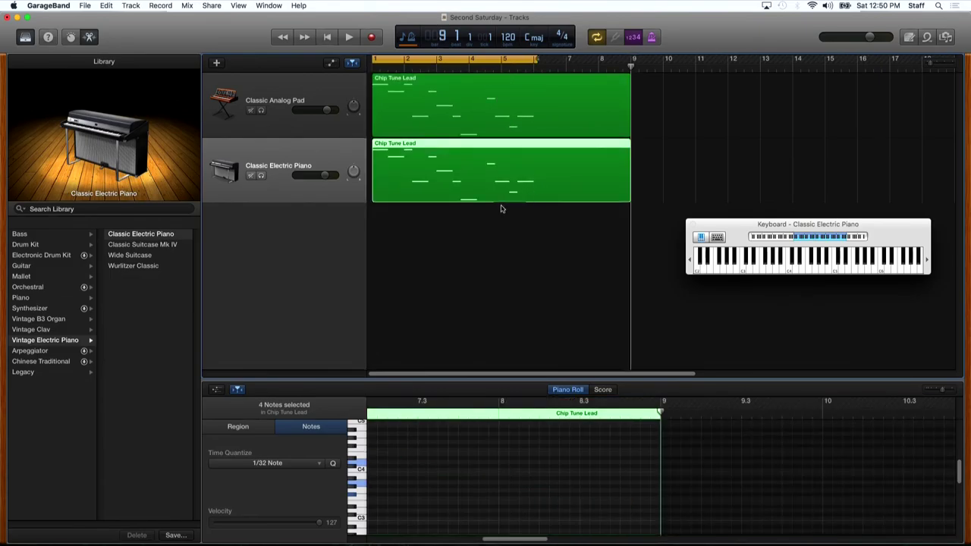
{"action": "key", "text": "space"}
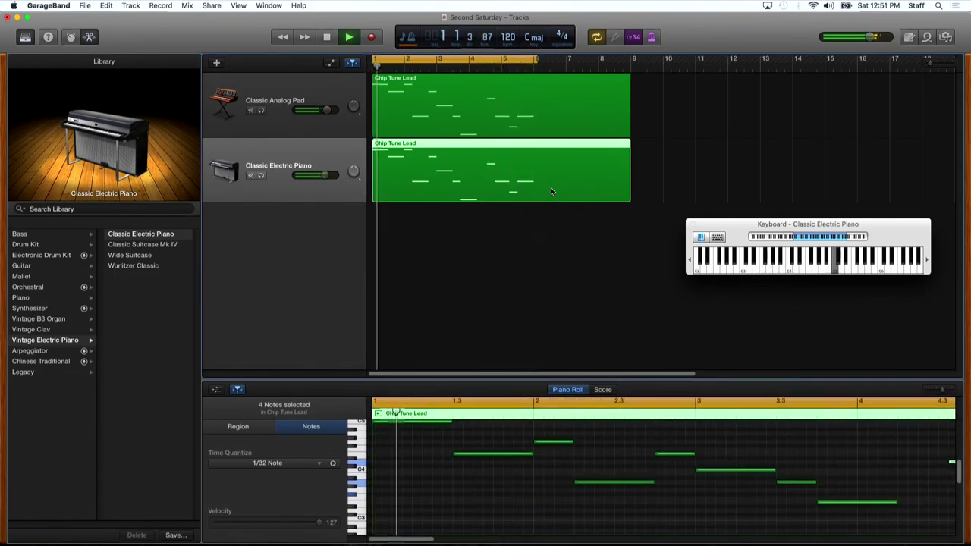
{"action": "key", "text": "space"}
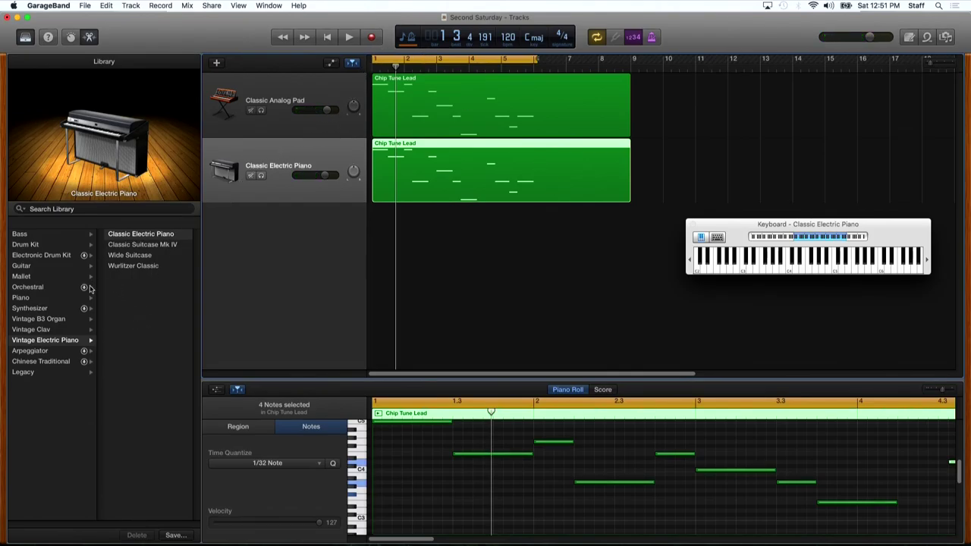
Try the Orchestral woodwinds Clarinet Solo and Saxophone on the second track, playing part of the melody with each.
{"action": "left_click", "coordinate": [38, 287]}
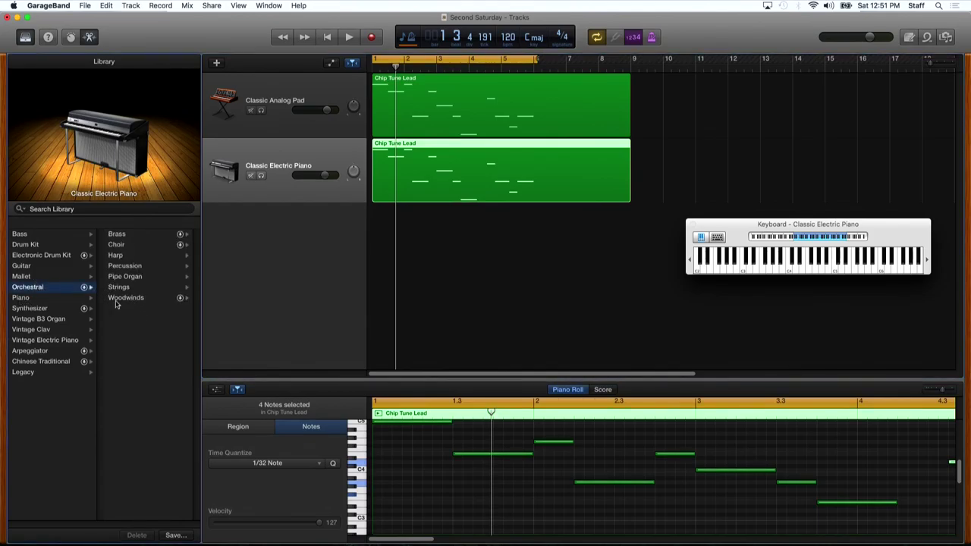
{"action": "left_click", "coordinate": [126, 298]}
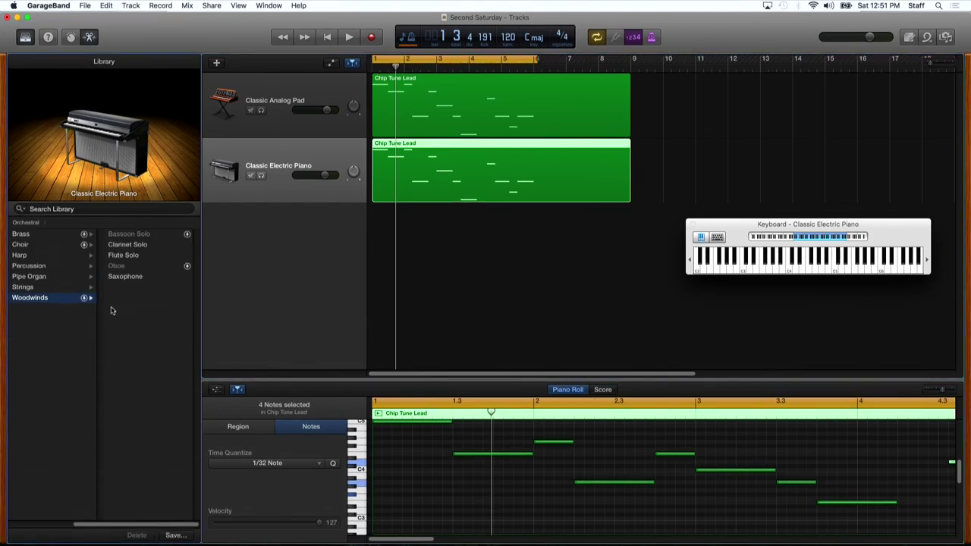
{"action": "left_click", "coordinate": [124, 247]}
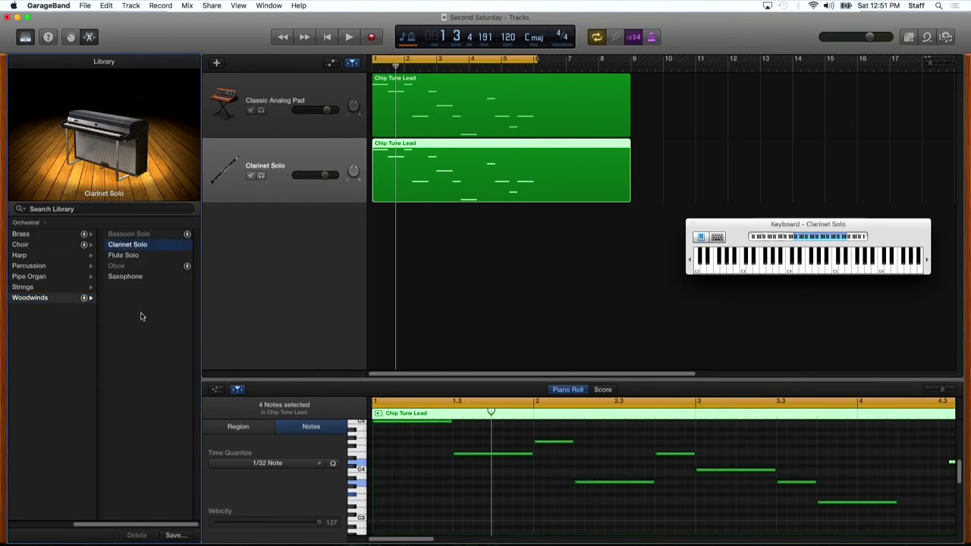
{"action": "key", "text": "space"}
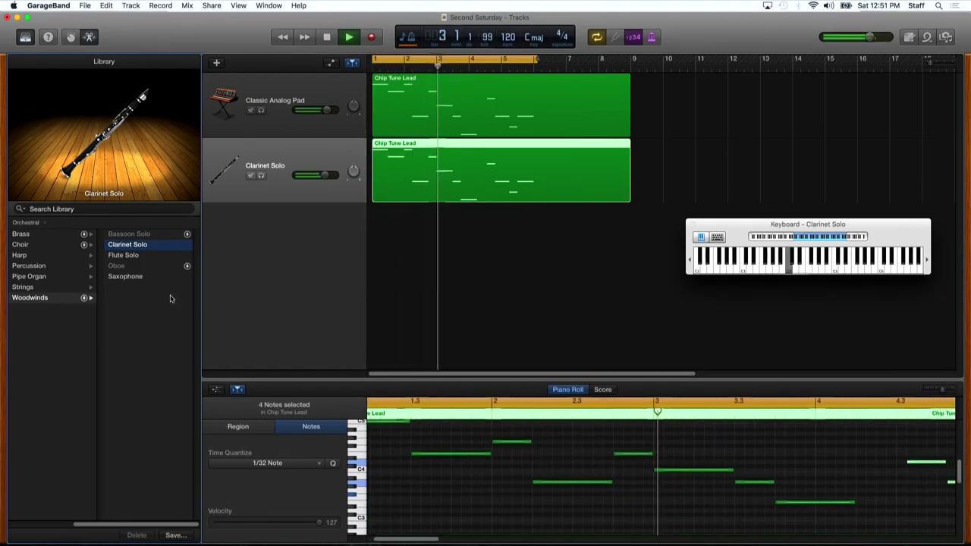
{"action": "key", "text": "space"}
{"action": "left_click", "coordinate": [118, 278]}
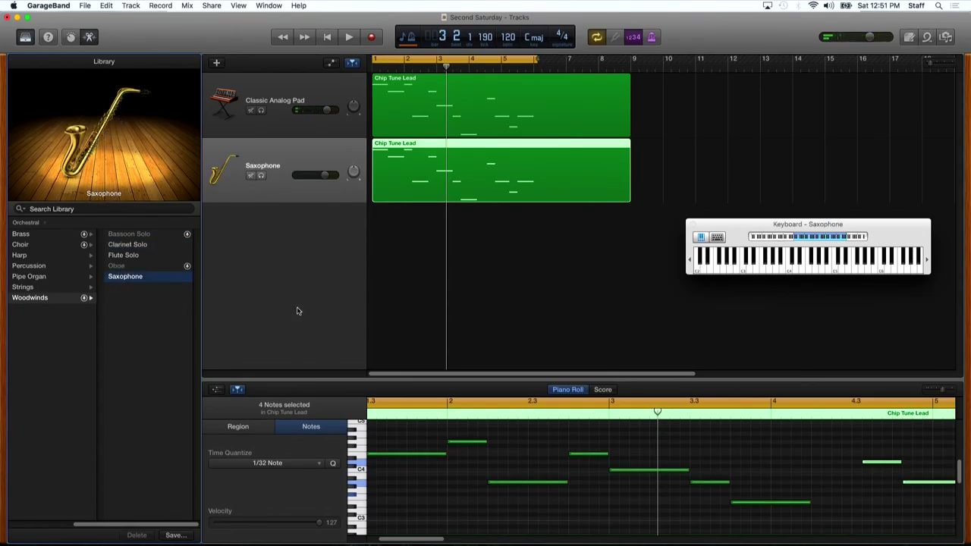
{"action": "key", "text": "space"}
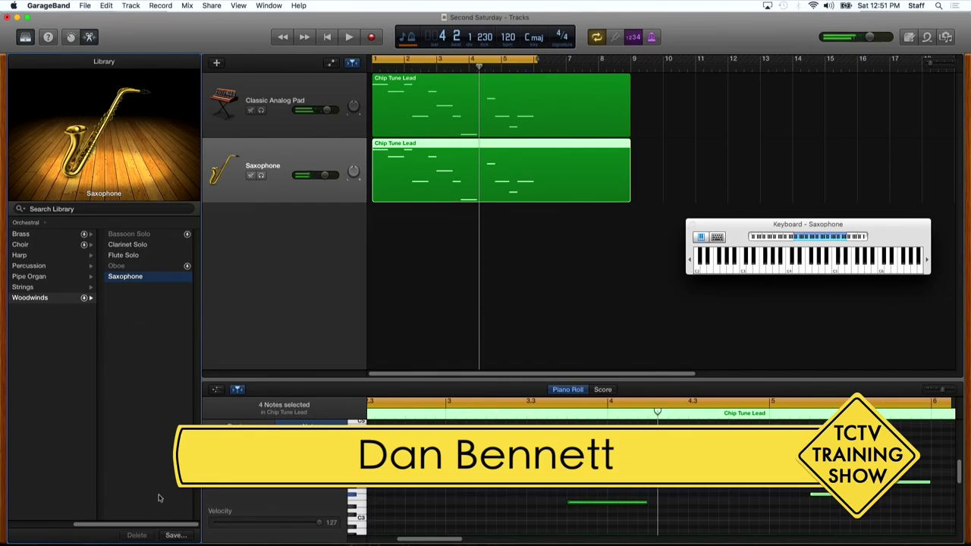
Set the second track's instrument to Female Chamber Choir and play both tracks from the start, stopping before bar 4.
{"action": "scroll", "coordinate": [111, 528], "scroll_direction": "left", "scroll_amount": 3}
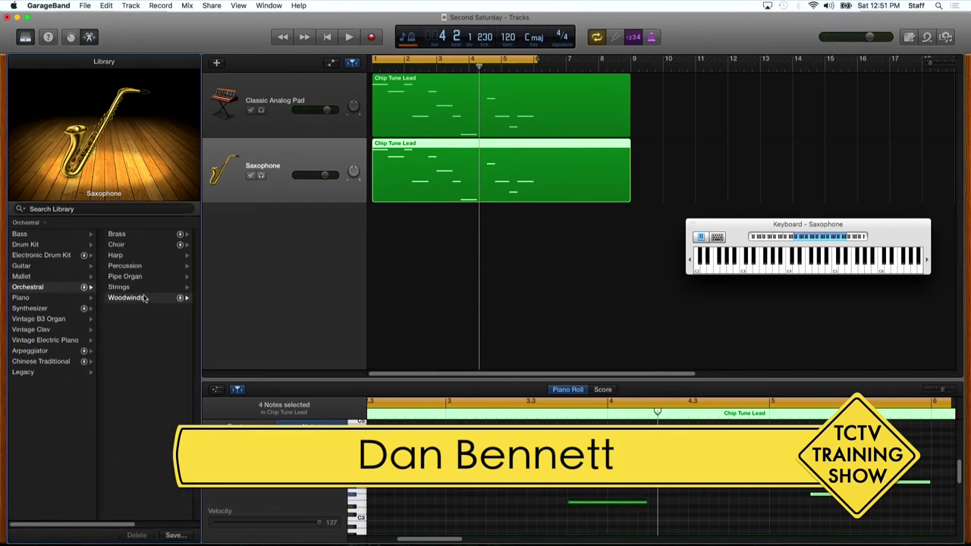
{"action": "left_click", "coordinate": [124, 245]}
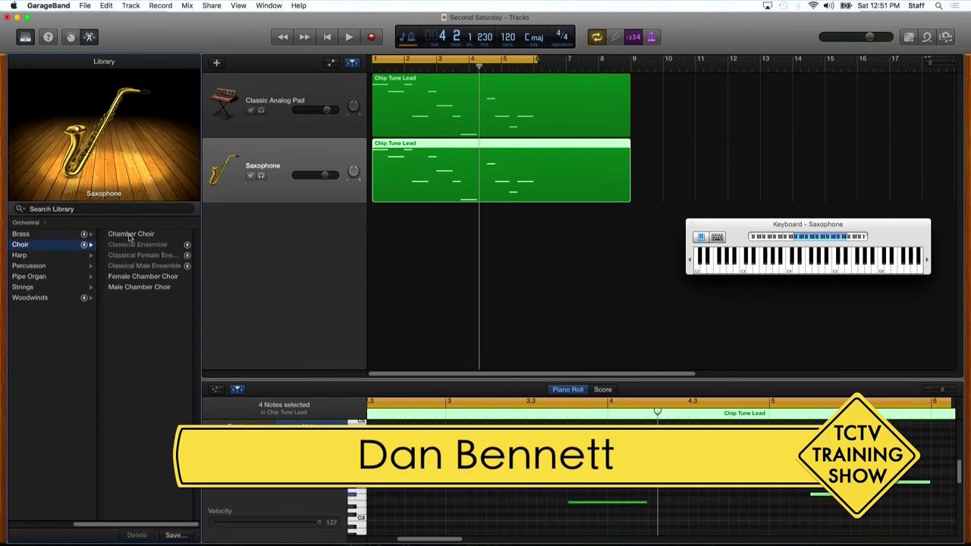
{"action": "left_click", "coordinate": [132, 277]}
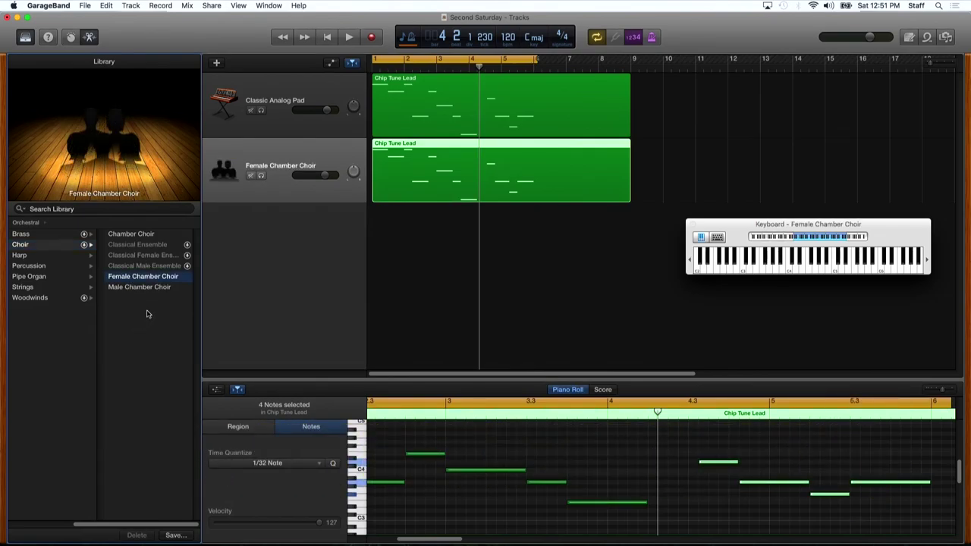
{"action": "key", "text": "Return"}
{"action": "key", "text": "space"}
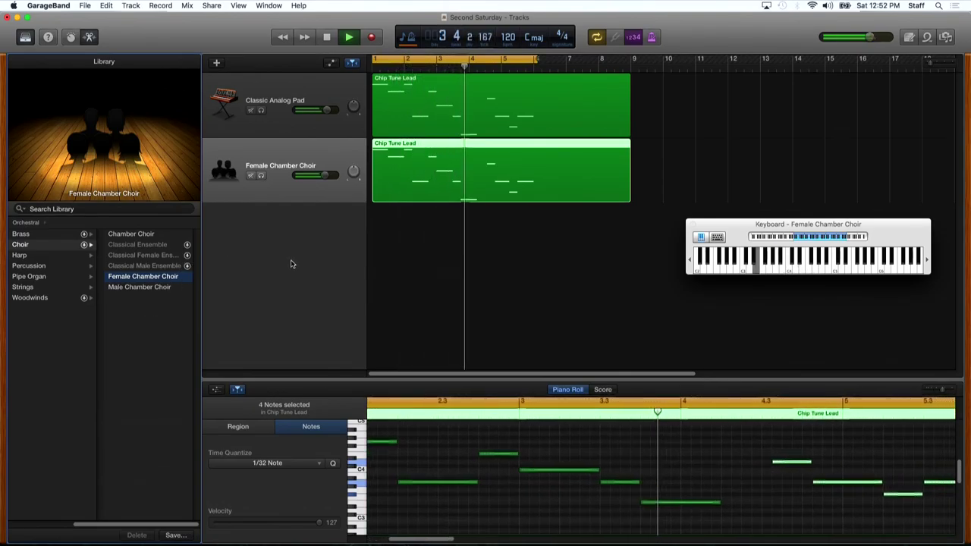
{"action": "key", "text": "space"}
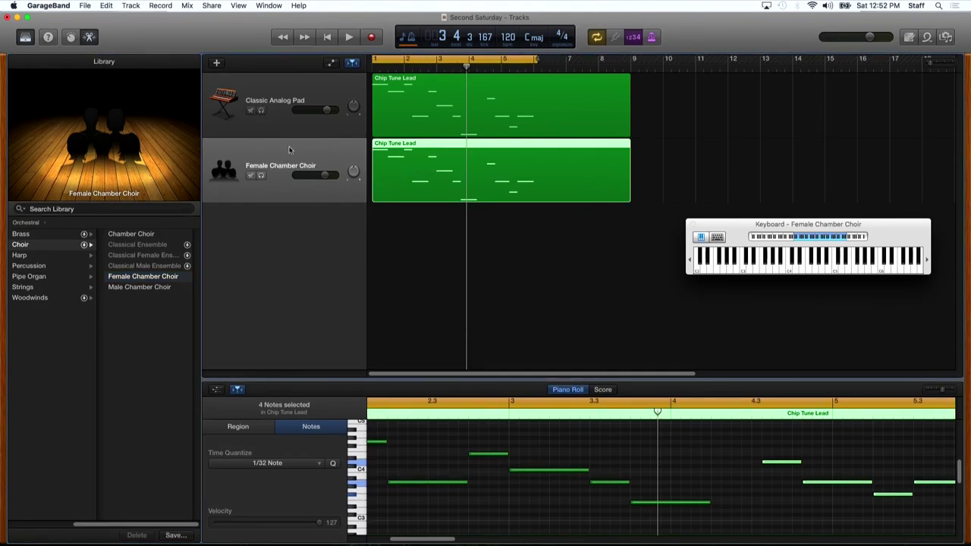
Play the Female Chamber Choir track with the Classic Analog Pad track muted, stop in bar 2, and unmute the pad.
{"action": "left_click", "coordinate": [251, 111]}
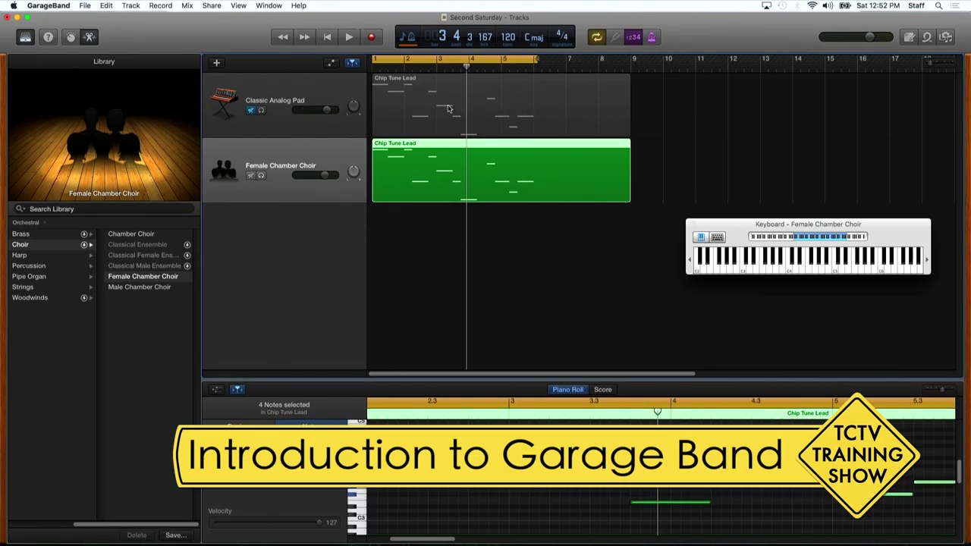
{"action": "key", "text": "space"}
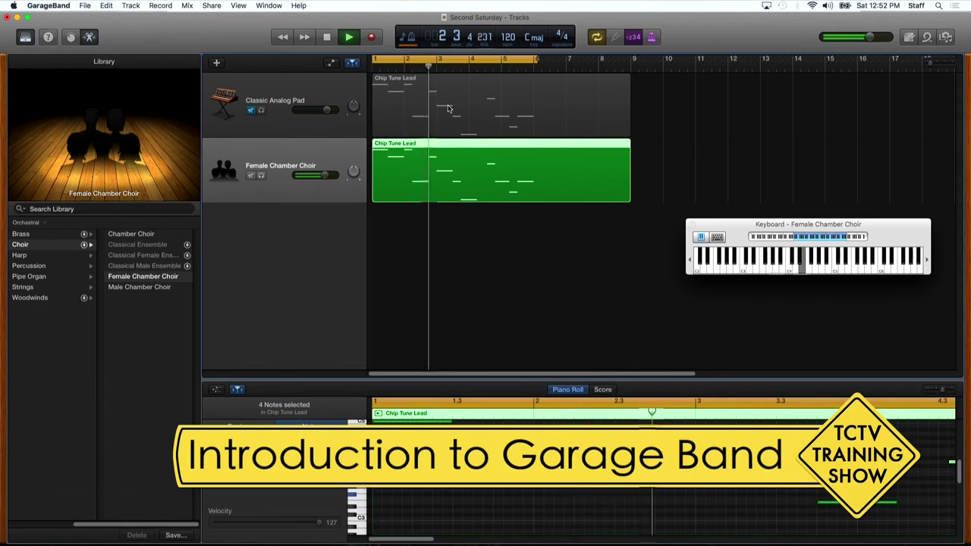
{"action": "key", "text": "space"}
{"action": "left_click", "coordinate": [251, 111]}
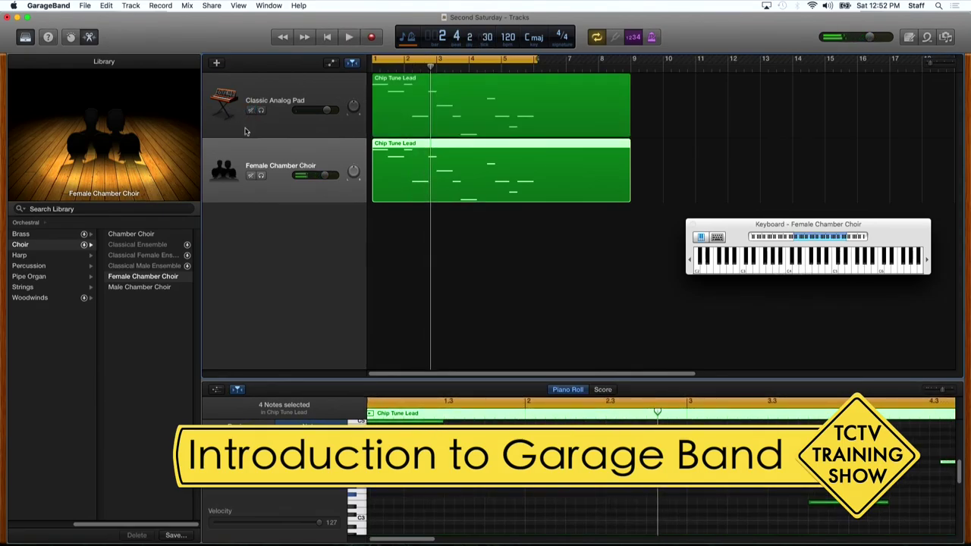
Solo the Female Chamber Choir track, play its opening from the start of the project, and turn the solo off.
{"action": "left_click", "coordinate": [261, 175]}
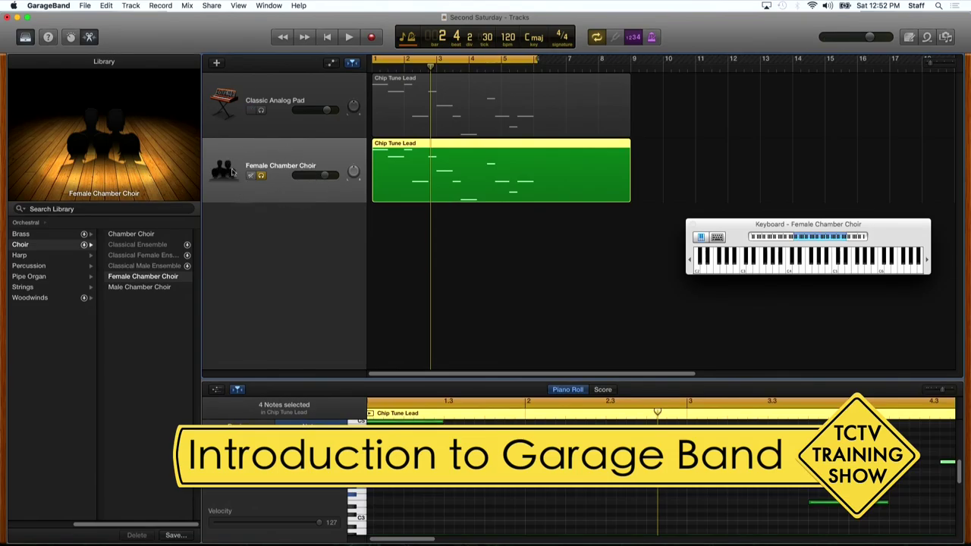
{"action": "key", "text": "Return"}
{"action": "key", "text": "space"}
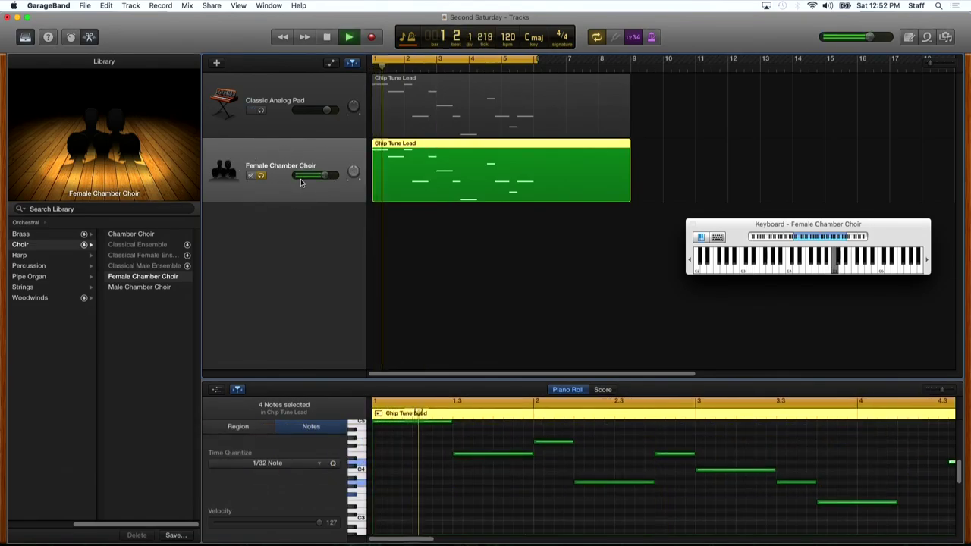
{"action": "key", "text": "space"}
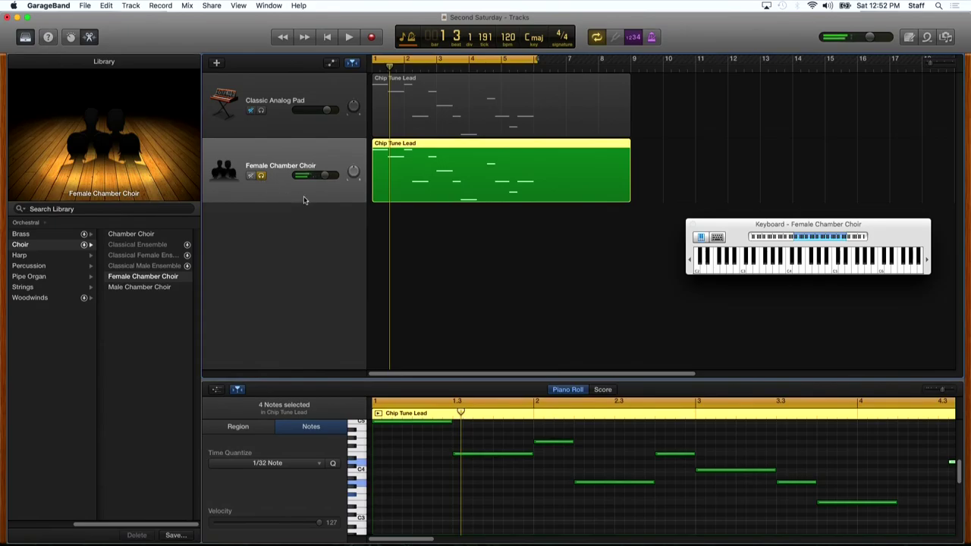
{"action": "left_click", "coordinate": [261, 176]}
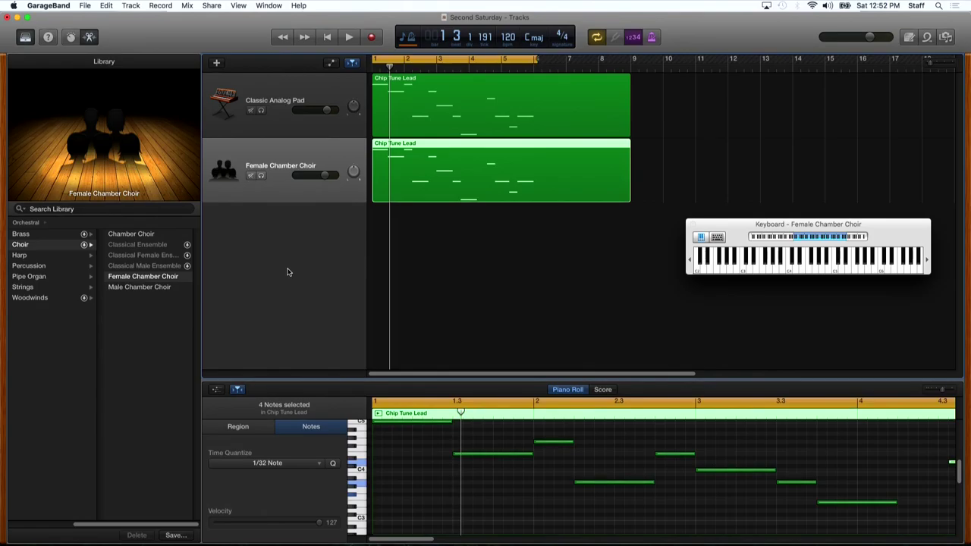
Delete the copied Chip Tune Lead region from the Female Chamber Choir track.
{"action": "left_click", "coordinate": [517, 149]}
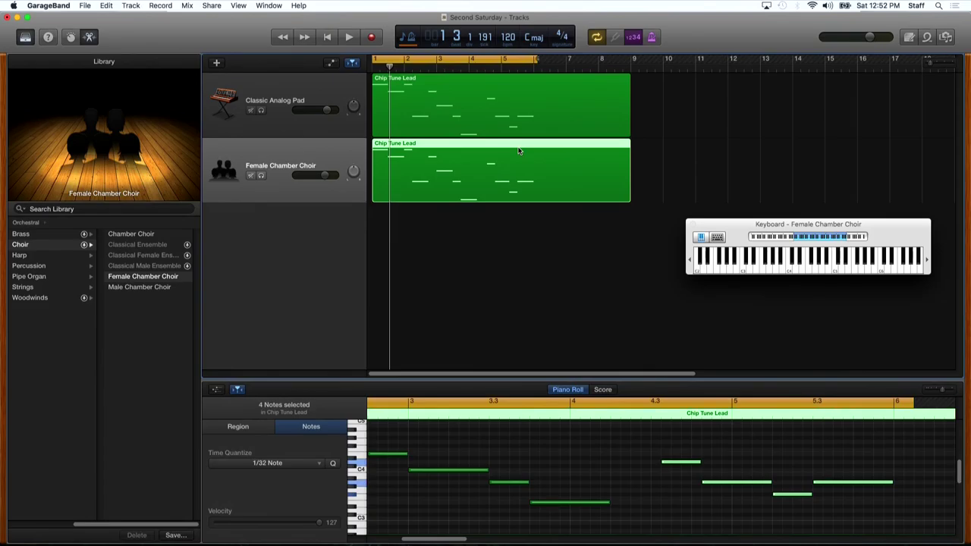
{"action": "key", "text": "Delete"}
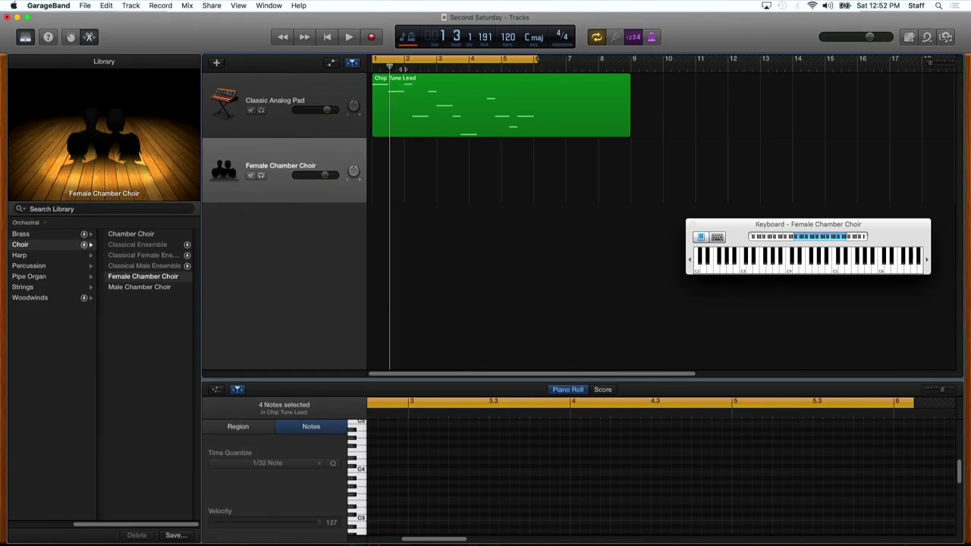
Return the playhead to bar 1 and change the second track's instrument to String Ensemble from the Orchestral strings.
{"action": "left_click_drag", "start_coordinate": [388, 68], "coordinate": [371, 67]}
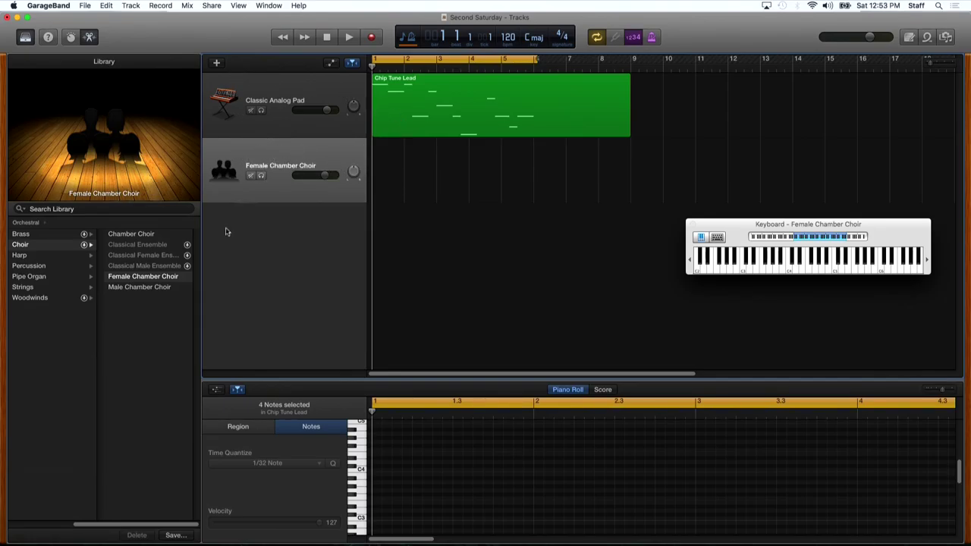
{"action": "left_click", "coordinate": [22, 288]}
{"action": "left_click", "coordinate": [125, 245]}
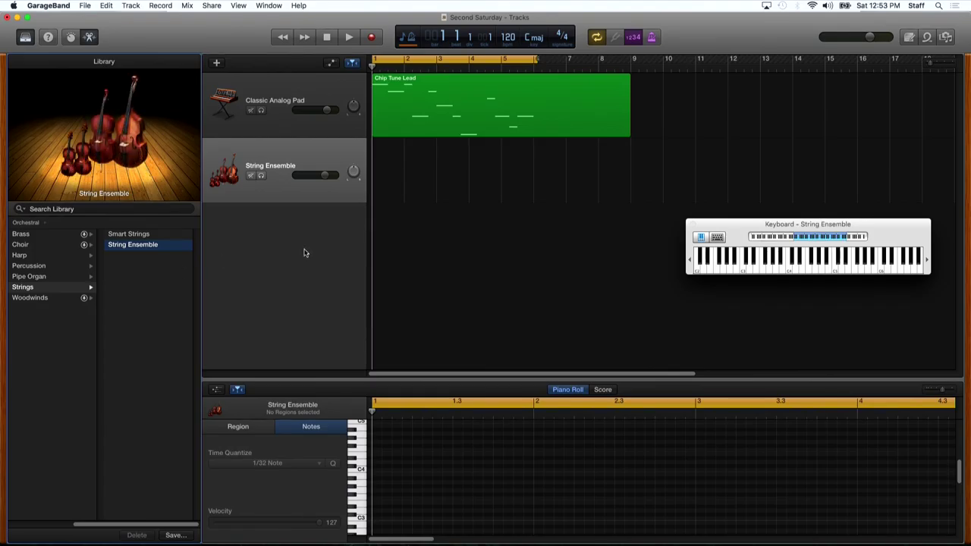
Record a short phrase from bar 1 on the String Ensemble track with the on-screen keyboard, stopping in bar 3.
{"action": "left_click", "coordinate": [372, 38]}
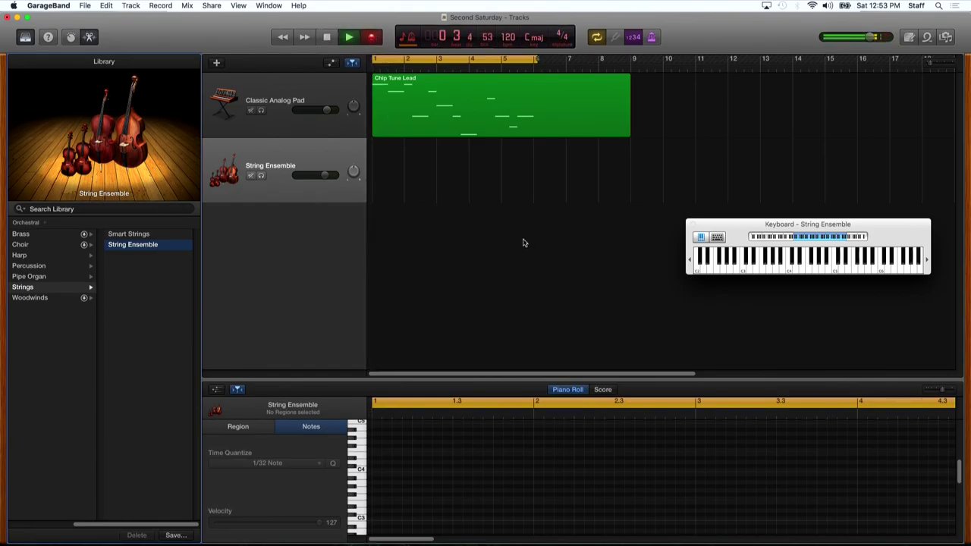
{"action": "left_click", "coordinate": [787, 268]}
{"action": "left_click", "coordinate": [786, 270]}
{"action": "left_click", "coordinate": [815, 270]}
{"action": "left_click", "coordinate": [817, 266]}
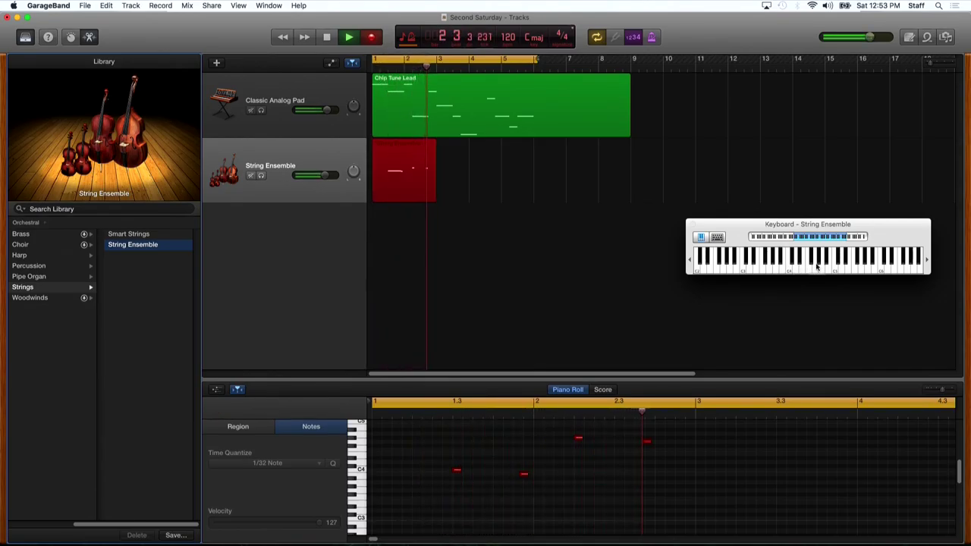
{"action": "key", "text": "space"}
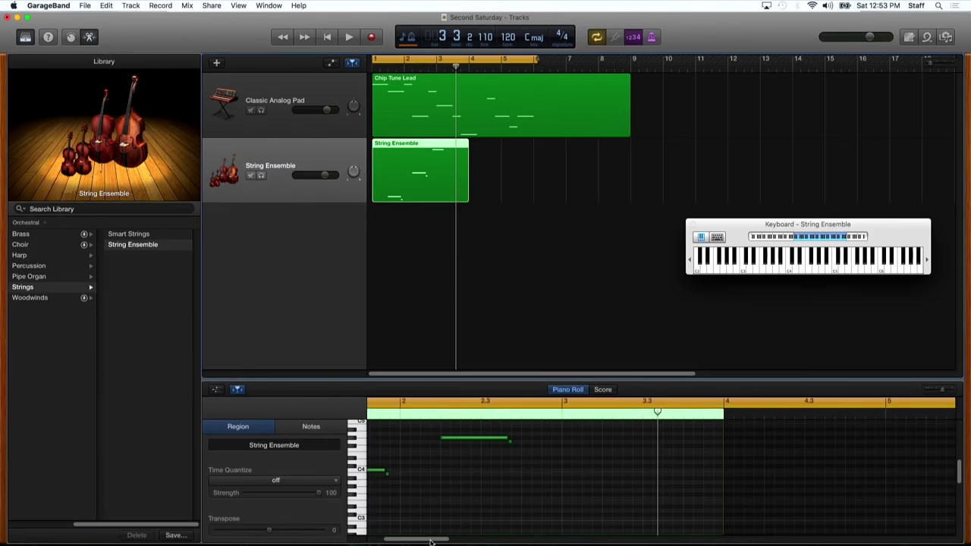
{"action": "left_click_drag", "start_coordinate": [430, 542], "coordinate": [414, 542]}
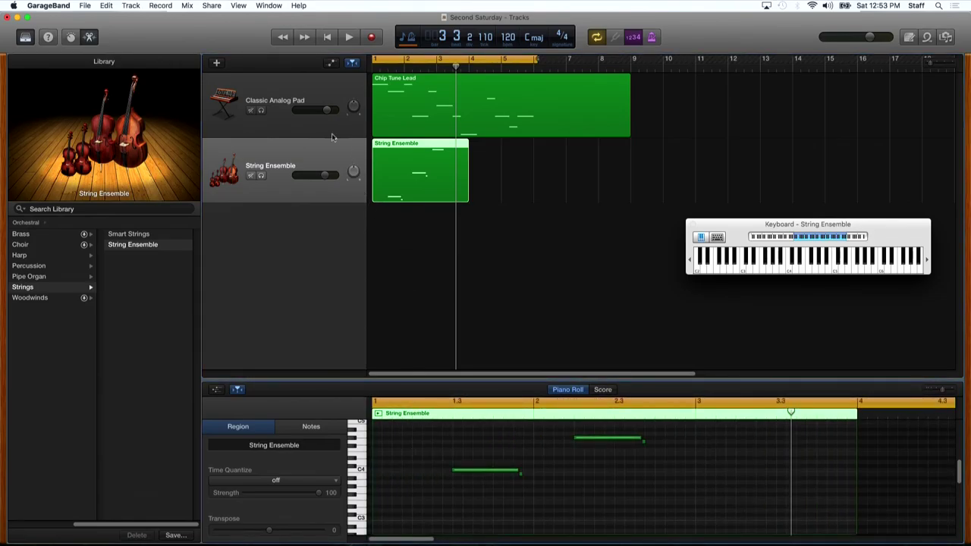
In the String Ensemble region, delete the two stray tiny notes that follow the first and second long notes.
{"action": "left_click", "coordinate": [326, 131]}
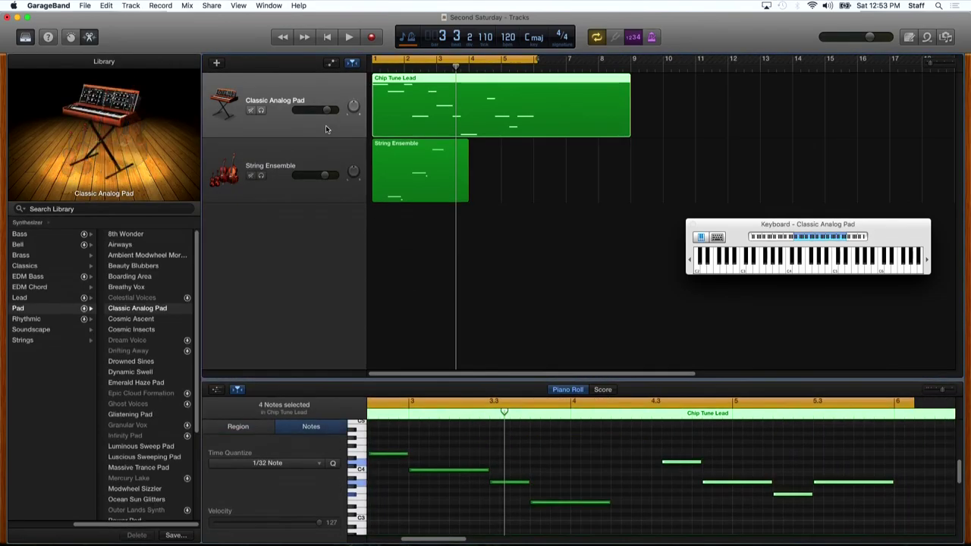
{"action": "left_click", "coordinate": [335, 199]}
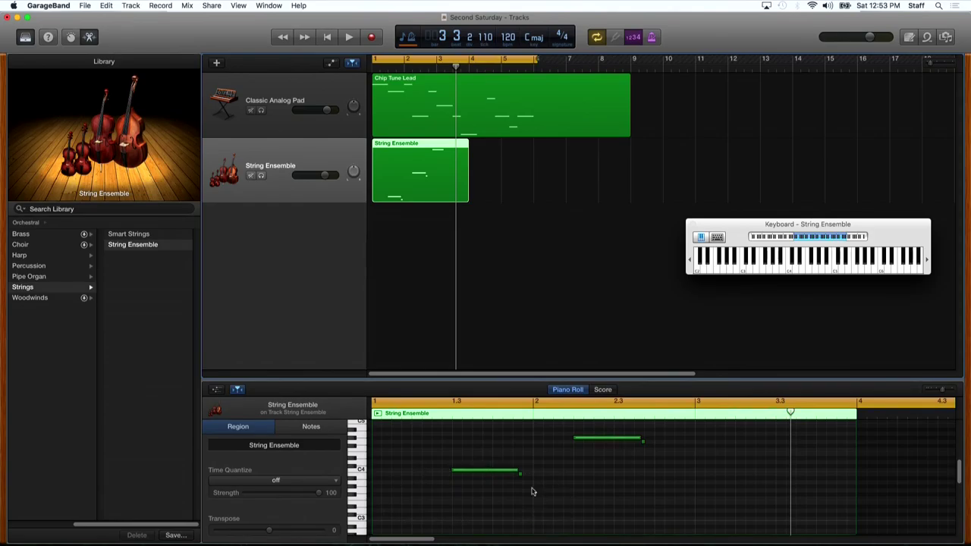
{"action": "scroll", "coordinate": [574, 503], "scroll_direction": "down", "scroll_amount": 1}
{"action": "scroll", "coordinate": [574, 504], "scroll_direction": "up", "scroll_amount": 5}
{"action": "scroll", "coordinate": [574, 506], "scroll_direction": "down", "scroll_amount": 1}
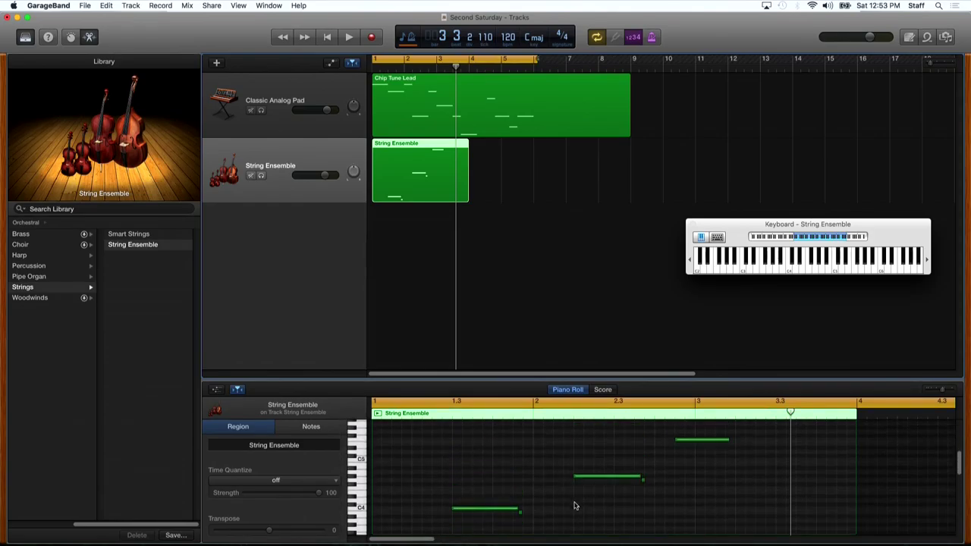
{"action": "left_click", "coordinate": [641, 478]}
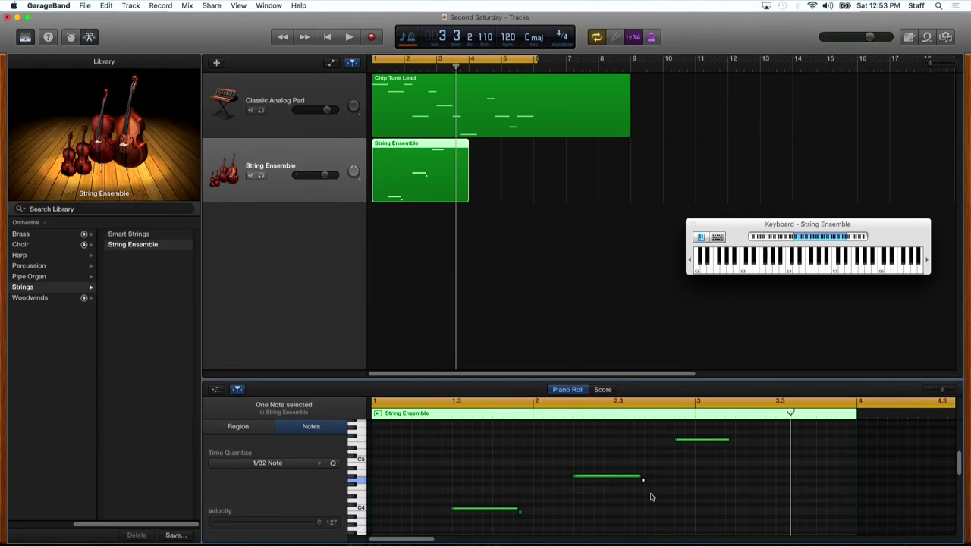
{"action": "left_click", "coordinate": [650, 497]}
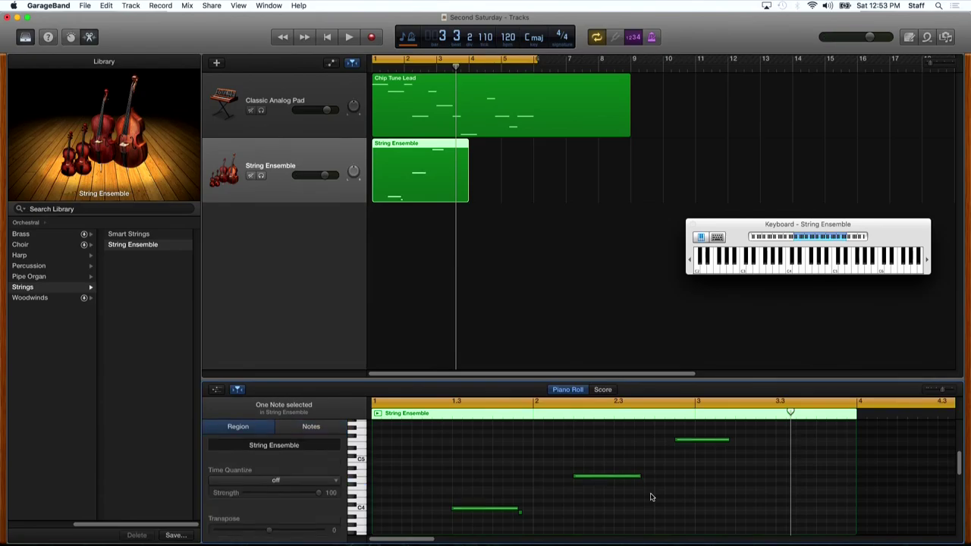
{"action": "left_click", "coordinate": [519, 510]}
{"action": "left_click", "coordinate": [557, 502]}
Move the first note slightly earlier at F4, the second up two semitones to the start of bar 2, and the third to bar 3.
{"action": "left_click_drag", "start_coordinate": [471, 508], "coordinate": [449, 495]}
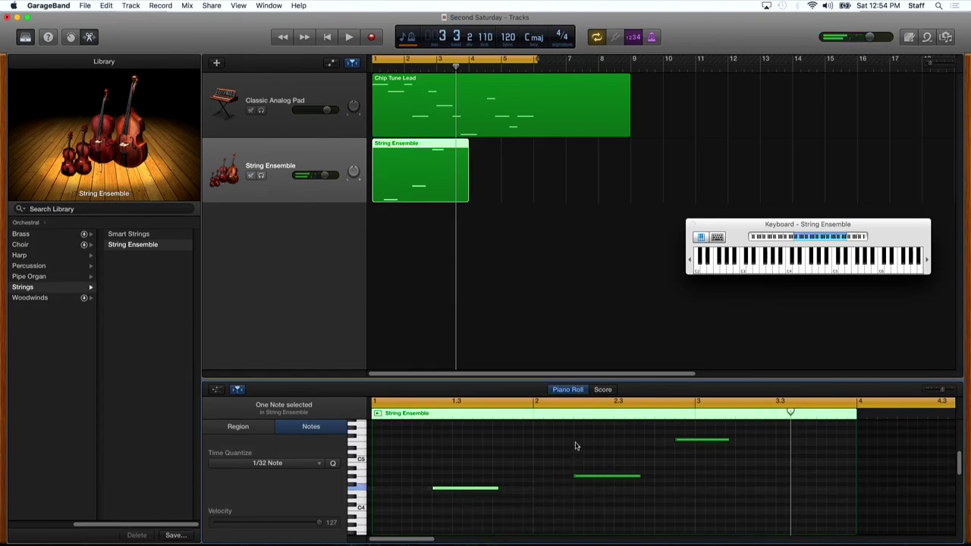
{"action": "left_click_drag", "start_coordinate": [605, 482], "coordinate": [560, 474]}
{"action": "mouse_move", "coordinate": [699, 442]}
{"action": "left_mouse_down"}
{"action": "mouse_move", "coordinate": [718, 438]}
{"action": "mouse_move", "coordinate": [710, 442]}
{"action": "left_mouse_up"}
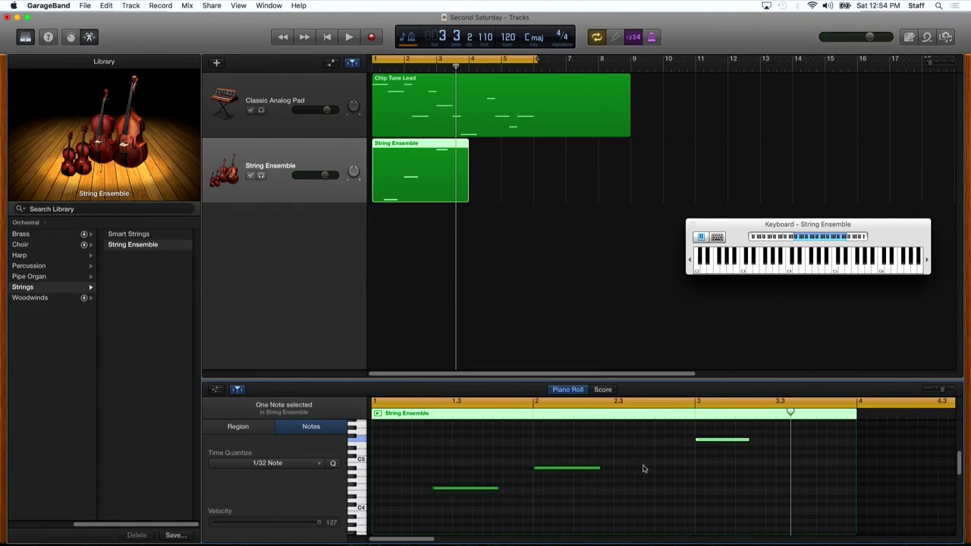
Select all three String Ensemble notes and set their time quantize to 1/16 Note.
{"action": "left_click_drag", "start_coordinate": [413, 509], "coordinate": [792, 425]}
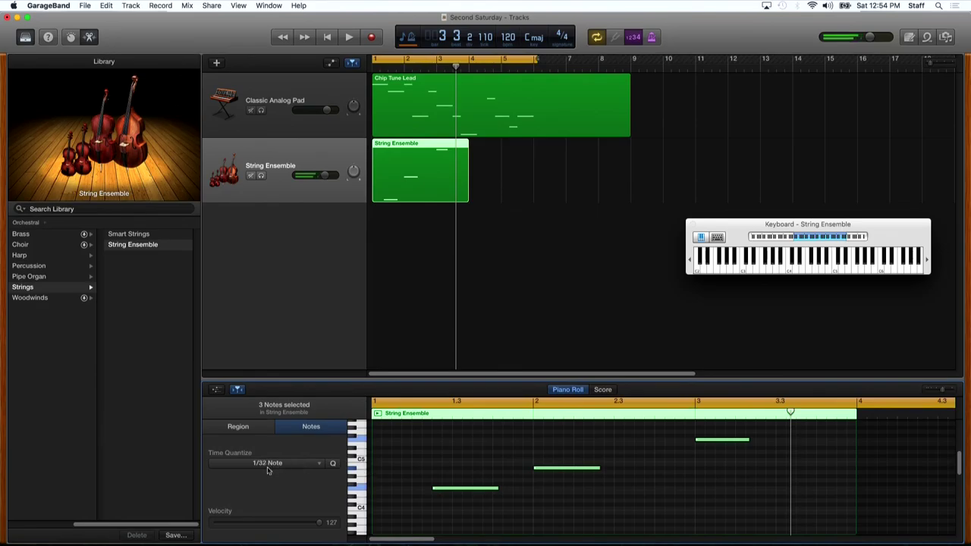
{"action": "left_click", "coordinate": [320, 465]}
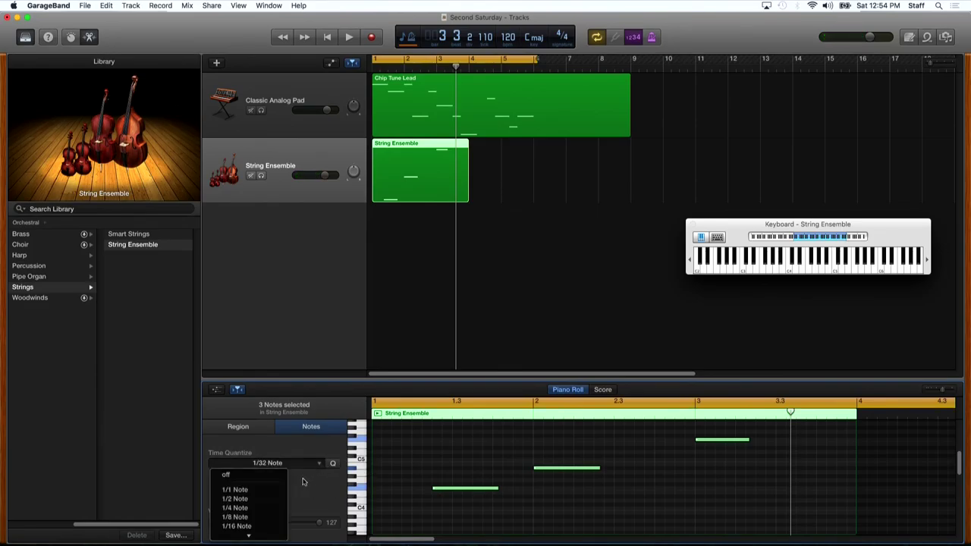
{"action": "left_click", "coordinate": [254, 526]}
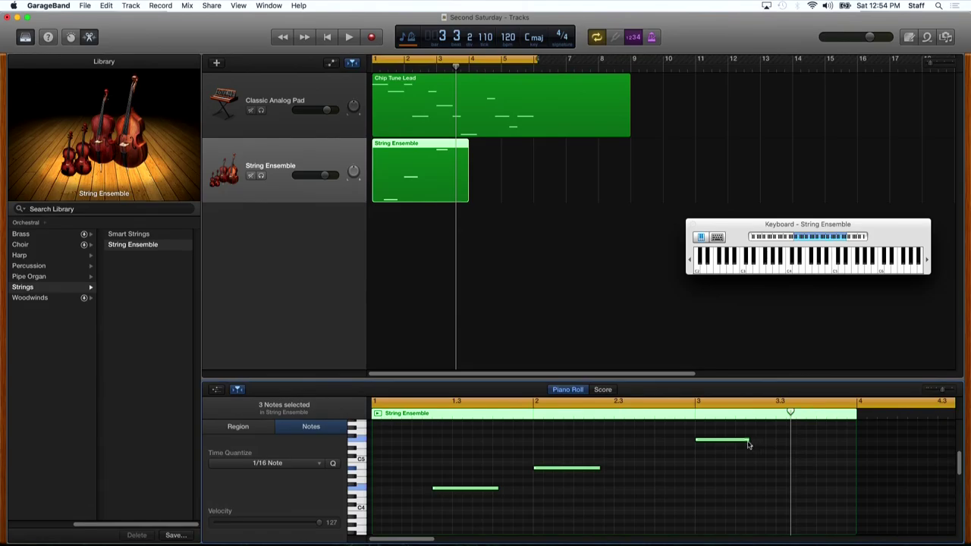
Lengthen the second and third notes to about two beats and shorten the first to about one and a half beats.
{"action": "left_click_drag", "start_coordinate": [748, 439], "coordinate": [760, 440]}
{"action": "left_click", "coordinate": [517, 491]}
{"action": "left_click_drag", "start_coordinate": [510, 488], "coordinate": [492, 488]}
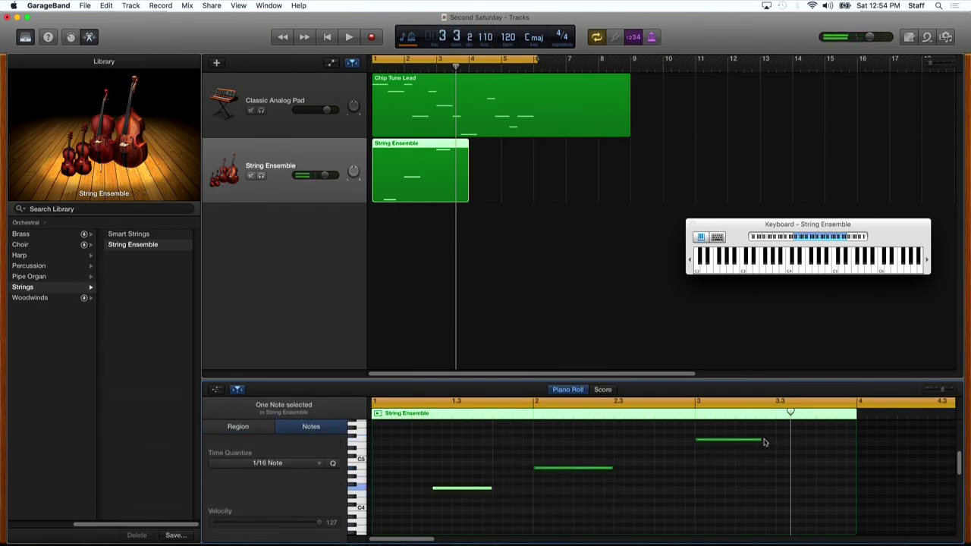
{"action": "left_click_drag", "start_coordinate": [759, 438], "coordinate": [774, 439]}
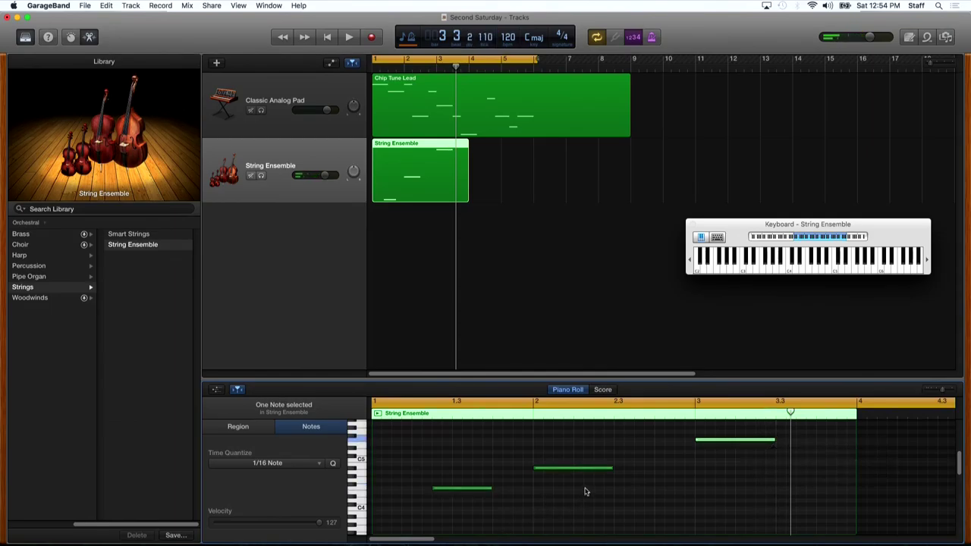
Play the opening with both tracks, lower the third String Ensemble note to C5, and play it again briefly.
{"action": "key", "text": "space"}
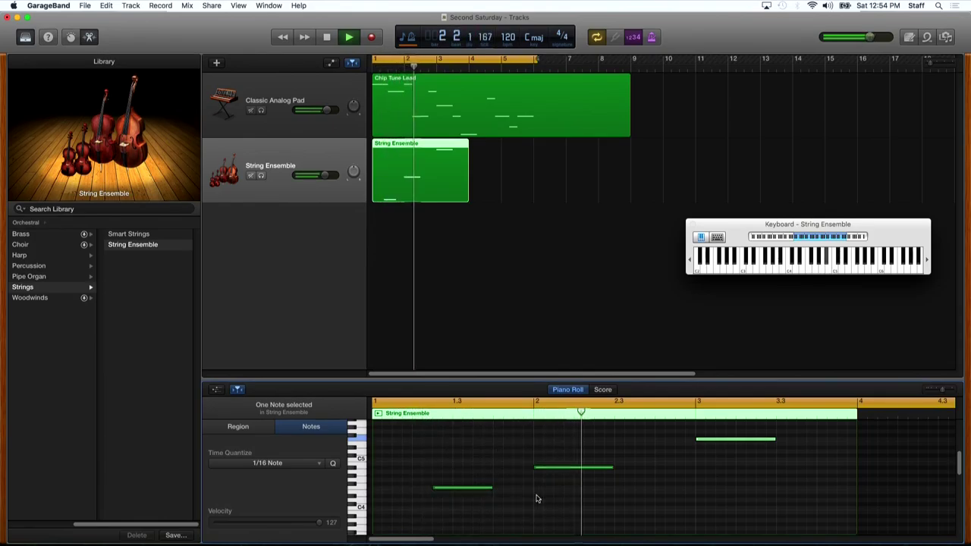
{"action": "key", "text": "space"}
{"action": "left_click_drag", "start_coordinate": [621, 441], "coordinate": [619, 463]}
{"action": "key", "text": "space"}
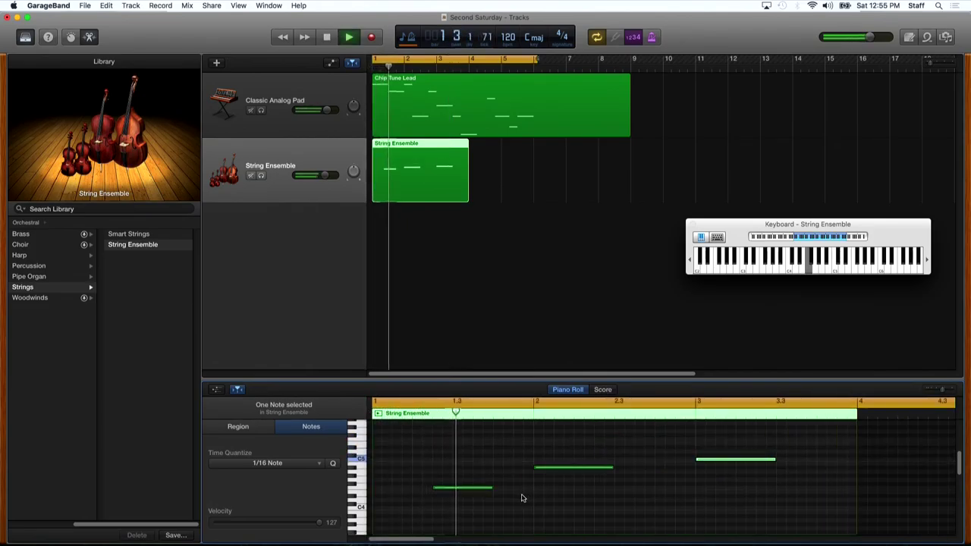
{"action": "key", "text": "space"}
Raise the first String Ensemble note to G4 and play the result.
{"action": "left_click", "coordinate": [457, 489]}
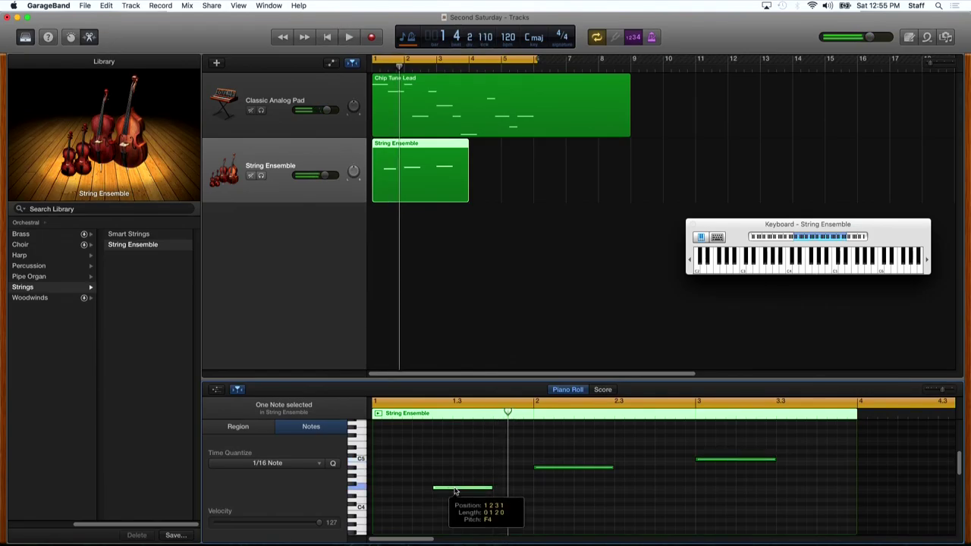
{"action": "key", "text": "alt+Up"}
{"action": "key", "text": "alt+Up"}
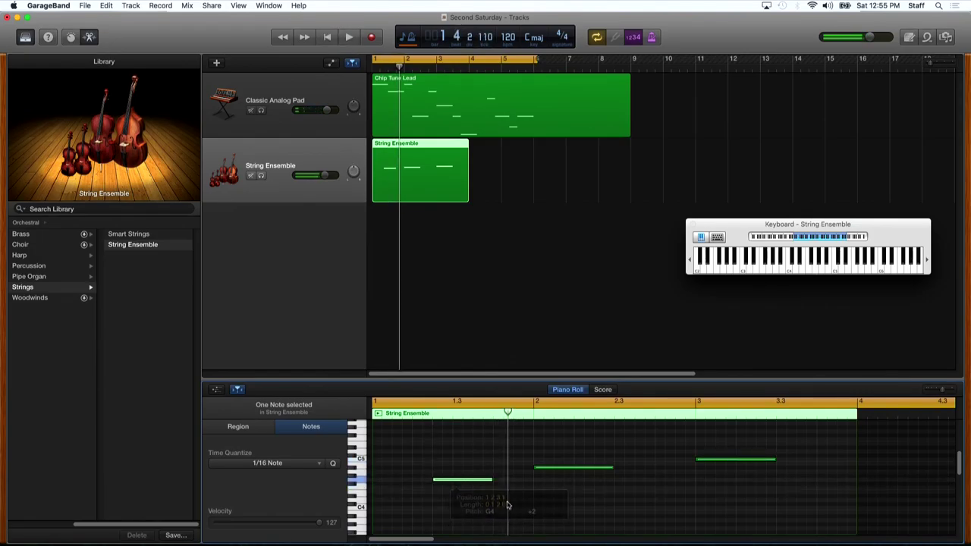
{"action": "key", "text": "space"}
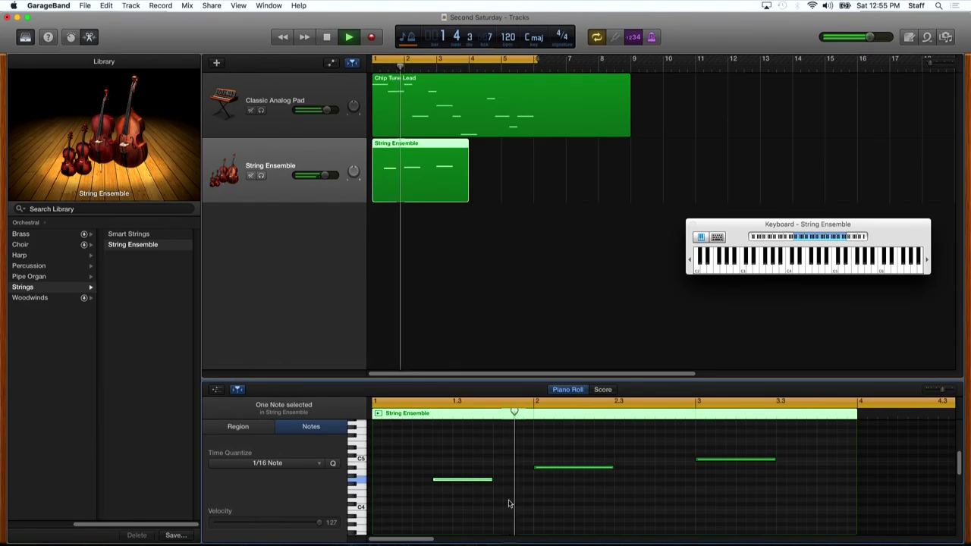
{"action": "key", "text": "space"}
Lower the second String Ensemble note by one semitone and play the phrase into bar 3.
{"action": "left_click_drag", "start_coordinate": [557, 468], "coordinate": [557, 471]}
{"action": "key", "text": "space"}
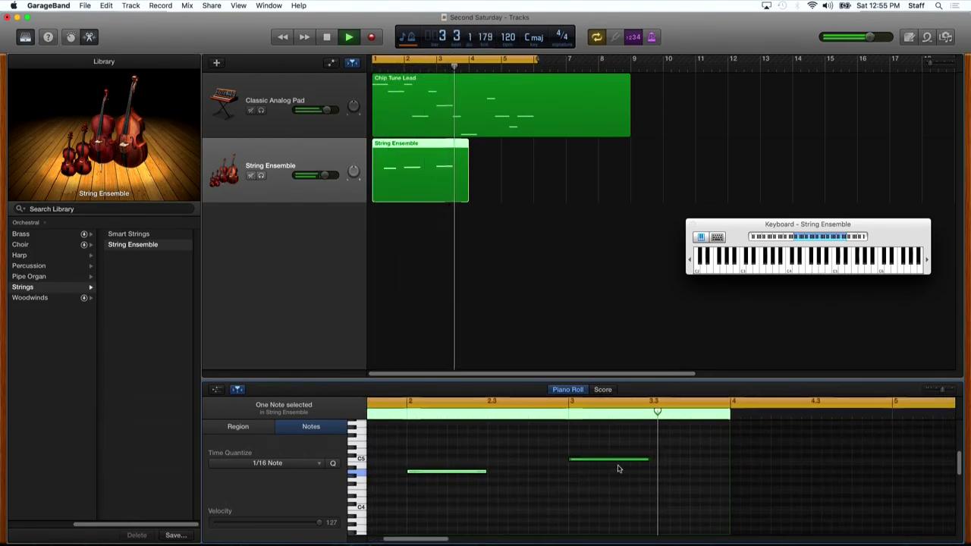
{"action": "key", "text": "space"}
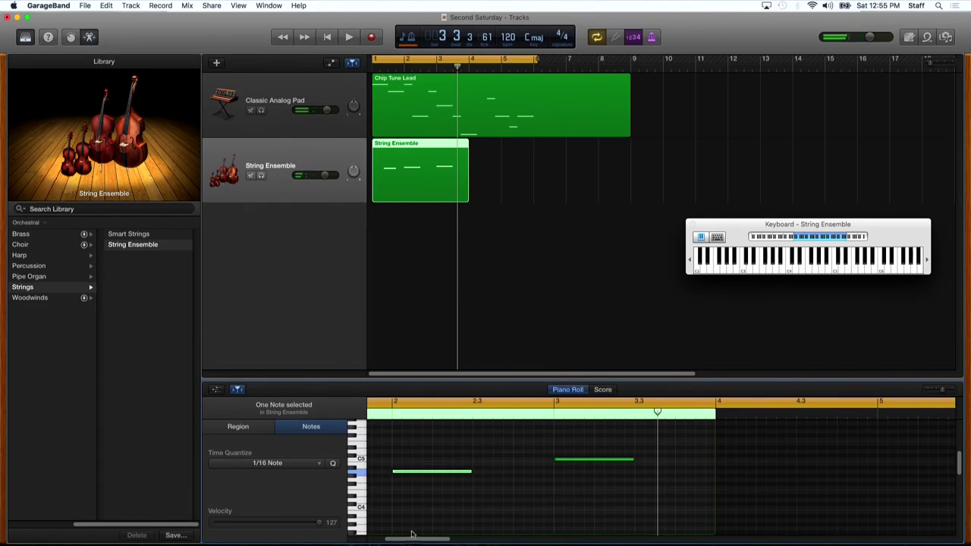
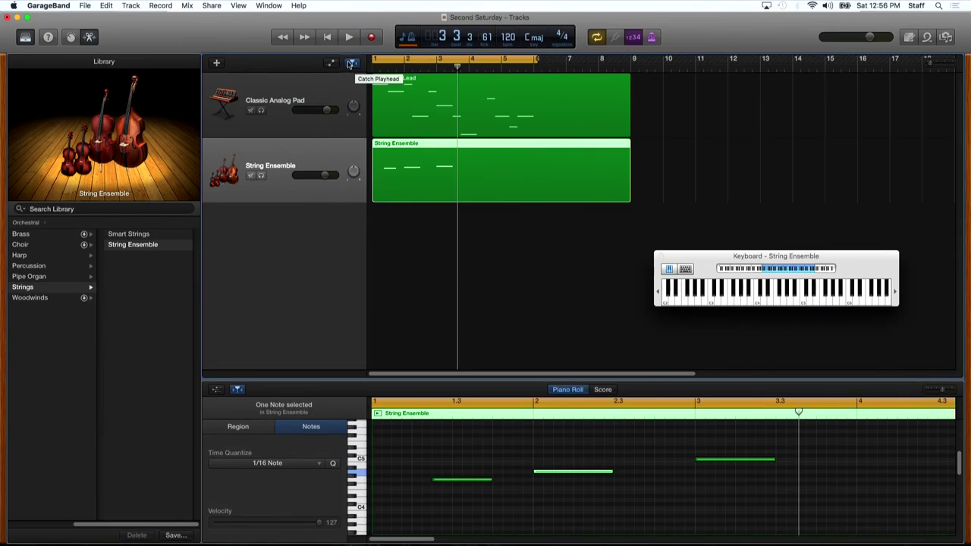
Turn off Catch Playhead, move the playhead back to beat 4 of bar 2, and turn Catch Playhead on again.
{"action": "left_click", "coordinate": [352, 64]}
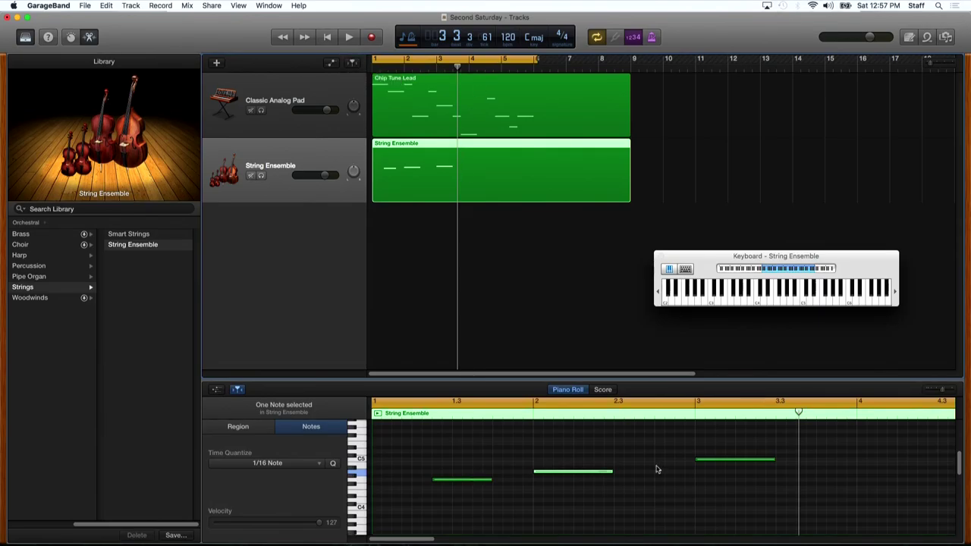
{"action": "mouse_move", "coordinate": [798, 412]}
{"action": "left_mouse_down"}
{"action": "mouse_move", "coordinate": [681, 412]}
{"action": "mouse_move", "coordinate": [691, 412]}
{"action": "left_mouse_up"}
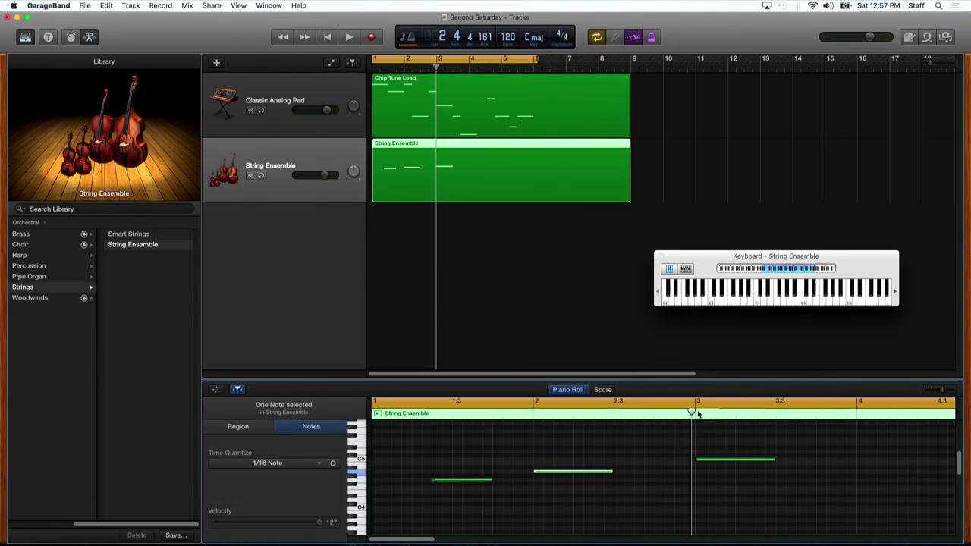
{"action": "left_click_drag", "start_coordinate": [691, 411], "coordinate": [668, 412]}
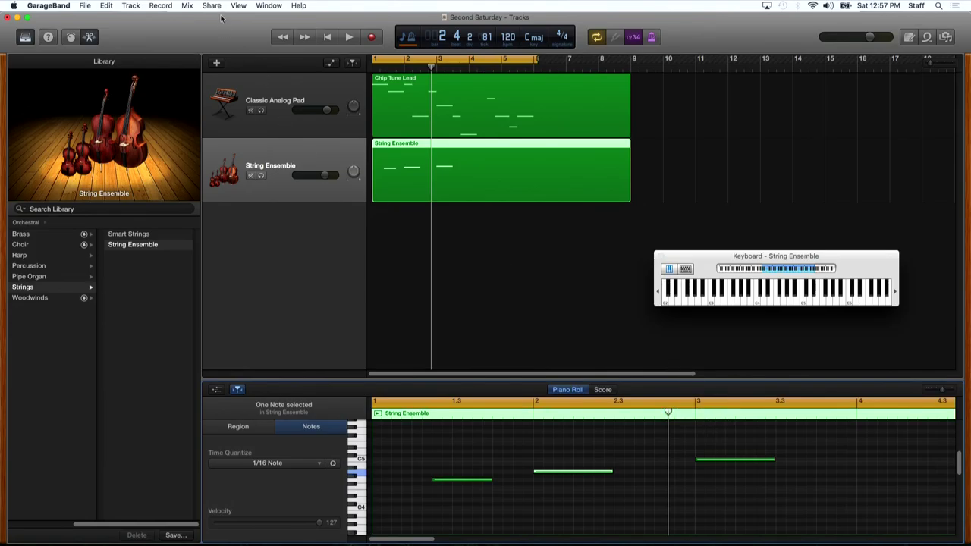
{"action": "left_click", "coordinate": [351, 65]}
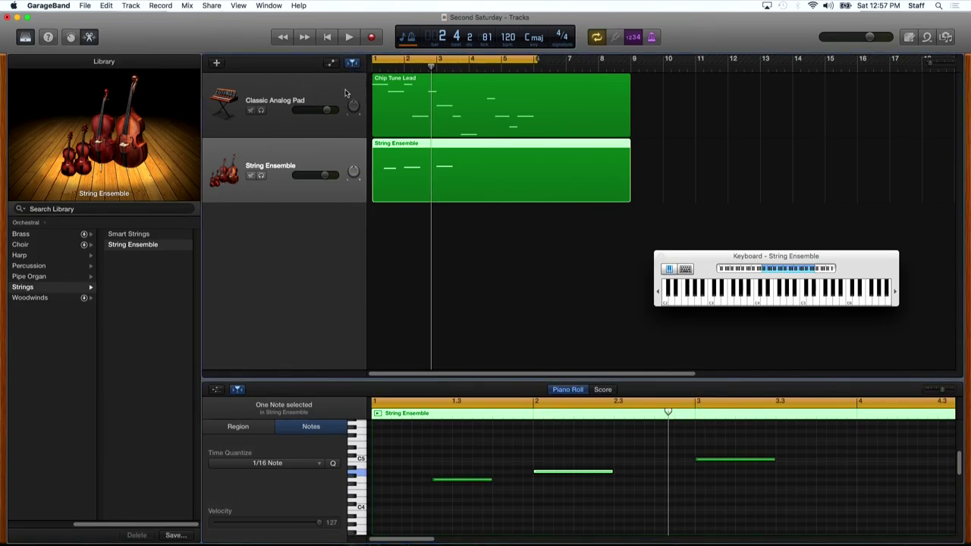
Show track automation and choose Volume as the automation parameter of the String Ensemble track.
{"action": "left_click", "coordinate": [331, 63]}
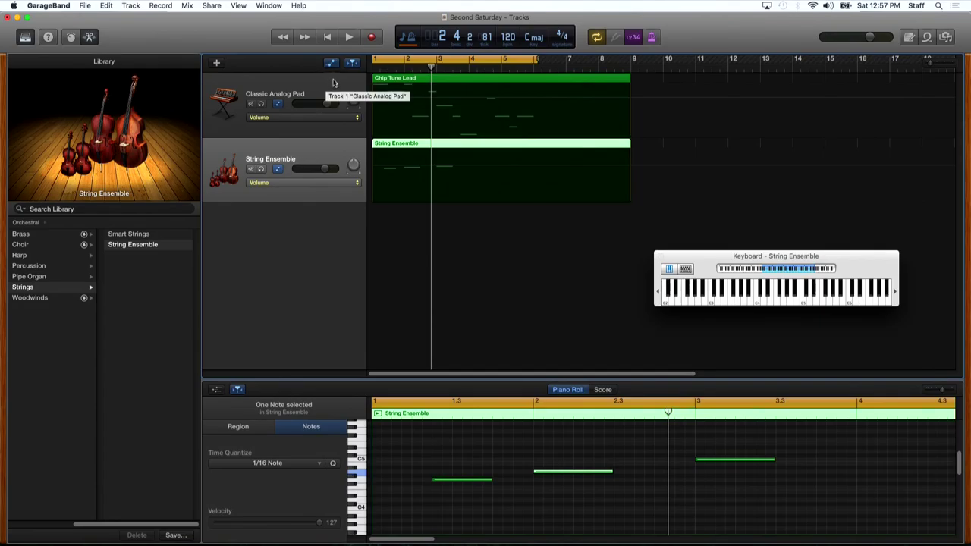
{"action": "left_click", "coordinate": [300, 113]}
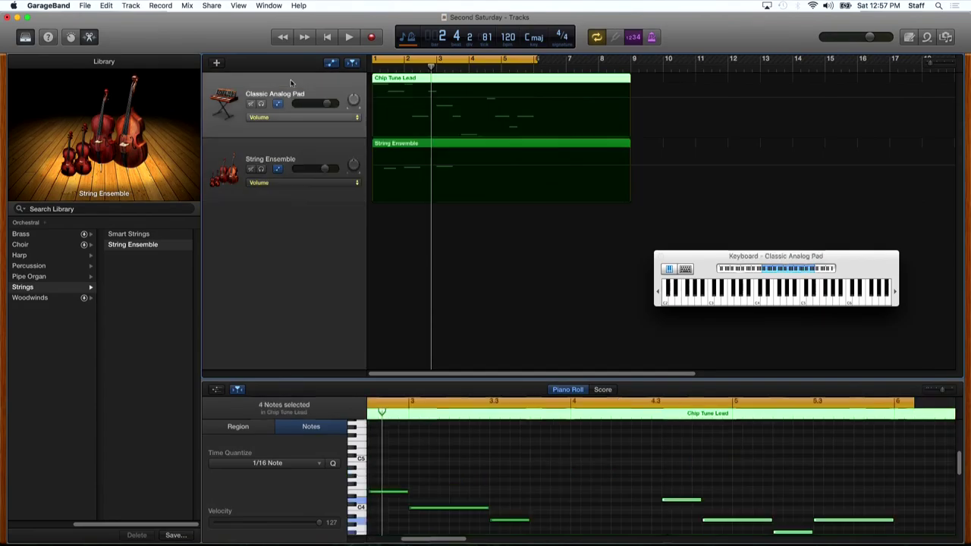
{"action": "left_click", "coordinate": [297, 146]}
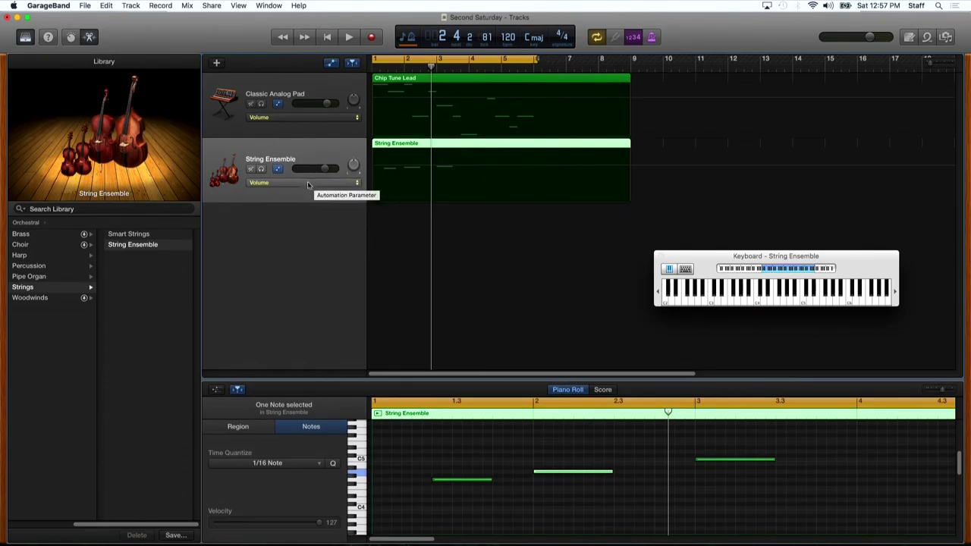
{"action": "left_click", "coordinate": [356, 185]}
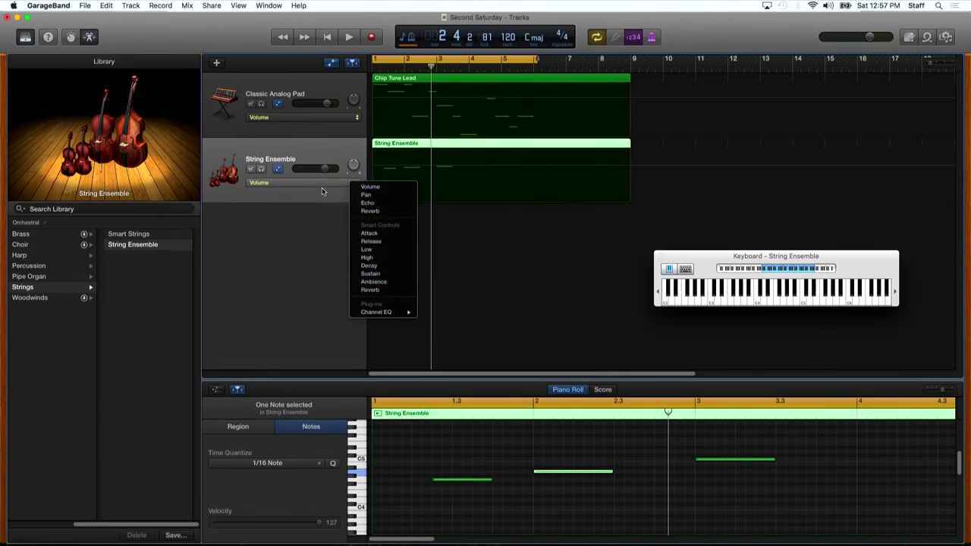
{"action": "left_click", "coordinate": [386, 188]}
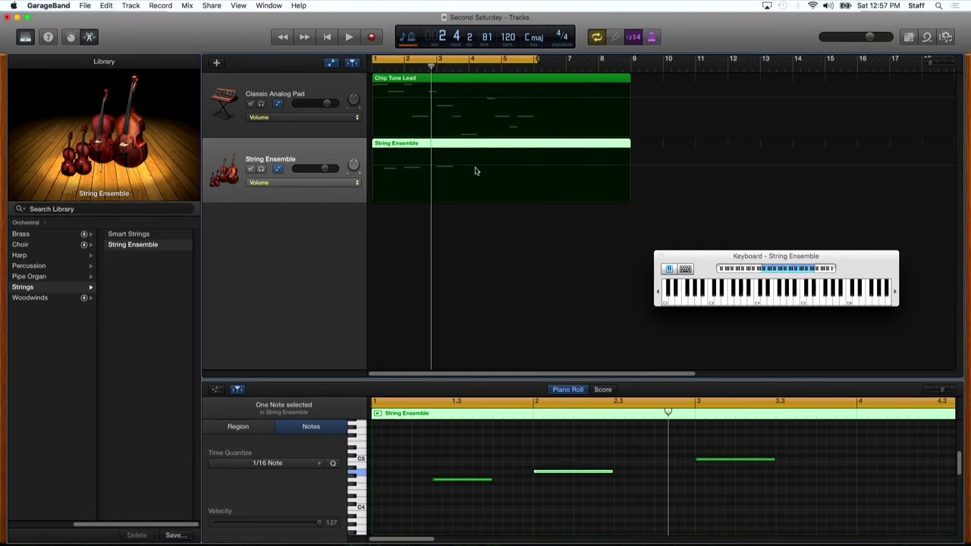
Add volume automation points along the String Ensemble track between bars 2 and 7, and shape a volume dip around bars 2 to 3.
{"action": "key", "text": "a"}
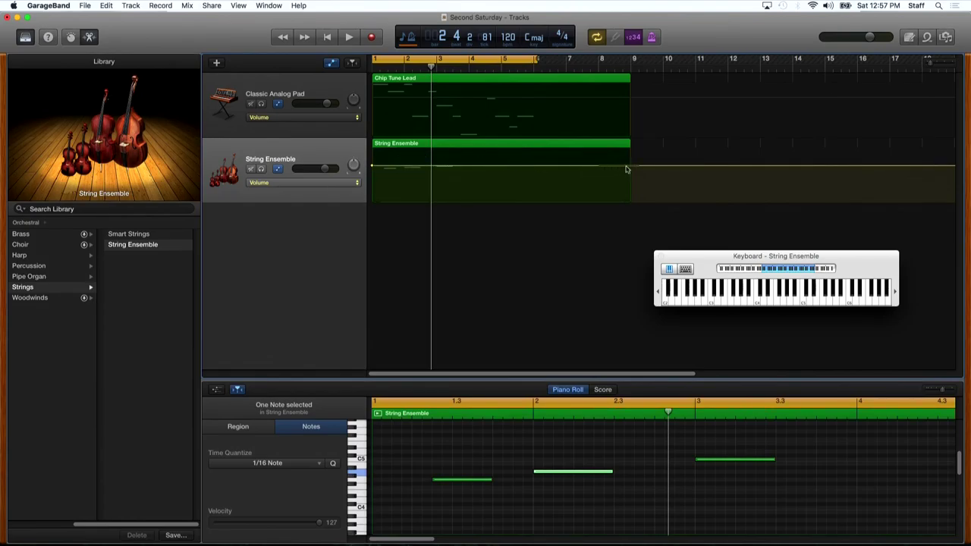
{"action": "left_click", "coordinate": [421, 166]}
{"action": "left_click", "coordinate": [459, 167]}
{"action": "left_click", "coordinate": [499, 165]}
{"action": "left_click", "coordinate": [553, 166]}
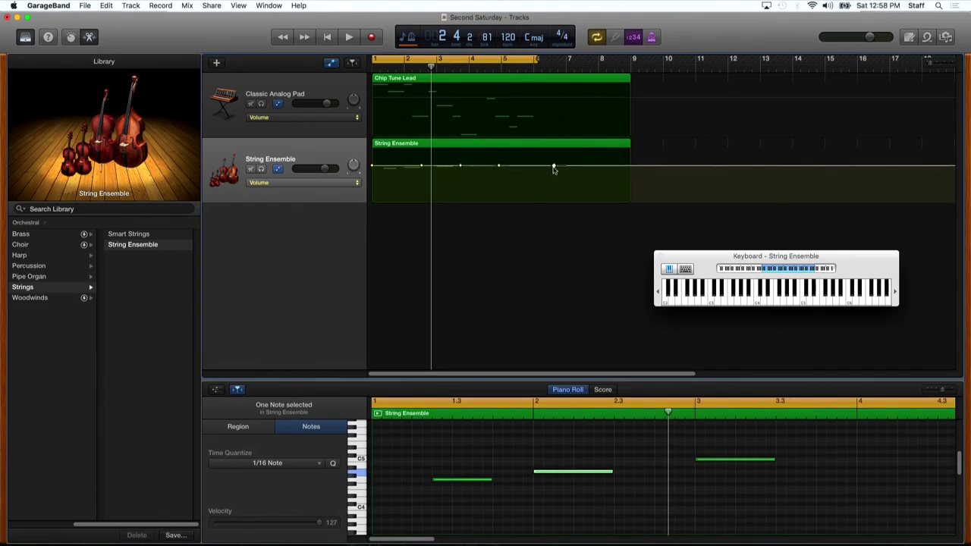
{"action": "left_click_drag", "start_coordinate": [423, 167], "coordinate": [441, 186]}
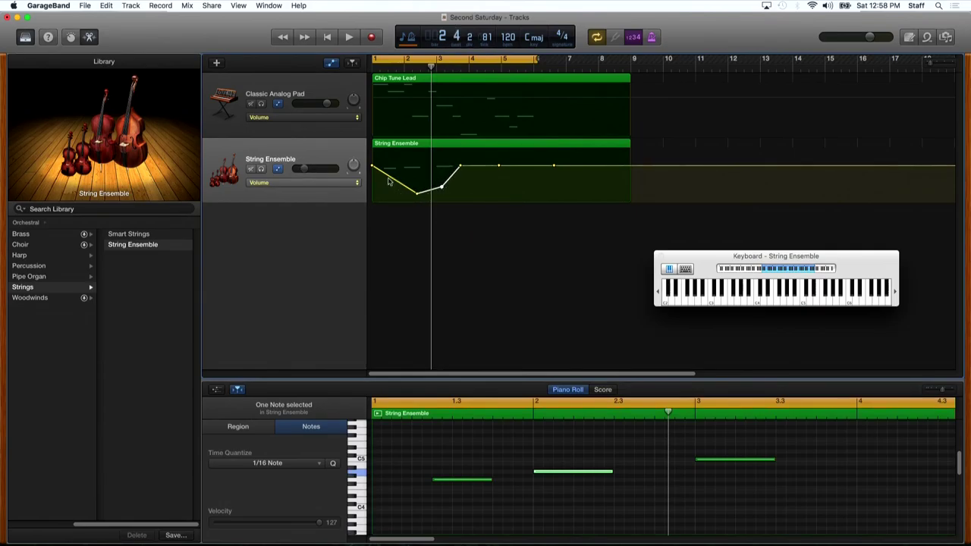
Solo the Classic Analog Pad track, turn its solo off, and solo the String Ensemble track instead.
{"action": "left_click", "coordinate": [261, 104]}
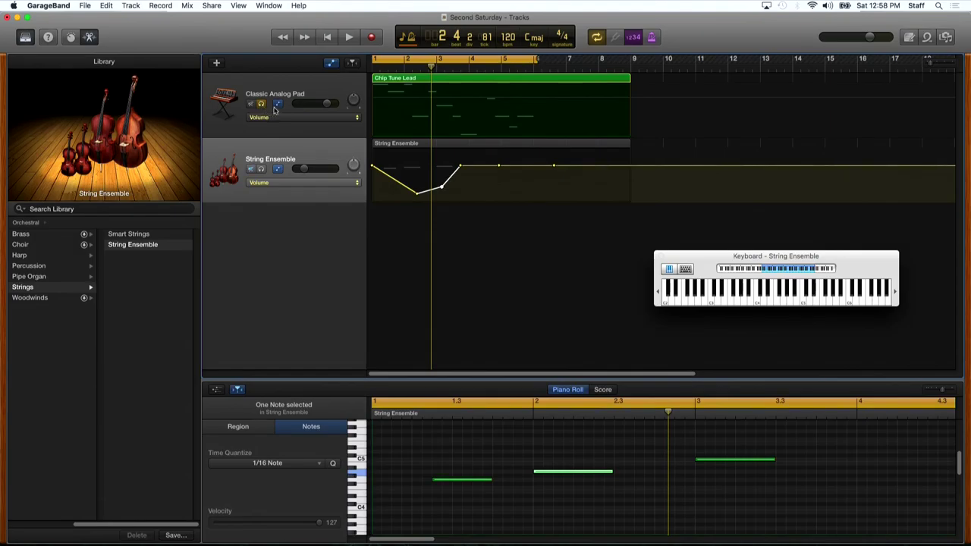
{"action": "left_click", "coordinate": [261, 104]}
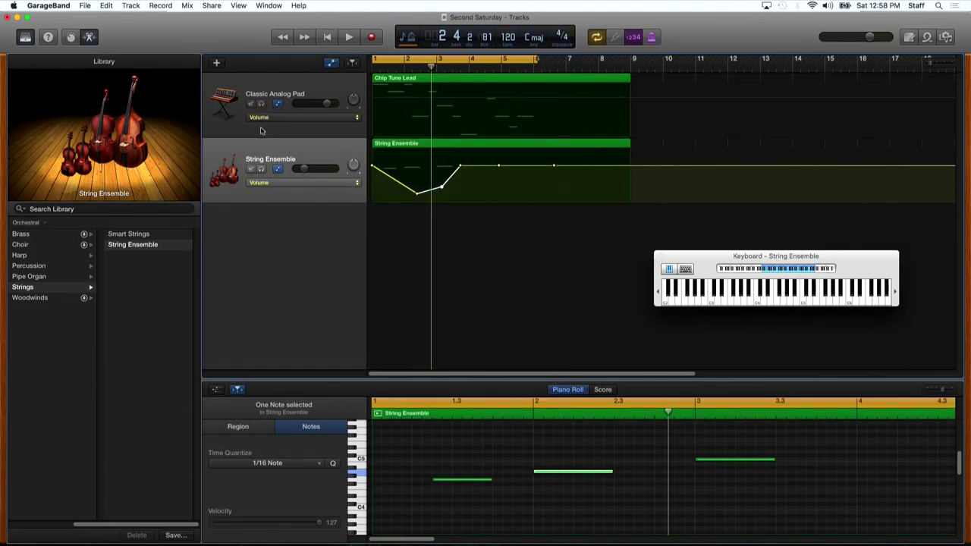
{"action": "left_click", "coordinate": [261, 169]}
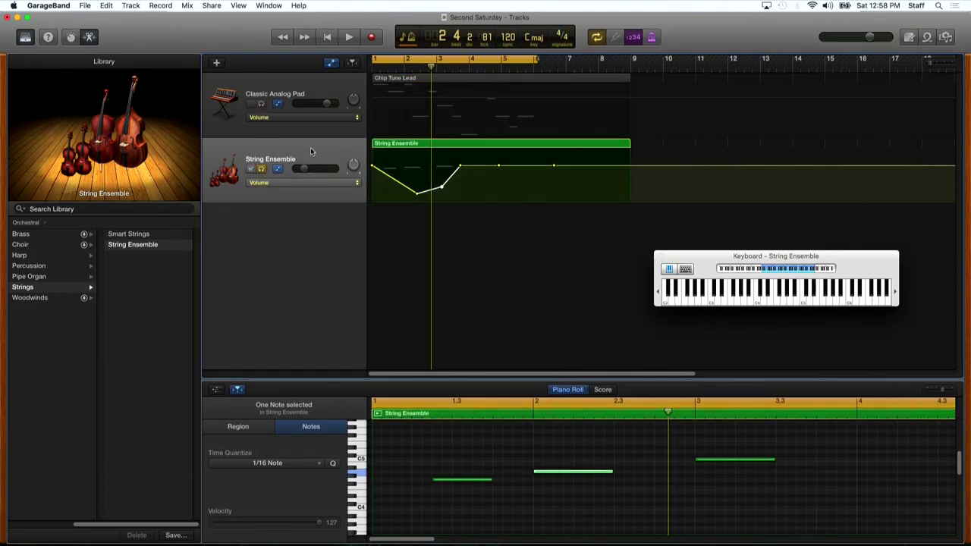
Play back the String Ensemble track's volume dip, and level its automation points in line with the rest of the volume curve.
{"action": "key", "text": "space"}
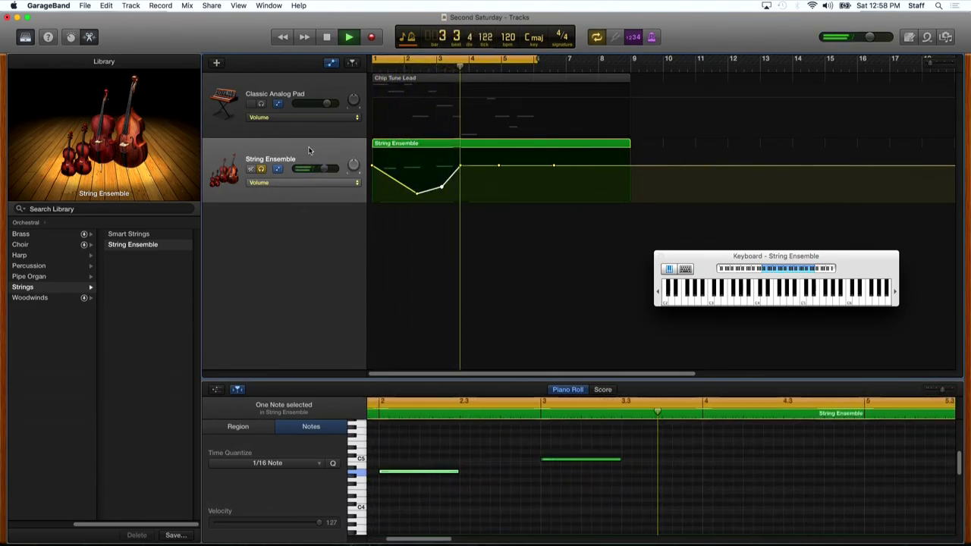
{"action": "key", "text": "space"}
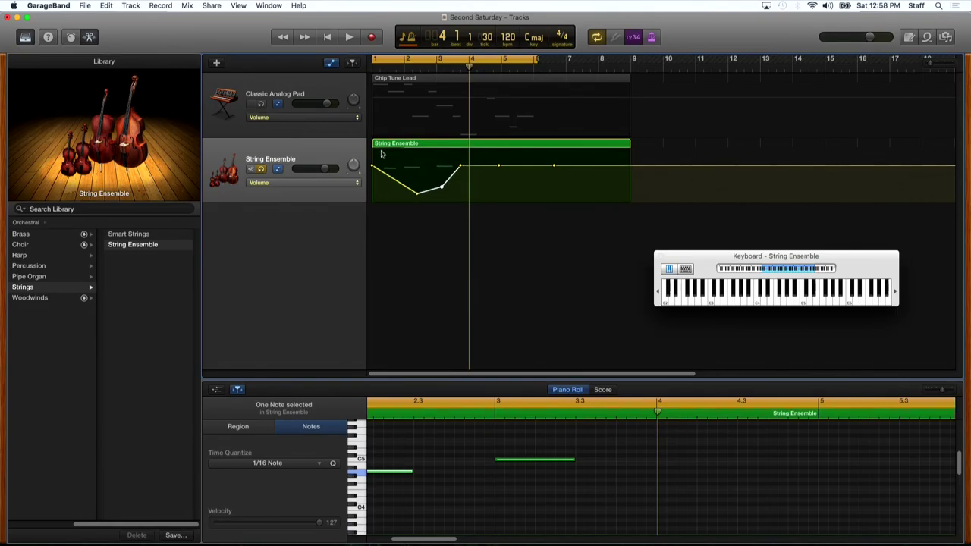
{"action": "left_click_drag", "start_coordinate": [442, 191], "coordinate": [416, 166]}
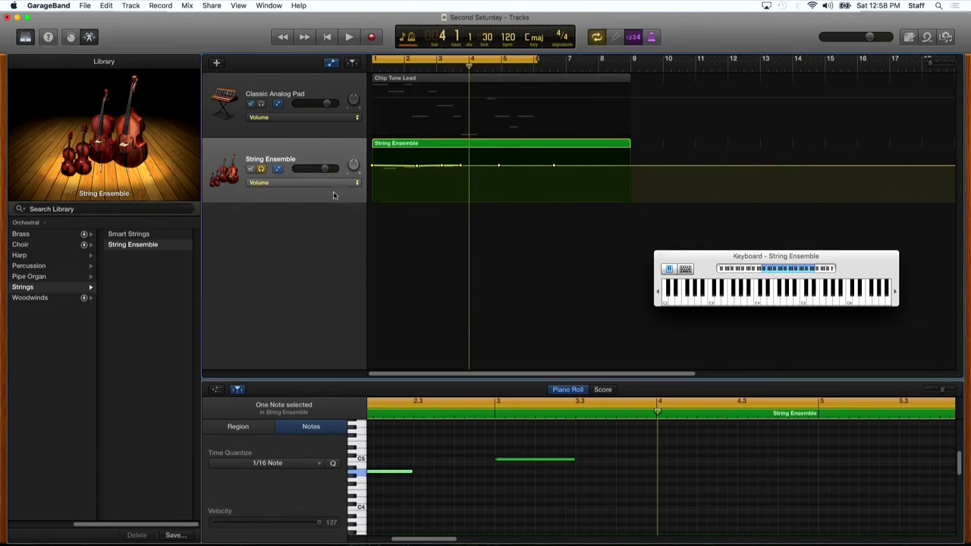
Switch the String Ensemble track's automation to Echo, add points between bars 2 and 5, and raise the point after bar 2 to a peak.
{"action": "left_click", "coordinate": [357, 184]}
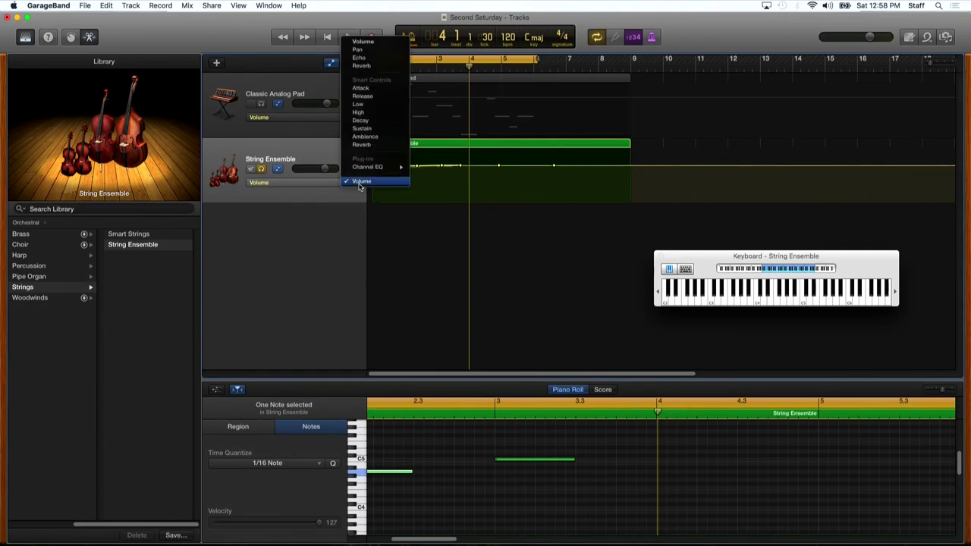
{"action": "left_click", "coordinate": [374, 58]}
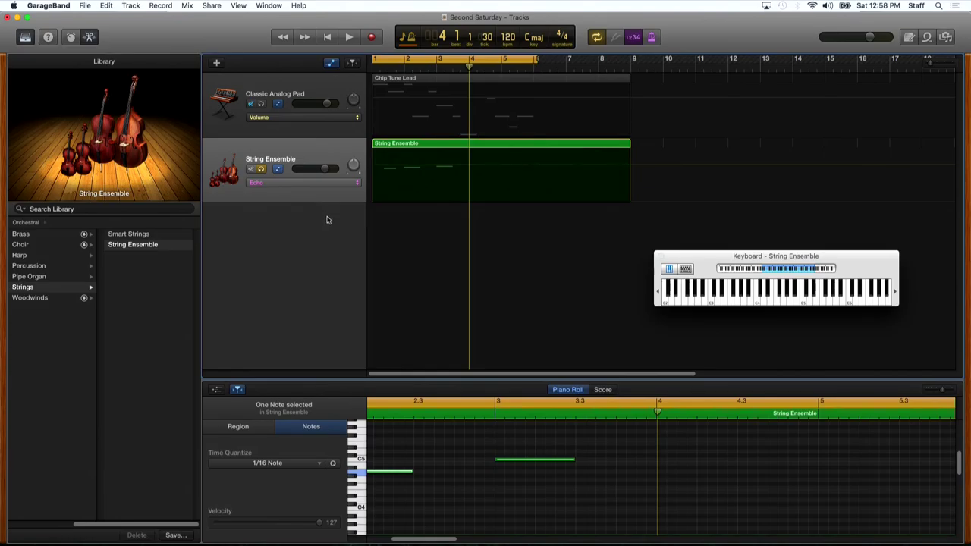
{"action": "left_click", "coordinate": [415, 203]}
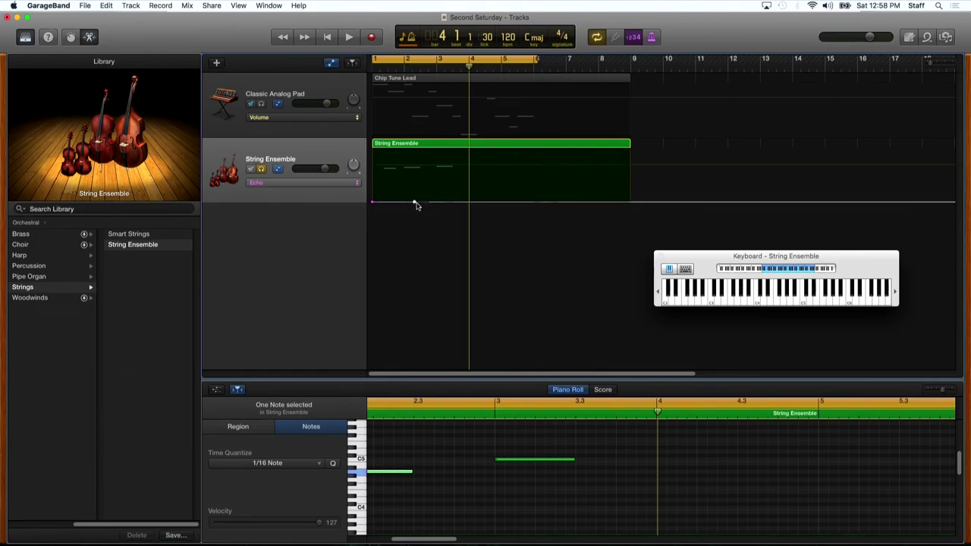
{"action": "left_click", "coordinate": [451, 202]}
{"action": "left_click", "coordinate": [496, 202]}
{"action": "left_click_drag", "start_coordinate": [414, 203], "coordinate": [415, 152]}
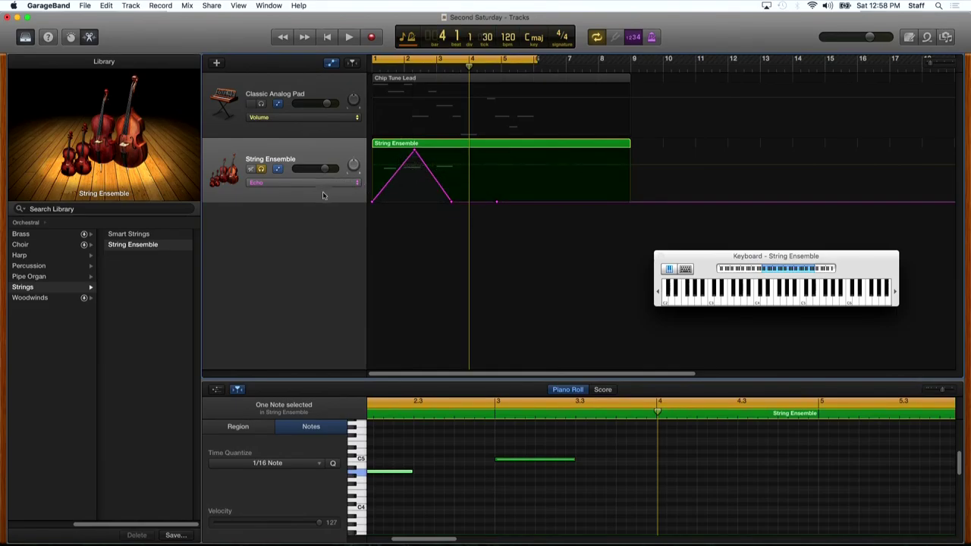
Audition the Echo automation, move the point after the peak up to around bar 4, and play the passage again from the start.
{"action": "key", "text": "space"}
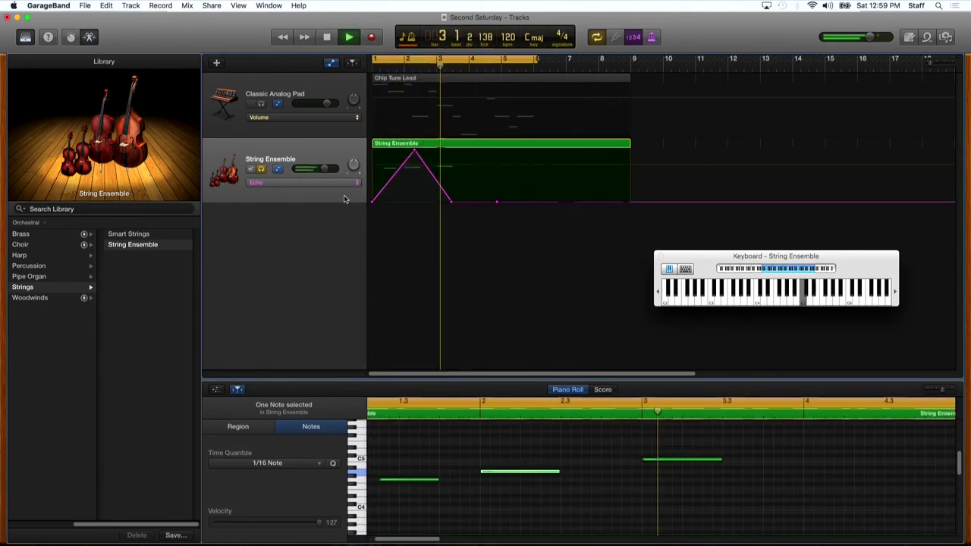
{"action": "key", "text": "space"}
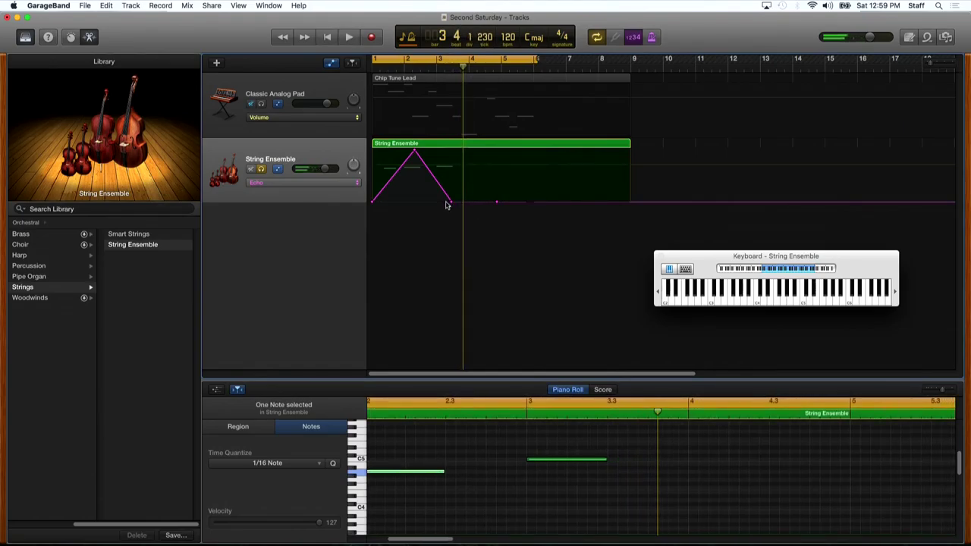
{"action": "left_click_drag", "start_coordinate": [451, 202], "coordinate": [474, 166]}
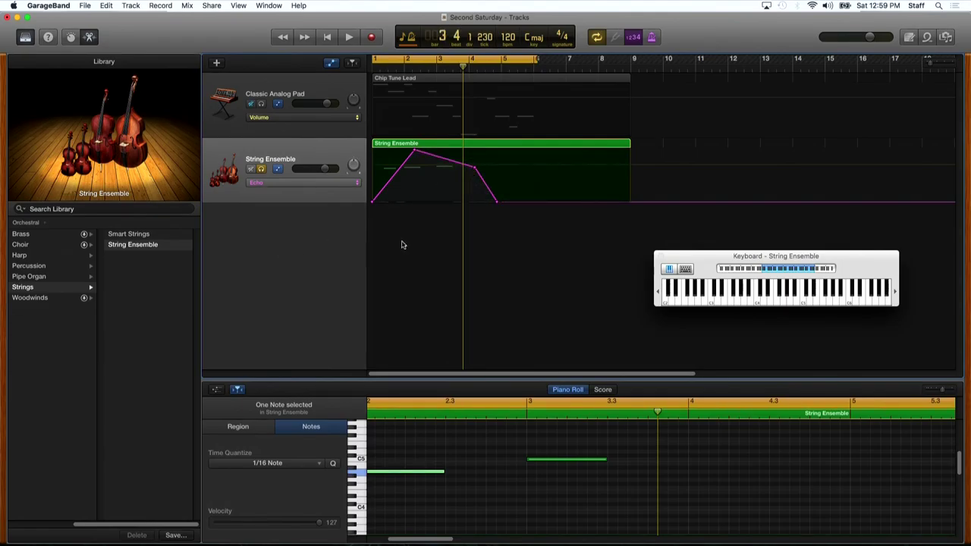
{"action": "key", "text": "Return"}
{"action": "key", "text": "space"}
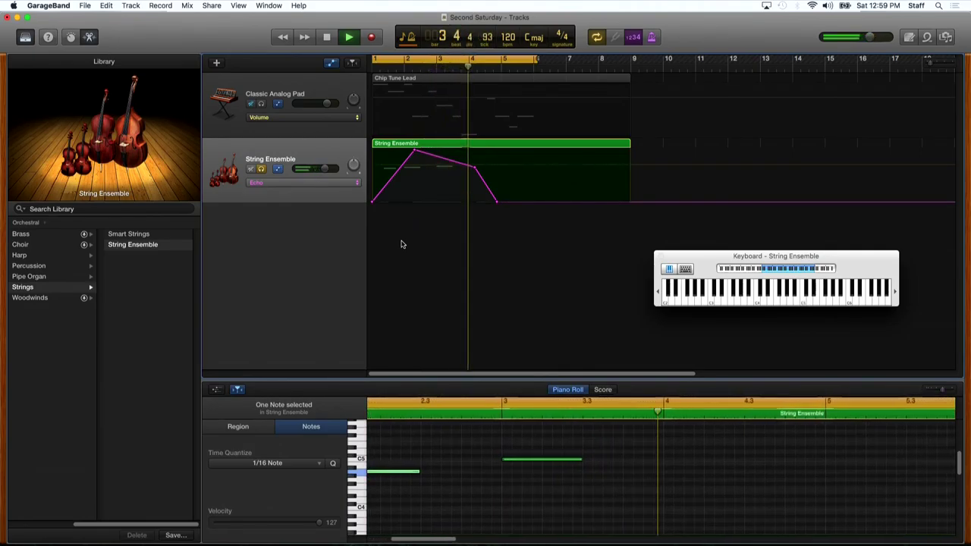
{"action": "key", "text": "space"}
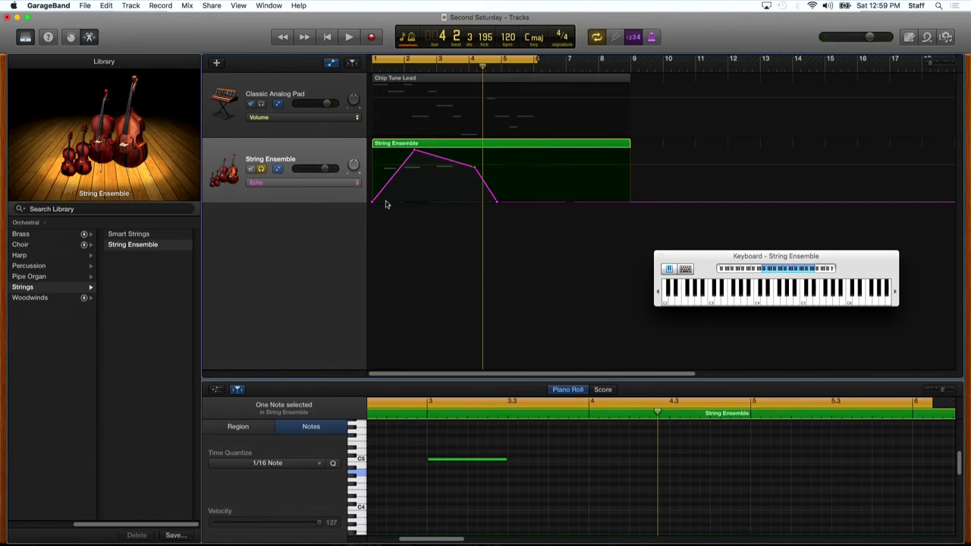
Lower the raised Echo automation points back to the baseline and switch the String Ensemble track's automation parameter to Volume.
{"action": "left_click_drag", "start_coordinate": [415, 152], "coordinate": [415, 215]}
{"action": "left_click_drag", "start_coordinate": [474, 171], "coordinate": [463, 202]}
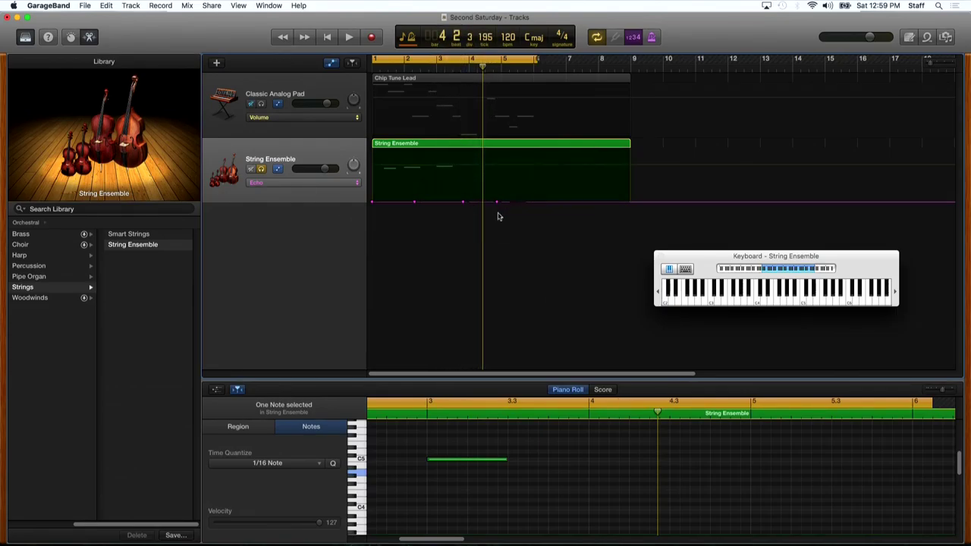
{"action": "left_click", "coordinate": [360, 186]}
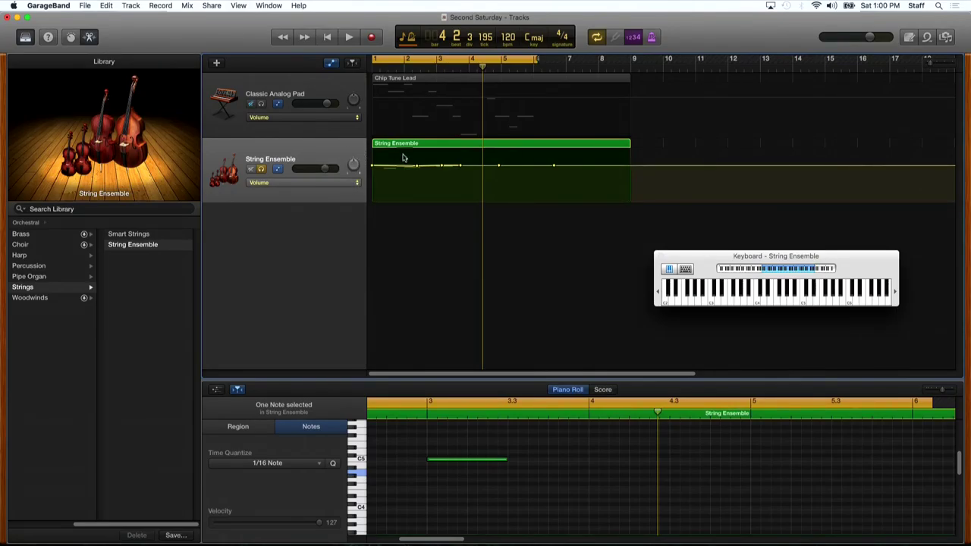
Hide track automation and leave the String Ensemble track neither muted nor soloed.
{"action": "left_click", "coordinate": [331, 64]}
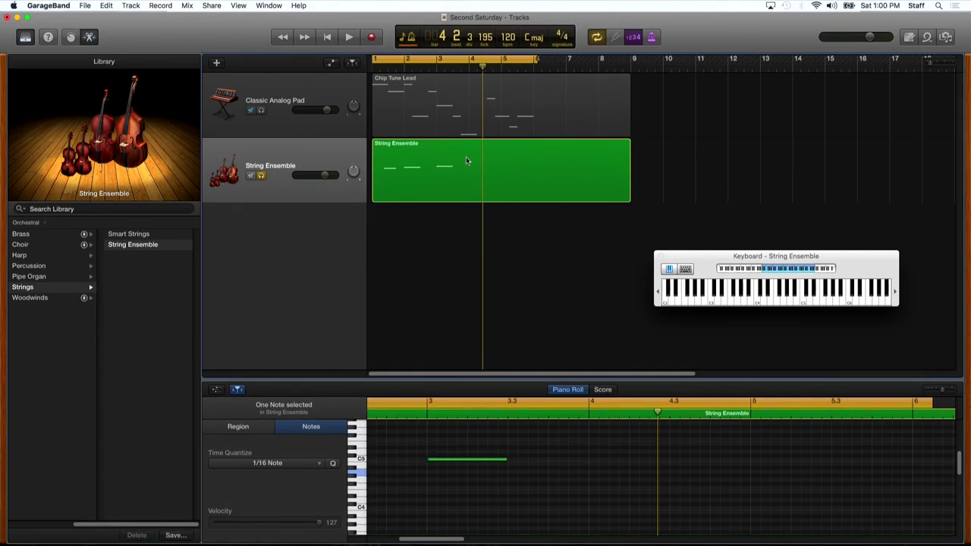
{"action": "left_click", "coordinate": [251, 176]}
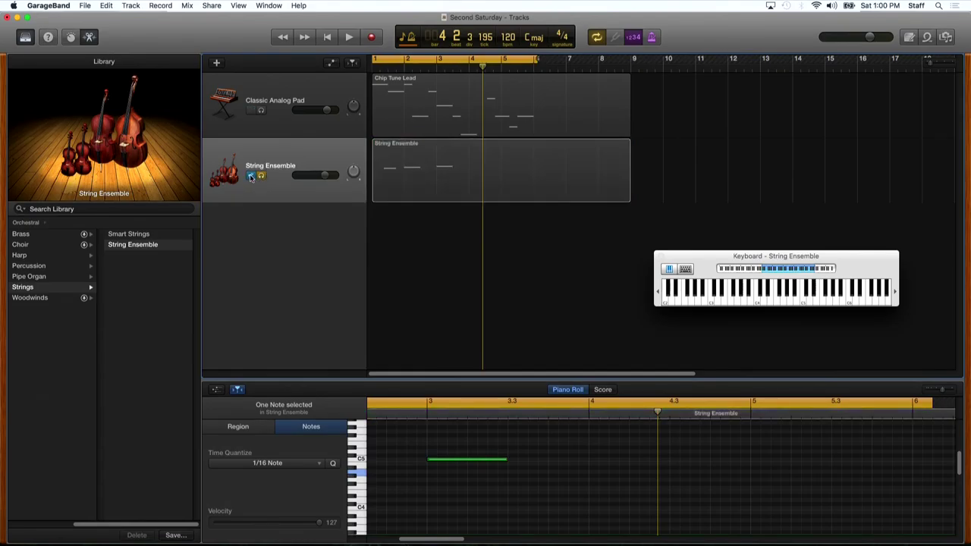
{"action": "left_click", "coordinate": [252, 176]}
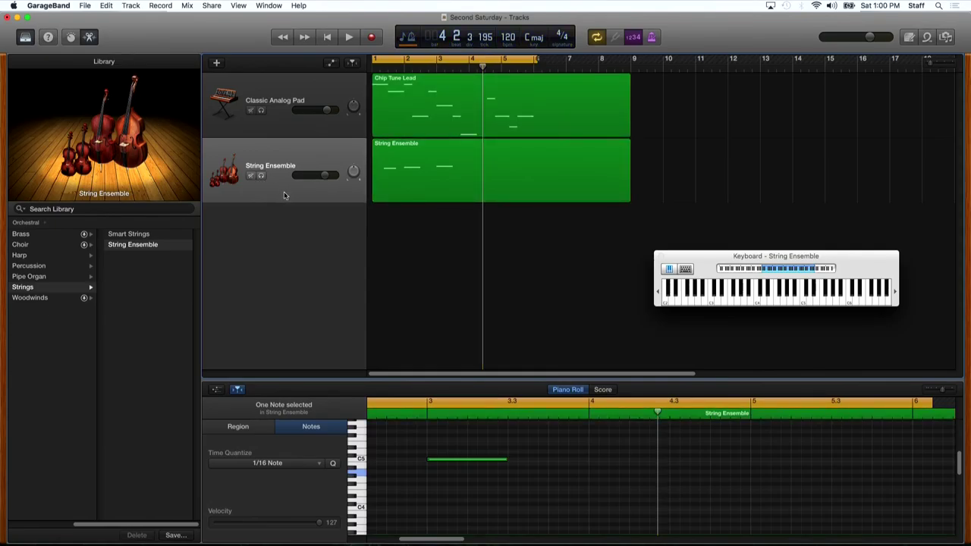
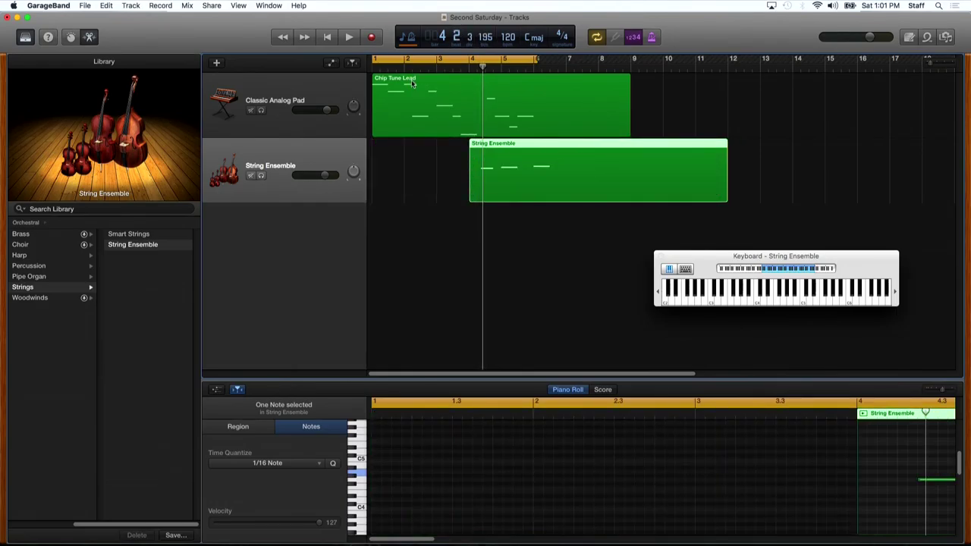
Play the opening of the project from the start, and move the String Ensemble region back to bar 1.
{"action": "key", "text": "Return"}
{"action": "key", "text": "space"}
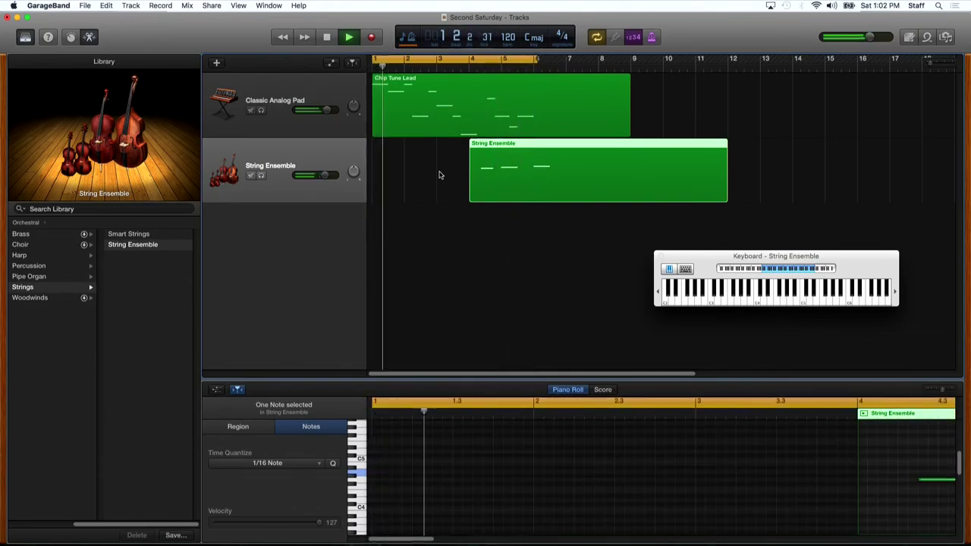
{"action": "key", "text": "space"}
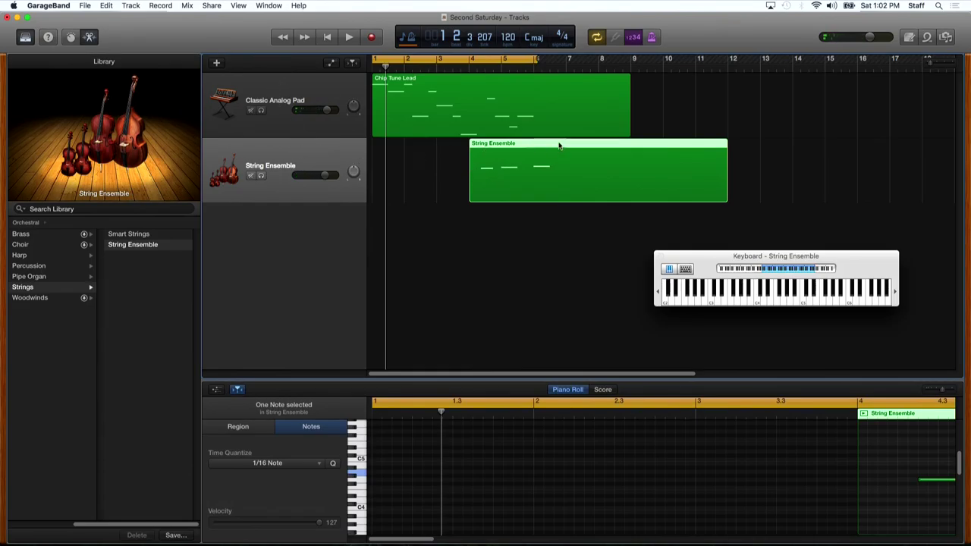
{"action": "left_click_drag", "start_coordinate": [553, 145], "coordinate": [455, 144]}
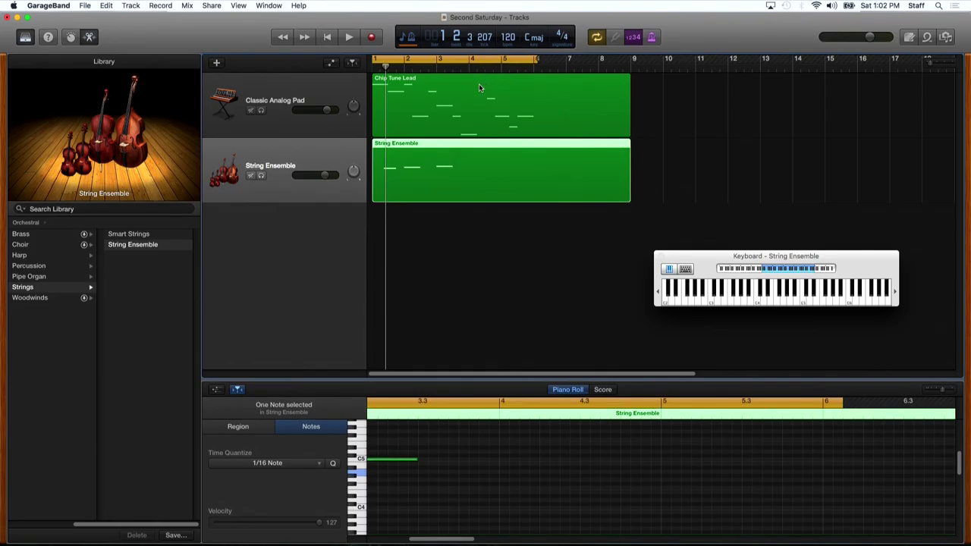
Try the String Ensemble region at bar 9 on the Classic Analog Pad track, and return it to bar 1 of its own track.
{"action": "left_click_drag", "start_coordinate": [491, 148], "coordinate": [748, 95]}
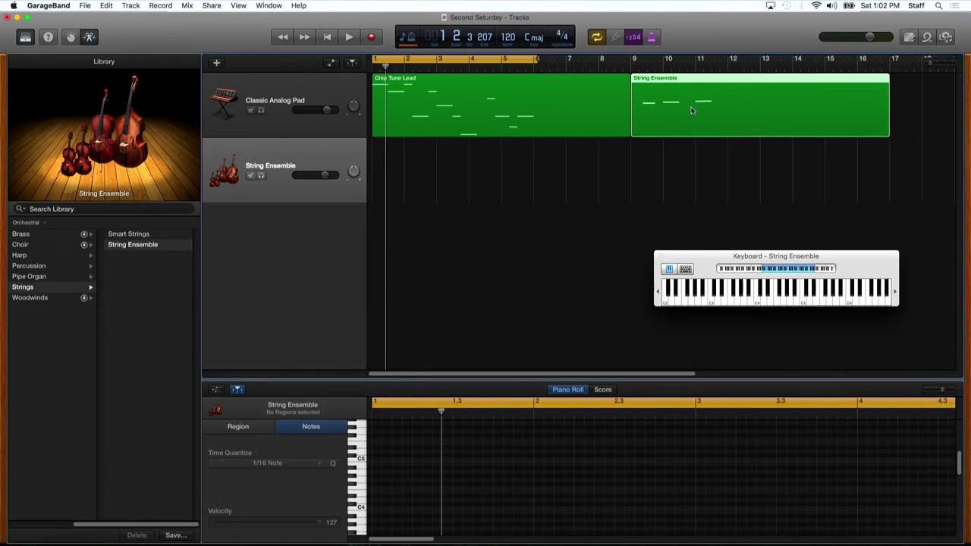
{"action": "left_click_drag", "start_coordinate": [718, 80], "coordinate": [443, 154]}
Select the Chip Tune Lead region and its Classic Analog Pad track, and examine the region's notes in the Piano Roll.
{"action": "mouse_move", "coordinate": [522, 84]}
{"action": "left_mouse_down"}
{"action": "mouse_move", "coordinate": [758, 77]}
{"action": "mouse_move", "coordinate": [784, 149]}
{"action": "mouse_move", "coordinate": [741, 88]}
{"action": "mouse_move", "coordinate": [512, 95]}
{"action": "left_mouse_up"}
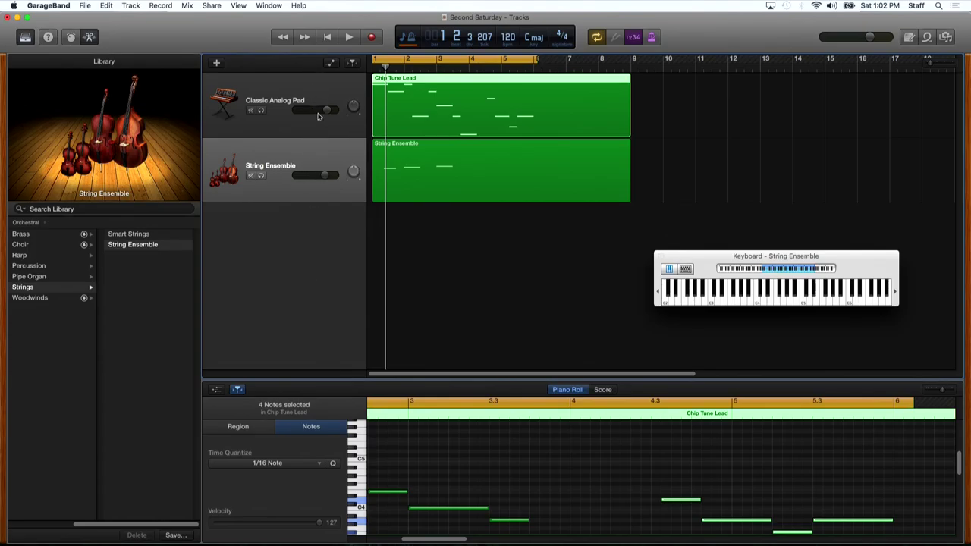
{"action": "left_click", "coordinate": [327, 90]}
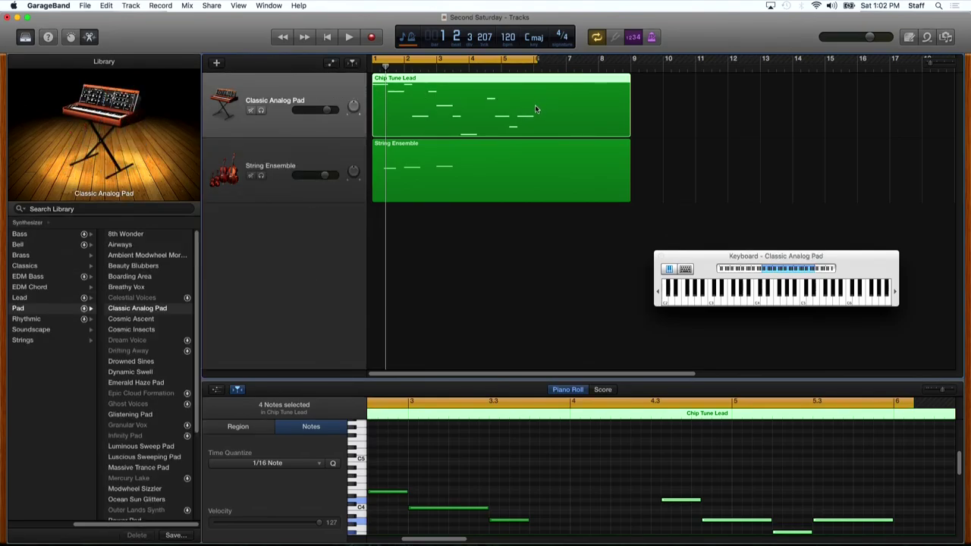
{"action": "scroll", "coordinate": [740, 501], "scroll_direction": "down", "scroll_amount": 1}
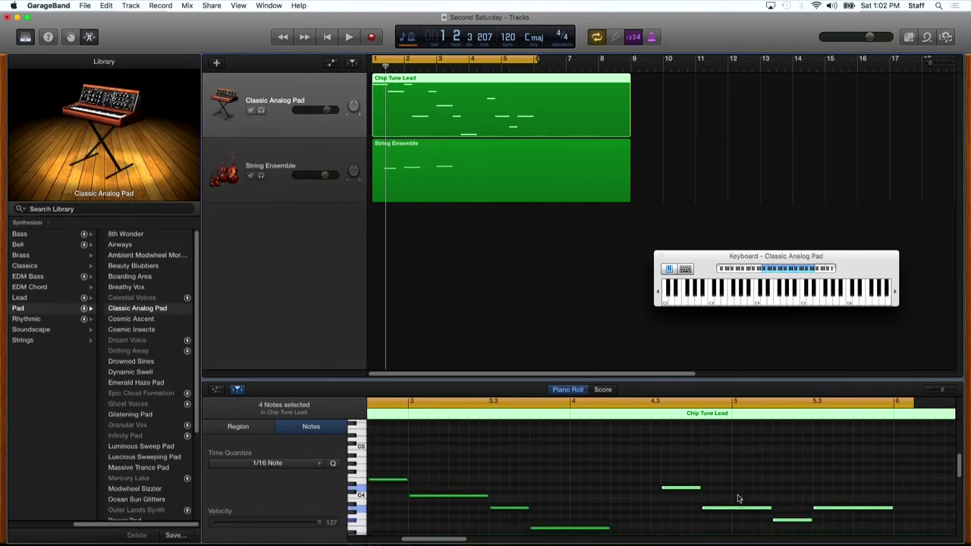
{"action": "scroll", "coordinate": [744, 493], "scroll_direction": "down", "scroll_amount": 1}
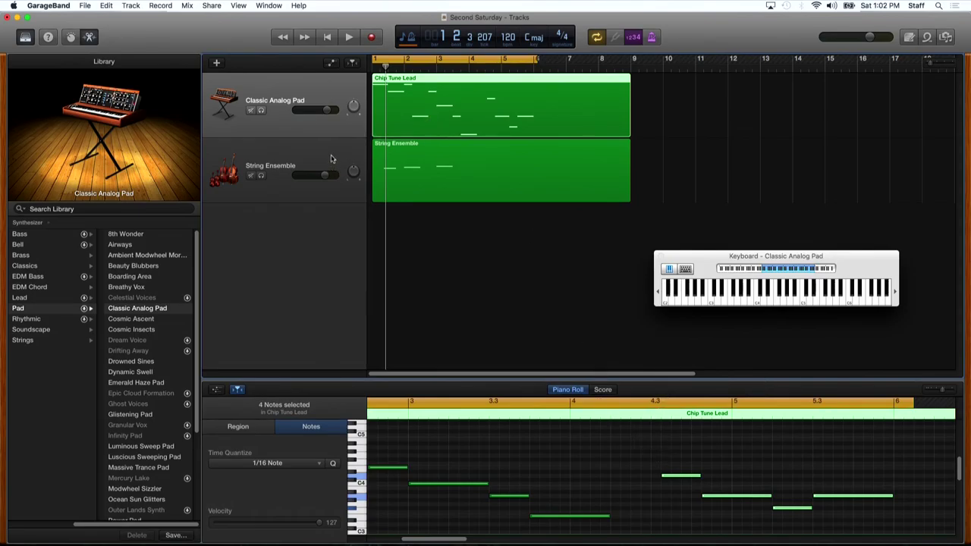
Try to split the String Ensemble region at the start of bar 4.
{"action": "left_click", "coordinate": [455, 165]}
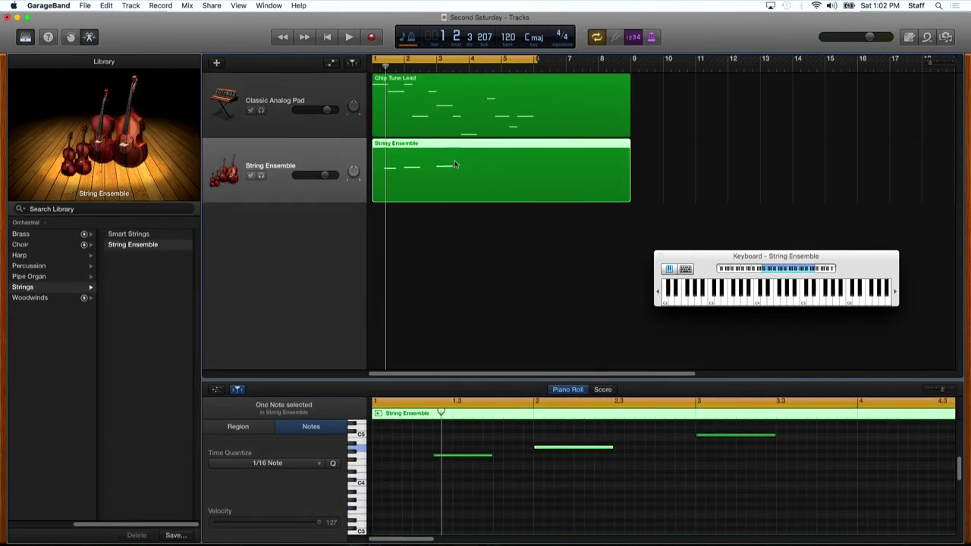
{"action": "left_click", "coordinate": [858, 417]}
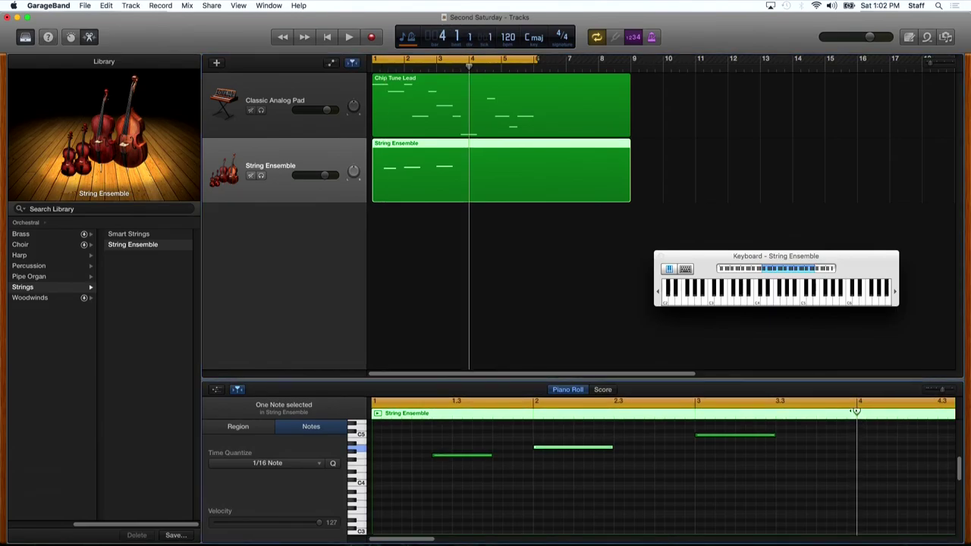
{"action": "key", "text": "super+t"}
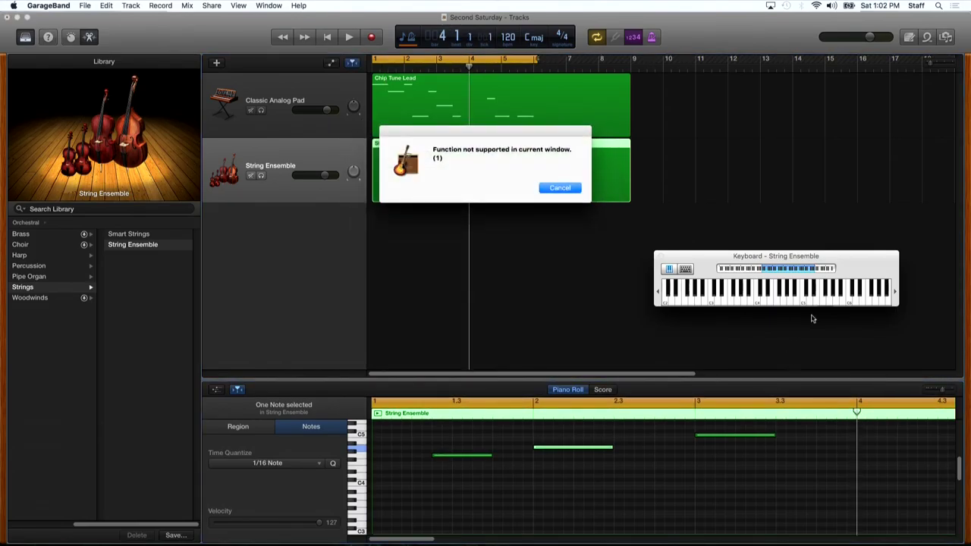
{"action": "left_click", "coordinate": [554, 188]}
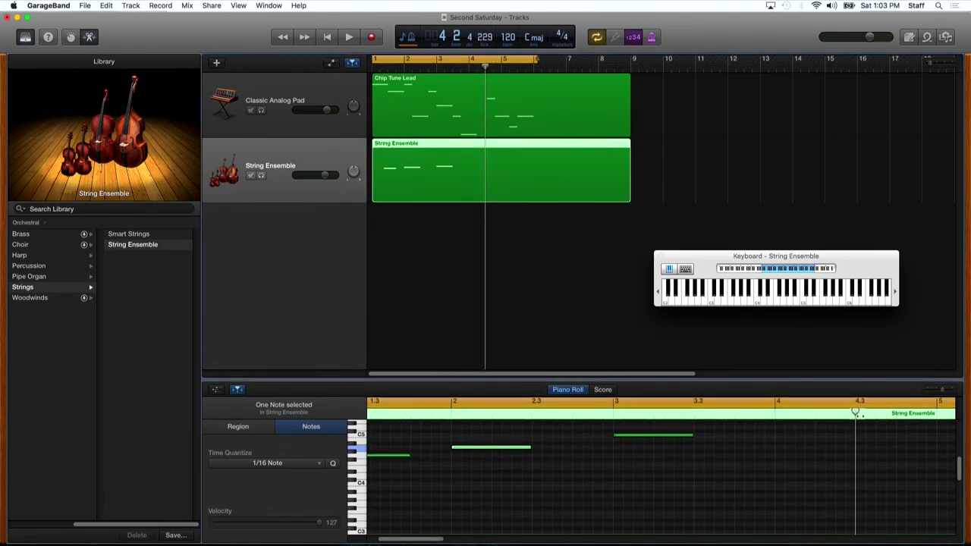
{"action": "left_click_drag", "start_coordinate": [856, 413], "coordinate": [773, 422]}
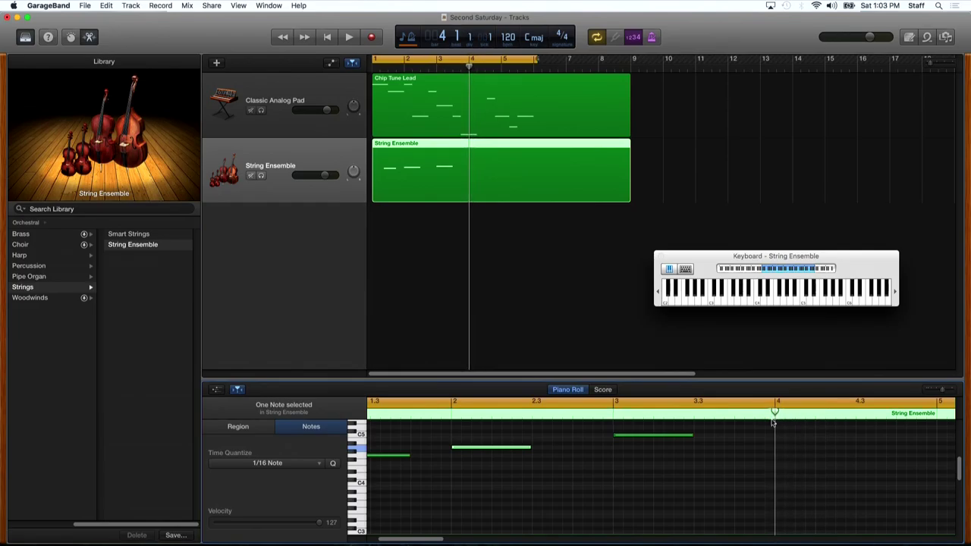
{"action": "key", "text": "super+t"}
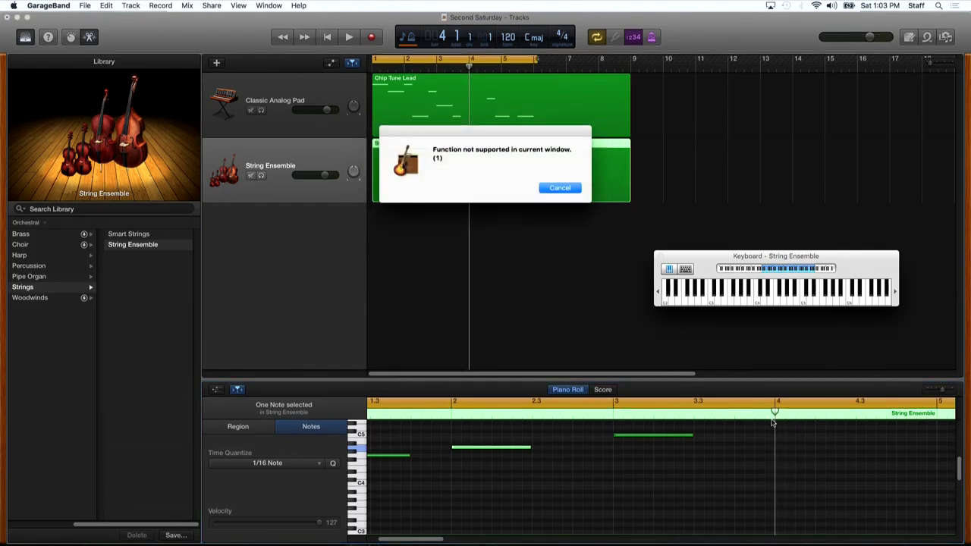
{"action": "left_click", "coordinate": [560, 188]}
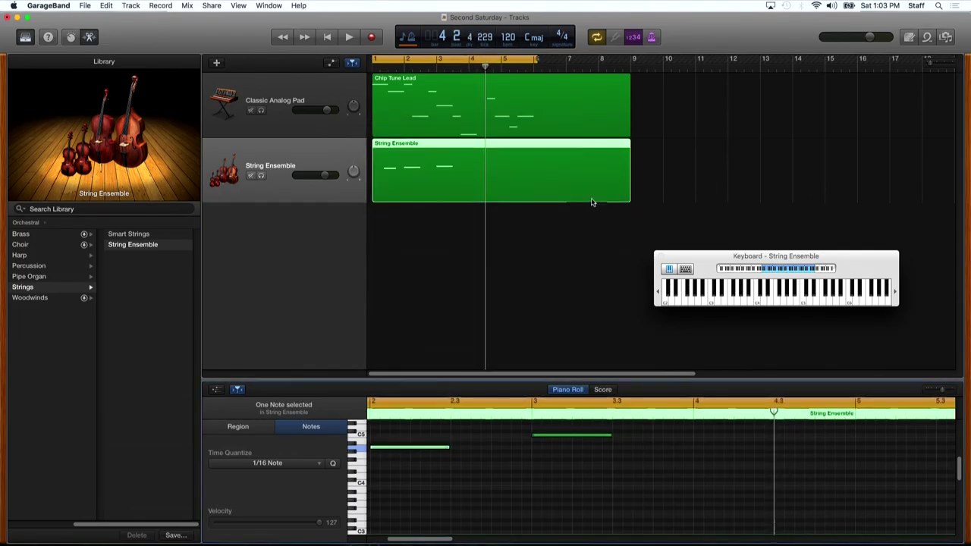
Select the Classic Analog Pad track and clear the note selection in its Chip Tune Lead region.
{"action": "left_click", "coordinate": [345, 93]}
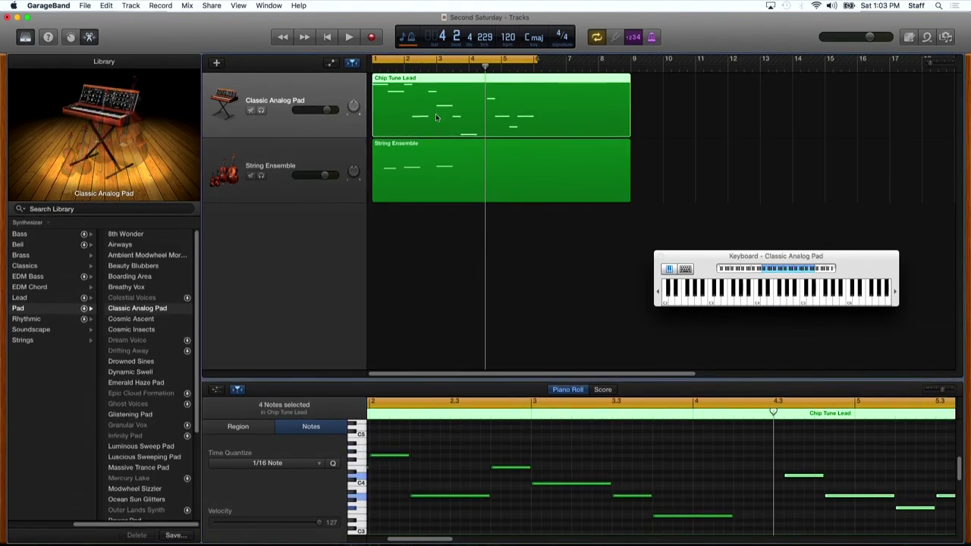
{"action": "left_click", "coordinate": [886, 467]}
{"action": "mouse_move", "coordinate": [428, 542]}
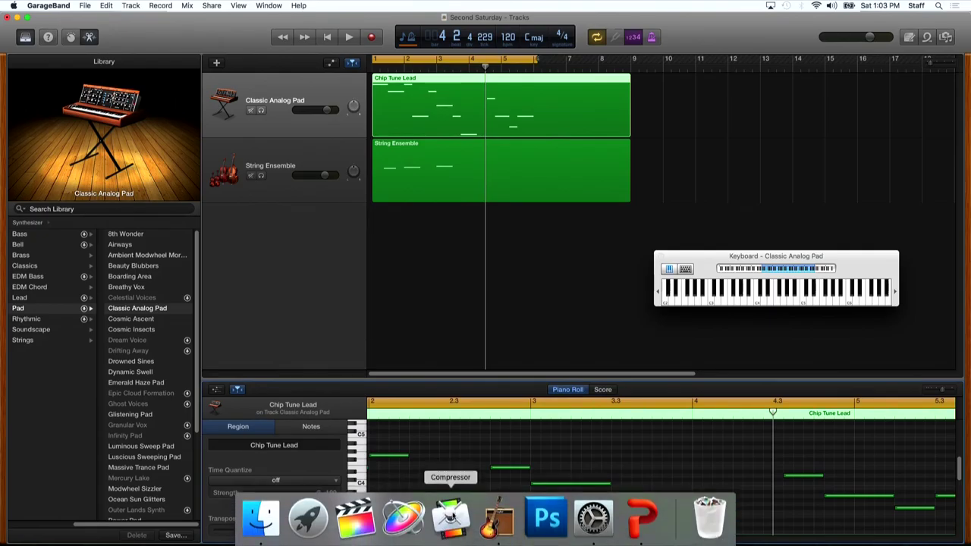
Copy the last four notes of the Chip Tune Lead melody into the String Ensemble region, starting at bar 4.
{"action": "left_click_drag", "start_coordinate": [433, 540], "coordinate": [470, 542]}
{"action": "left_click_drag", "start_coordinate": [452, 467], "coordinate": [683, 510]}
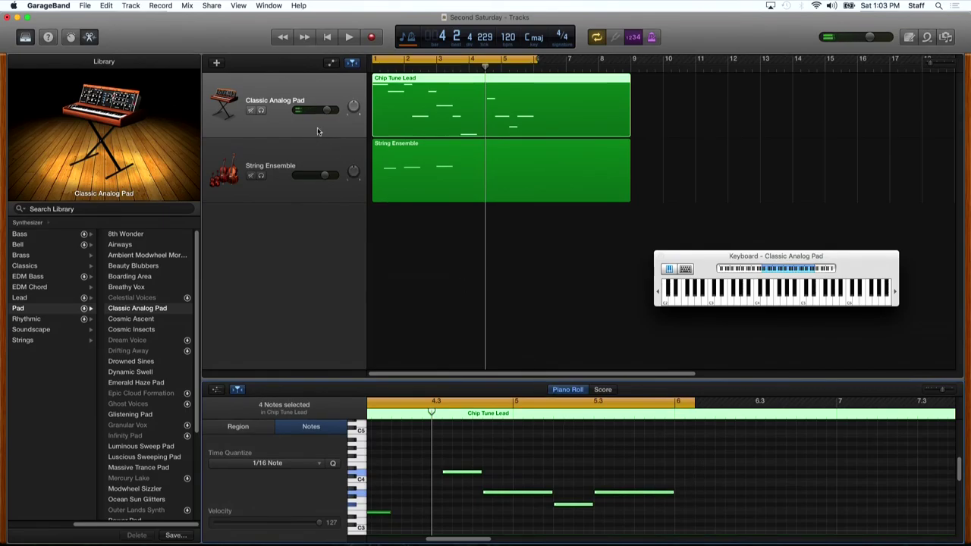
{"action": "left_click", "coordinate": [317, 151]}
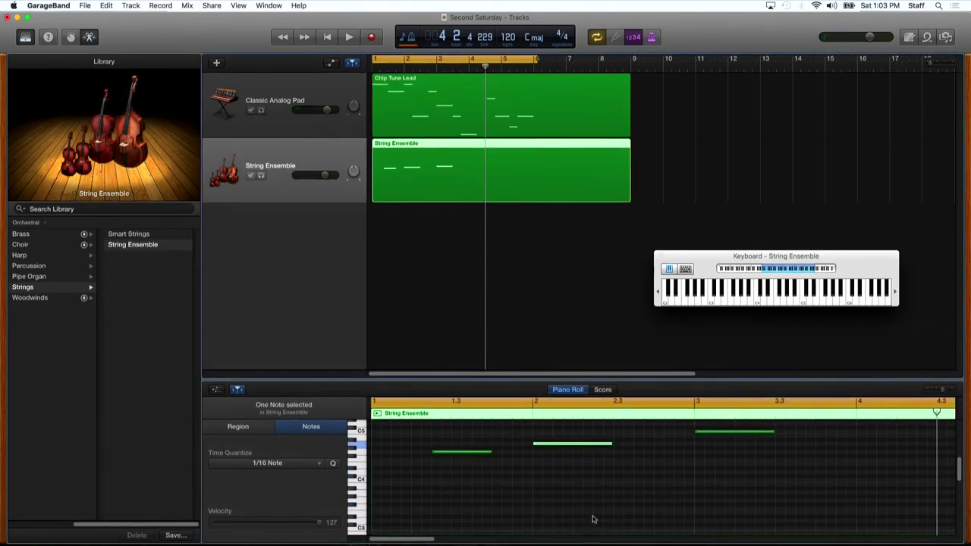
{"action": "left_click", "coordinate": [855, 413]}
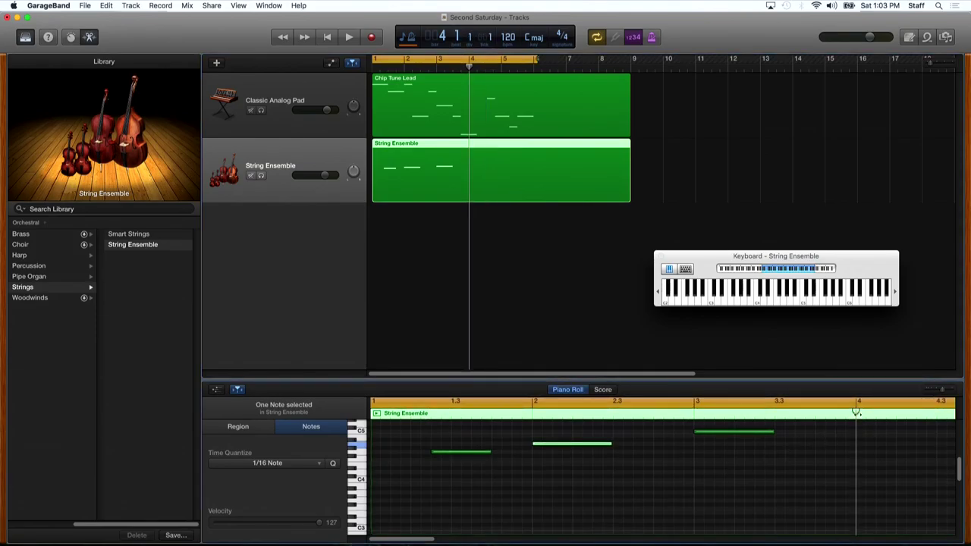
{"action": "key", "text": "r"}
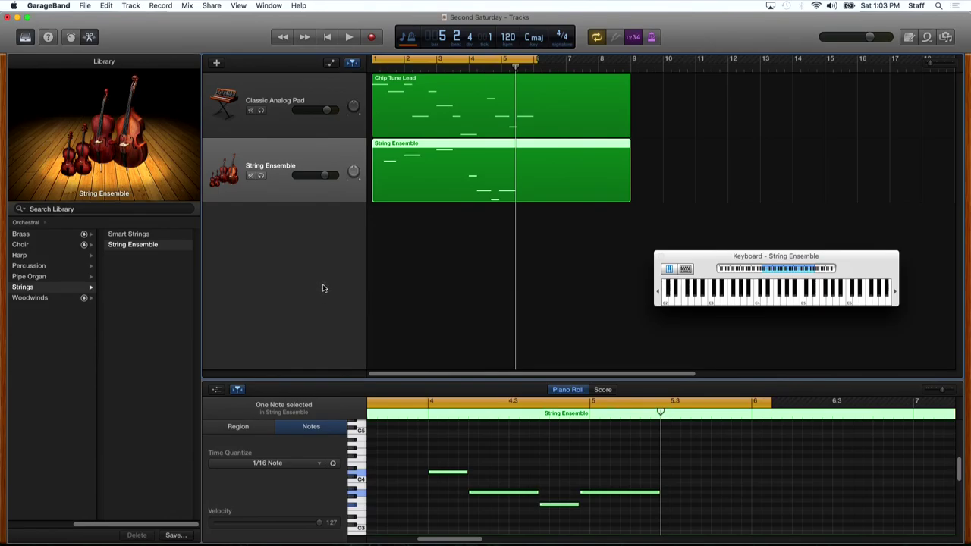
Examine the automation parameters available for the String Ensemble track, keep Volume, and hide the track automation.
{"action": "key", "text": "super+Tab"}
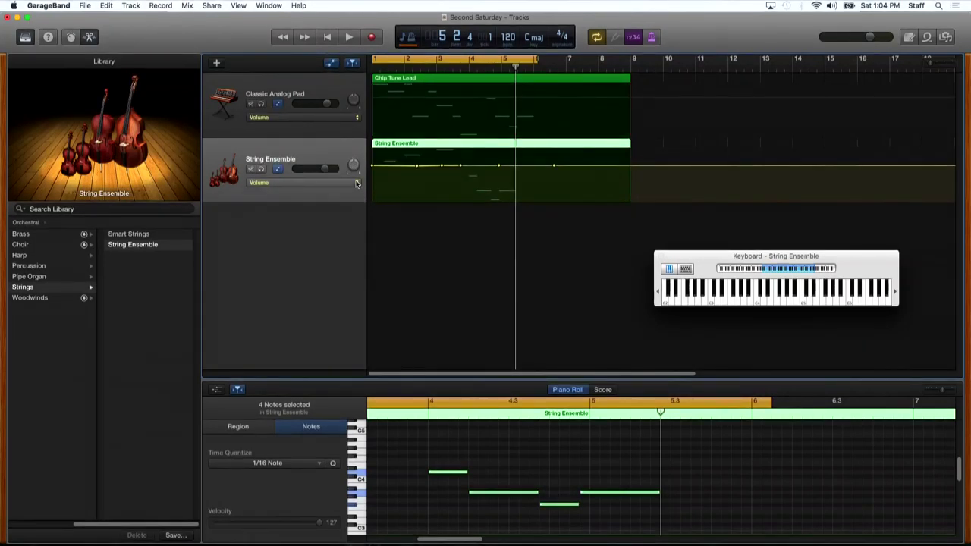
{"action": "left_click", "coordinate": [357, 183]}
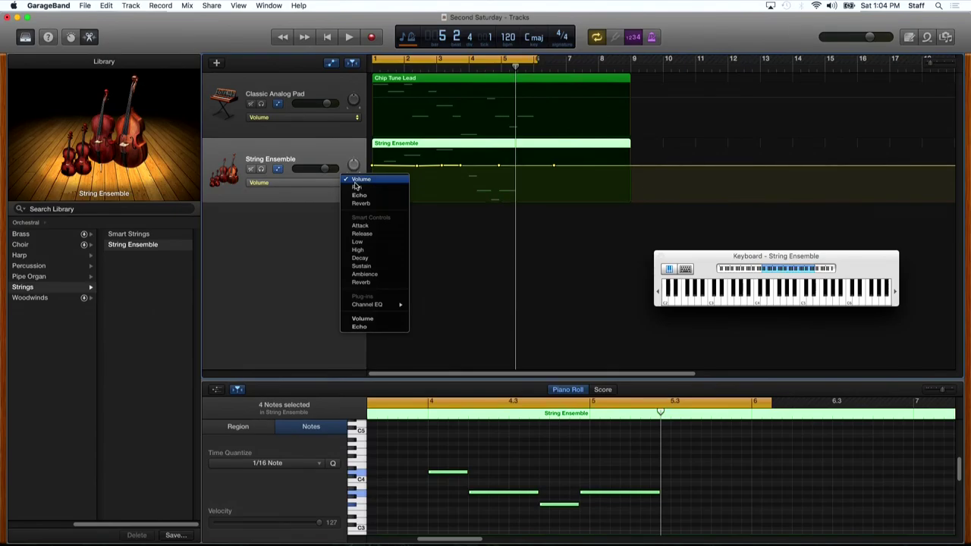
{"action": "left_click", "coordinate": [355, 182]}
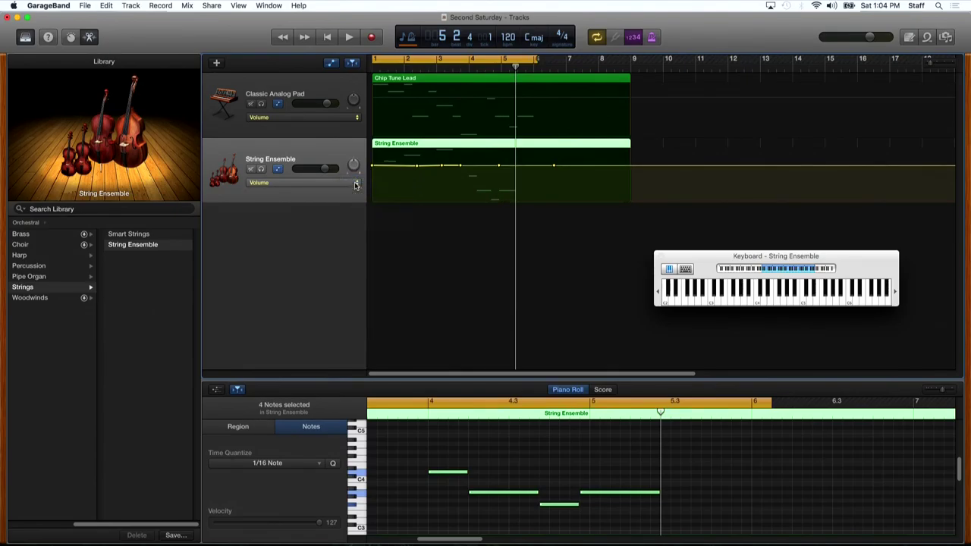
{"action": "left_click", "coordinate": [331, 64]}
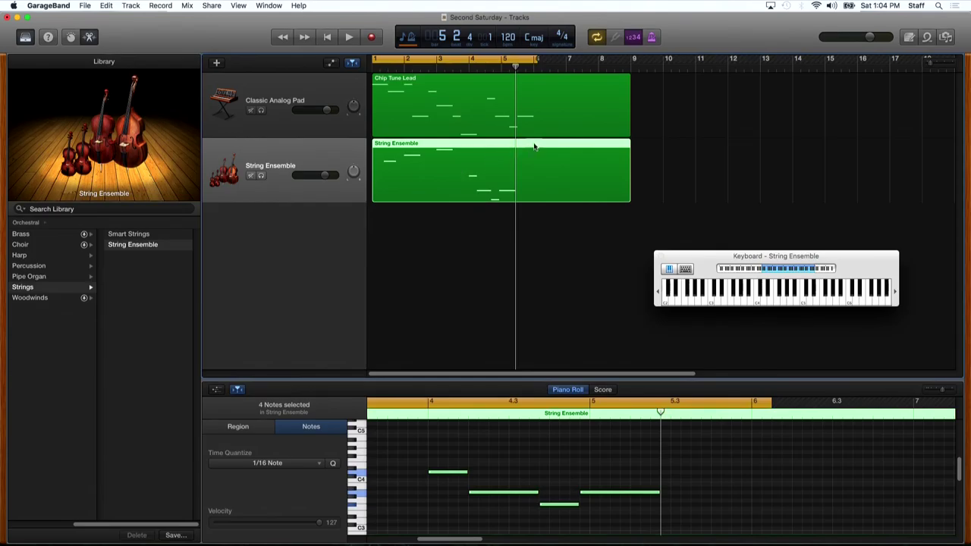
Mute the String Ensemble track and select the Classic Analog Pad track with no notes selected in its region.
{"action": "left_click", "coordinate": [250, 177]}
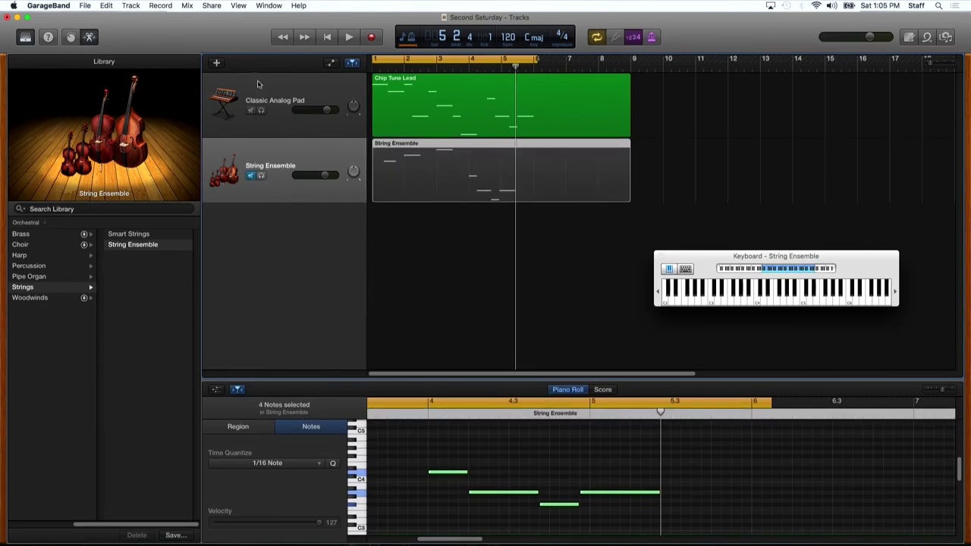
{"action": "left_click", "coordinate": [300, 97]}
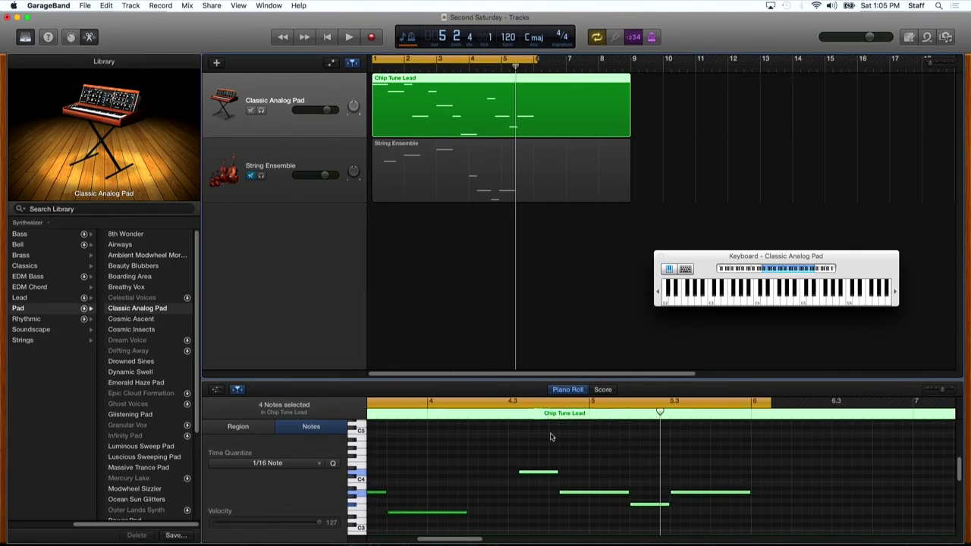
{"action": "left_click", "coordinate": [575, 449]}
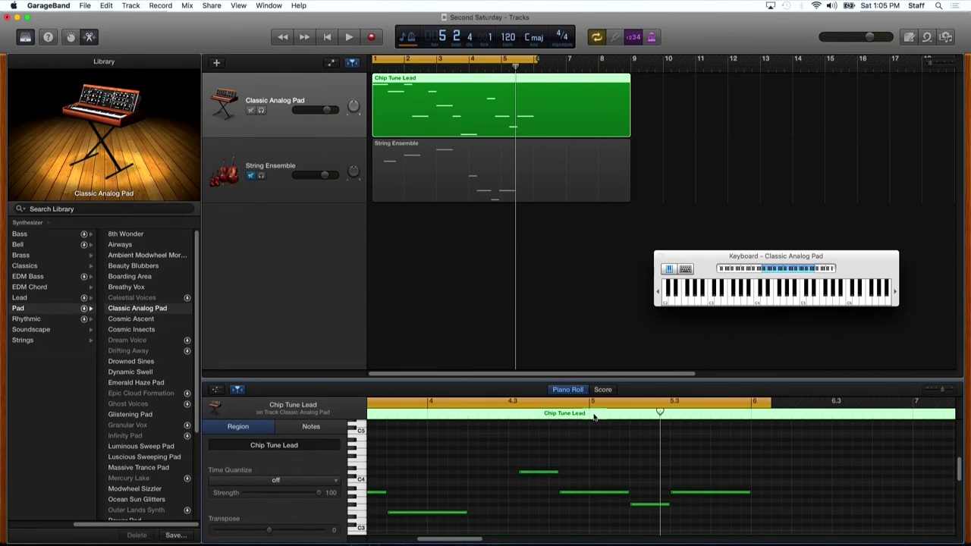
Split the Chip Tune Lead region at the start of bar 7 and select the part after the split.
{"action": "left_click_drag", "start_coordinate": [660, 412], "coordinate": [710, 412]}
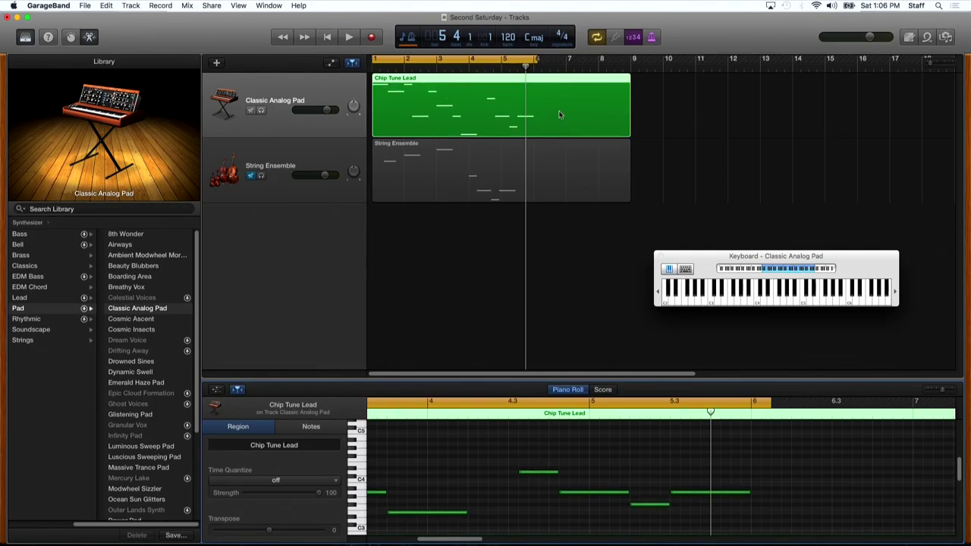
{"action": "left_click_drag", "start_coordinate": [525, 66], "coordinate": [566, 65]}
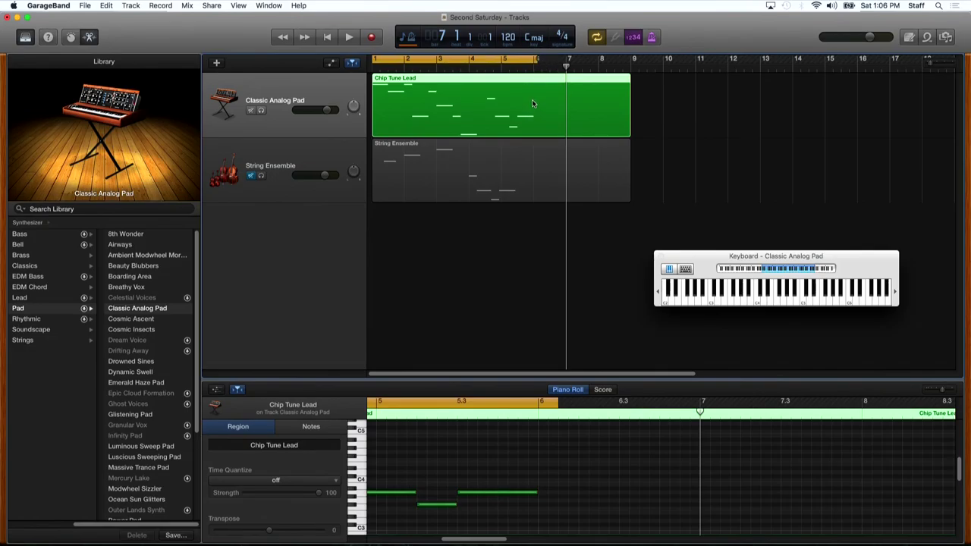
{"action": "key", "text": "super+t"}
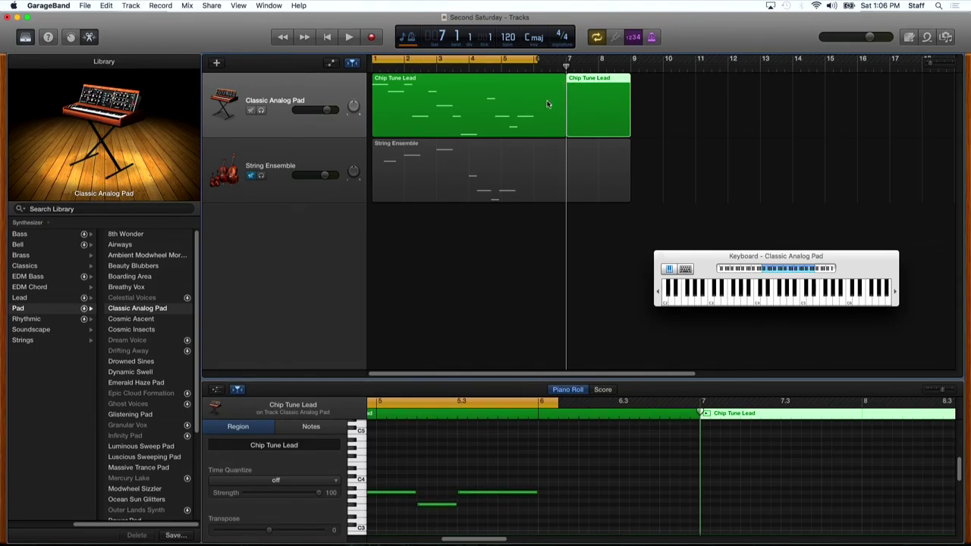
{"action": "left_click", "coordinate": [543, 92]}
{"action": "left_click", "coordinate": [598, 85]}
{"action": "left_click", "coordinate": [598, 86]}
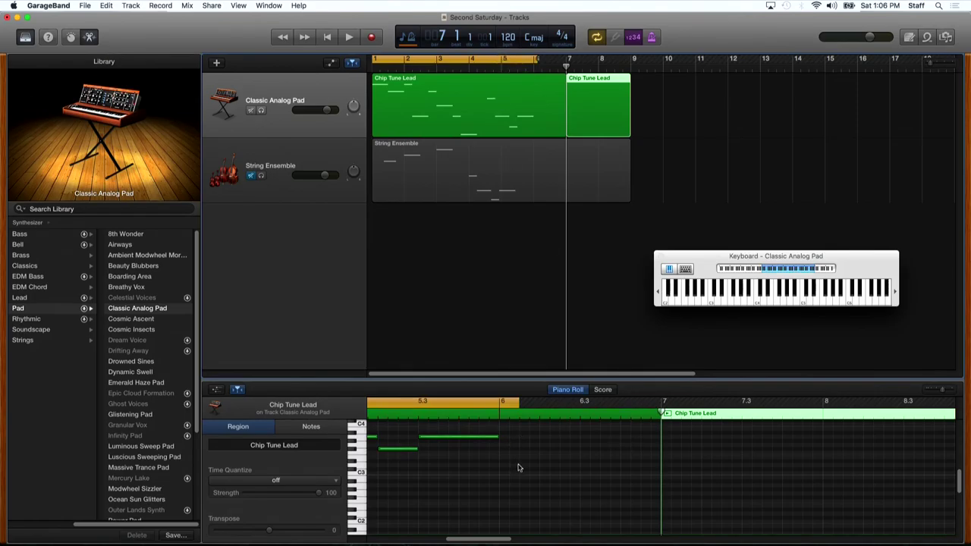
Split the final A3 note at beat 4 of bar 5 and stack its second half beneath the first half at beat 3.
{"action": "left_click", "coordinate": [459, 413]}
{"action": "left_click", "coordinate": [464, 437]}
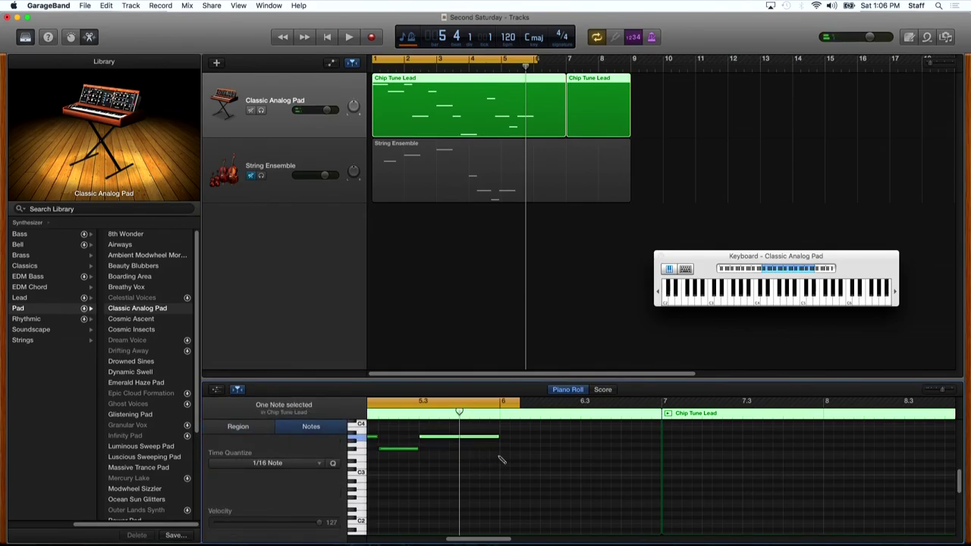
{"action": "key", "text": "super+t"}
{"action": "left_click_drag", "start_coordinate": [473, 440], "coordinate": [434, 460]}
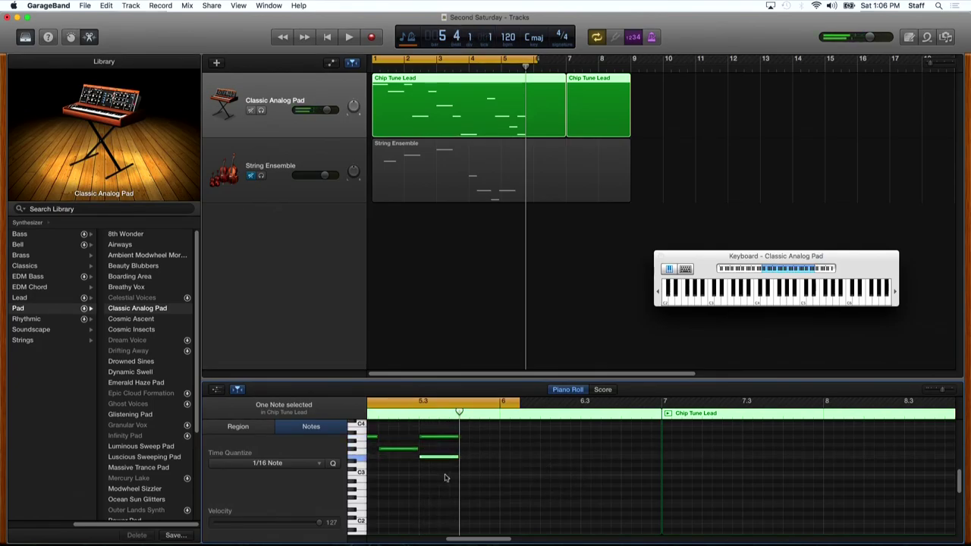
Play back the Chip Tune Lead melody from the stacked notes in bar 5.
{"action": "left_click_drag", "start_coordinate": [476, 539], "coordinate": [445, 485]}
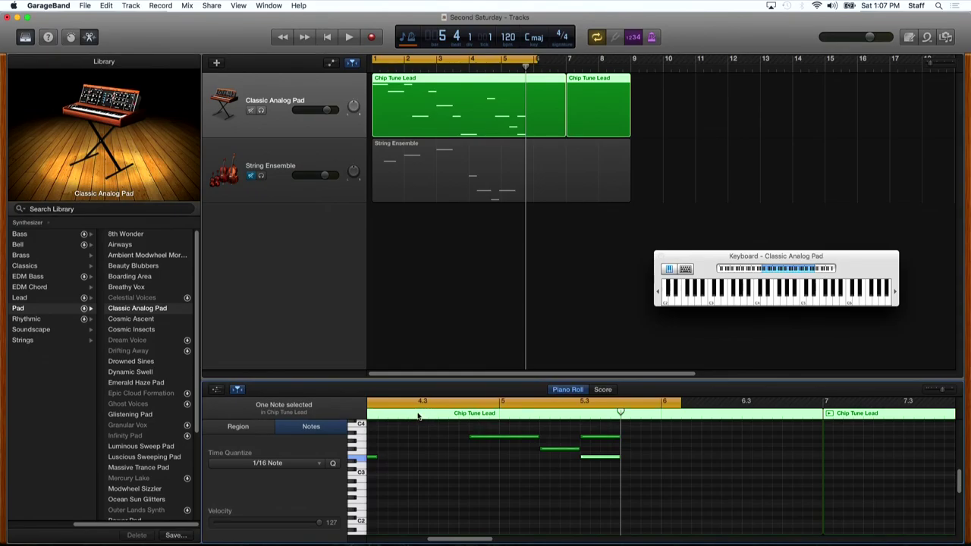
{"action": "key", "text": "space"}
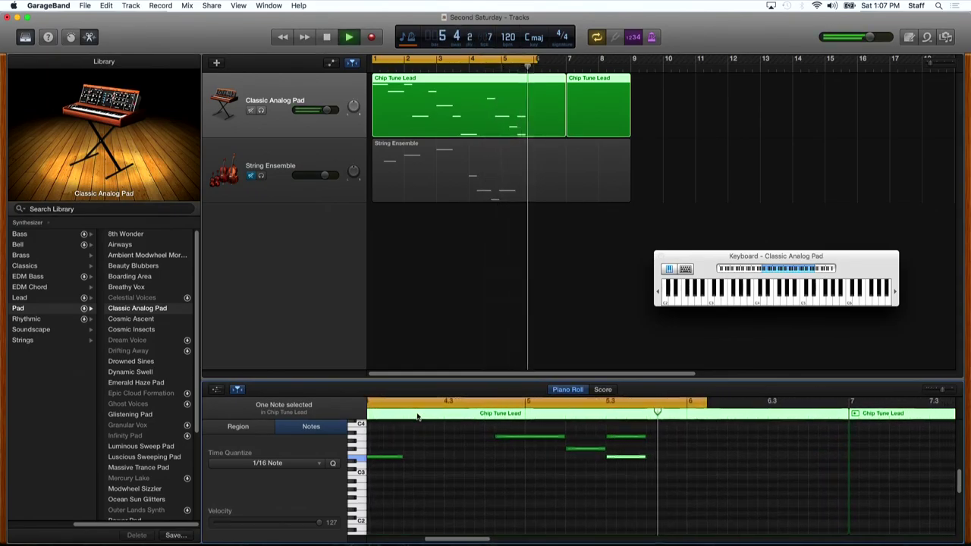
{"action": "key", "text": "space"}
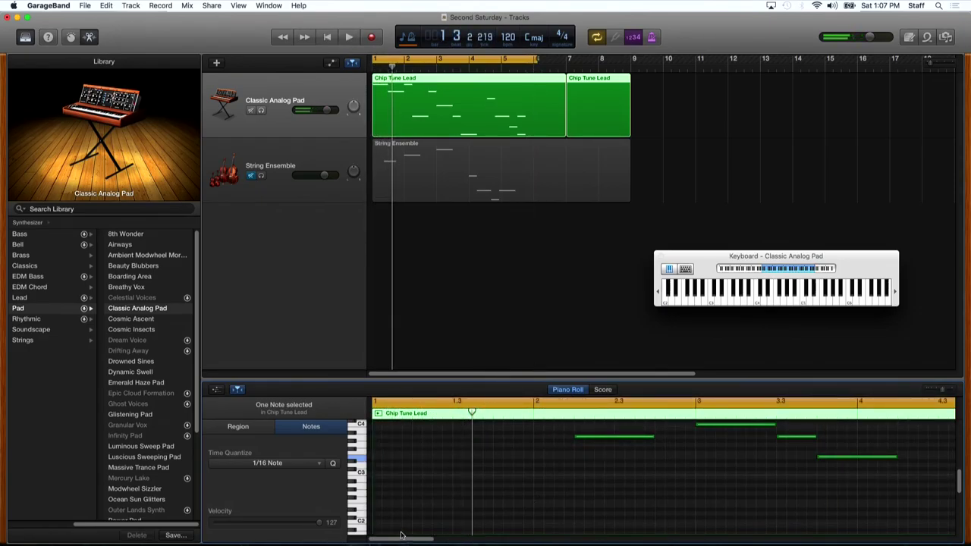
Extend the cycle area to beat 3 of bar 7 and play back the end of the melody.
{"action": "left_click_drag", "start_coordinate": [405, 540], "coordinate": [477, 540]}
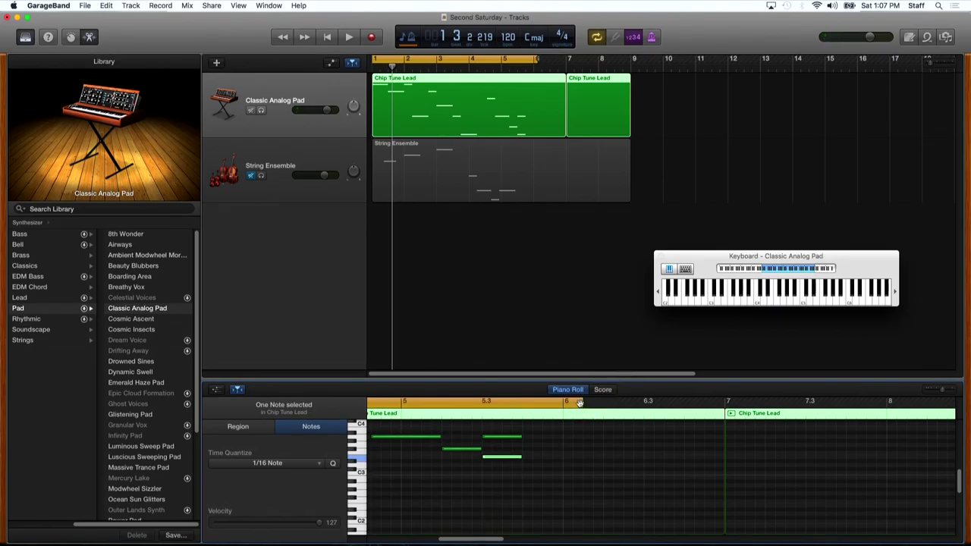
{"action": "left_click_drag", "start_coordinate": [586, 404], "coordinate": [808, 399]}
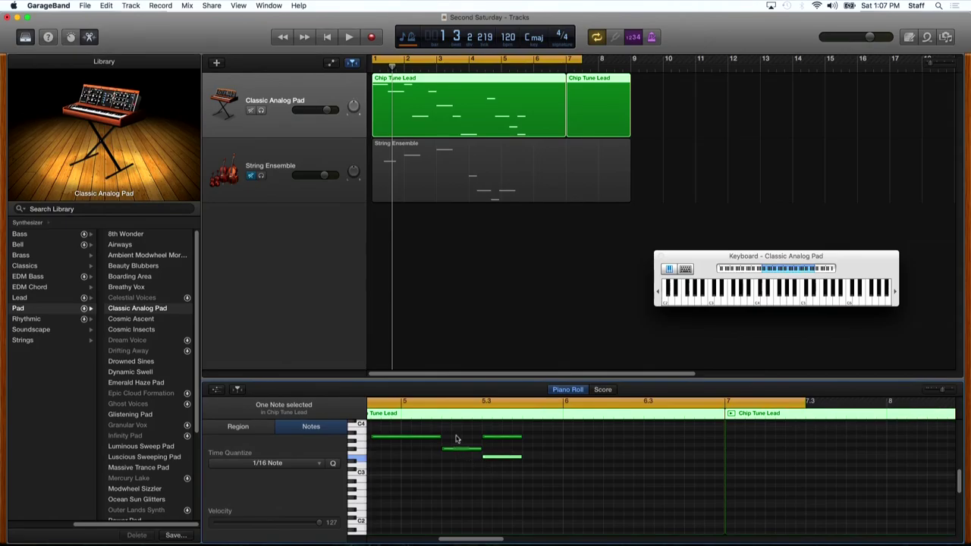
{"action": "key", "text": "space"}
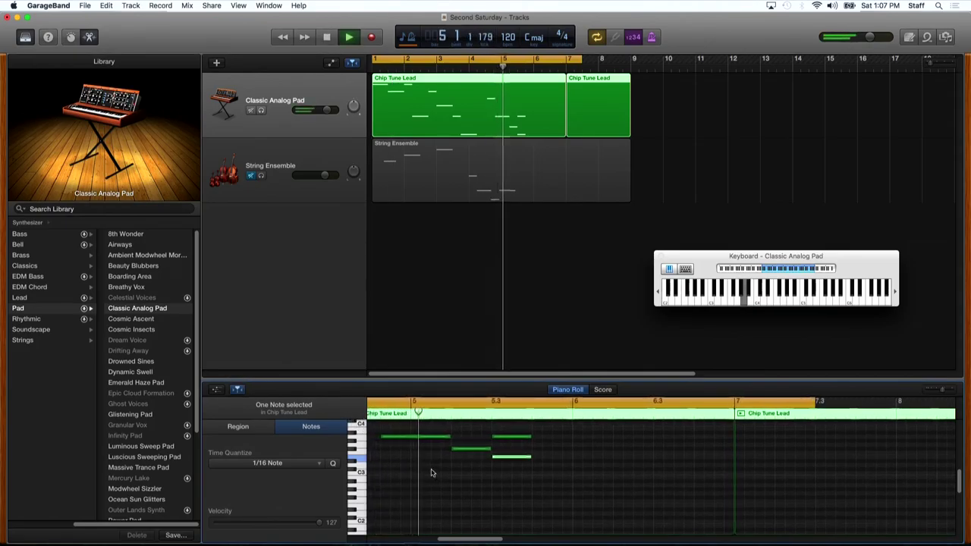
{"action": "scroll", "coordinate": [425, 475], "scroll_direction": "left", "scroll_amount": 2}
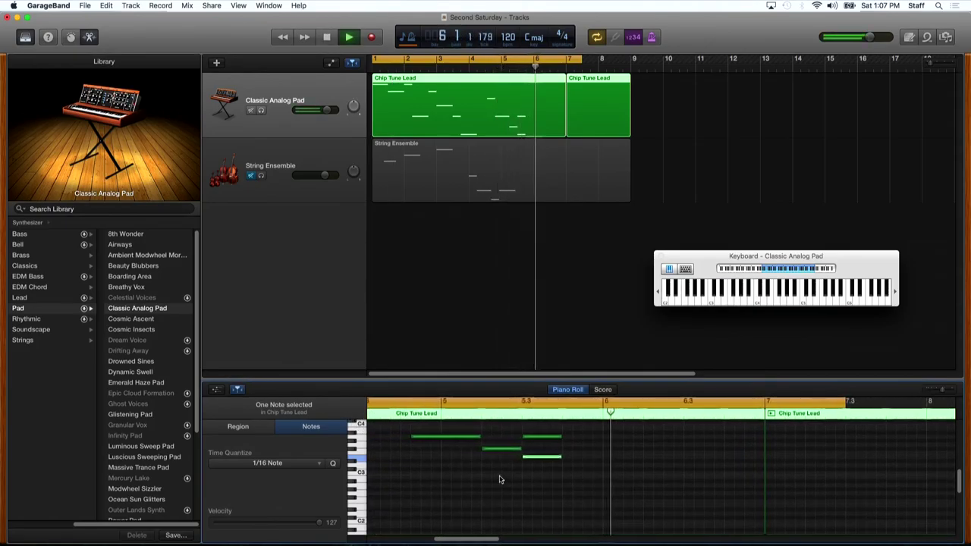
Move the two stacked notes to about beat 4 of bar 5, two semitones lower, and play back the result.
{"action": "left_click", "coordinate": [544, 437]}
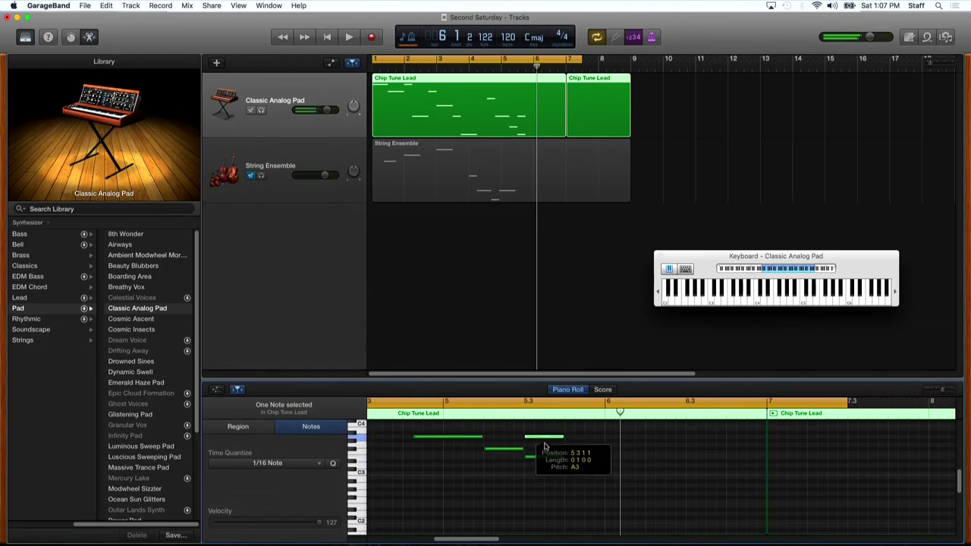
{"action": "left_click", "coordinate": [543, 458], "text": "shift"}
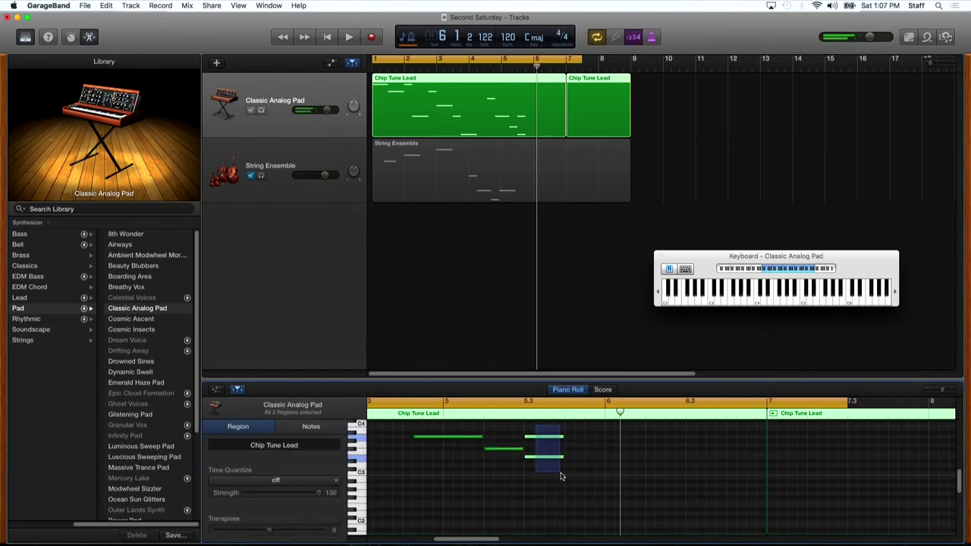
{"action": "left_click_drag", "start_coordinate": [539, 463], "coordinate": [579, 468]}
{"action": "left_click", "coordinate": [523, 411]}
{"action": "key", "text": "space"}
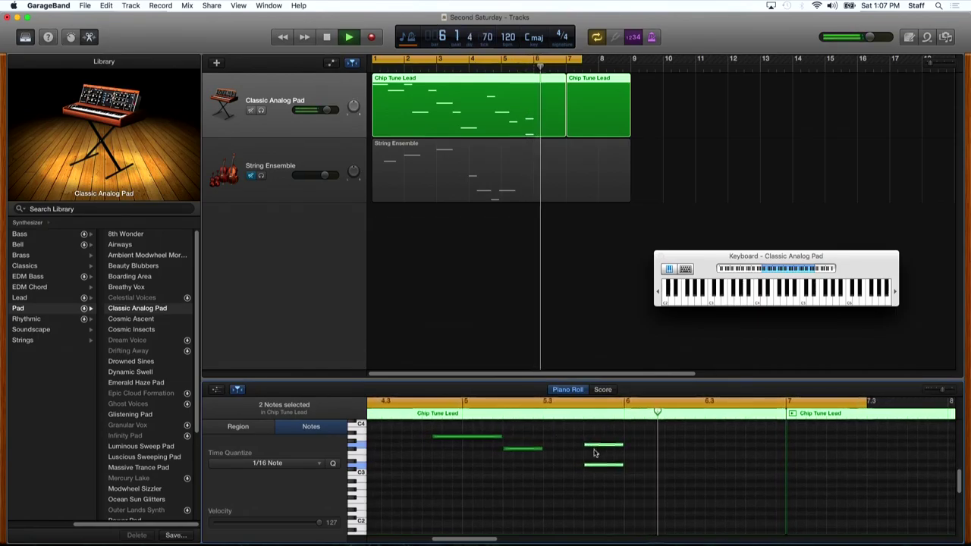
{"action": "key", "text": "space"}
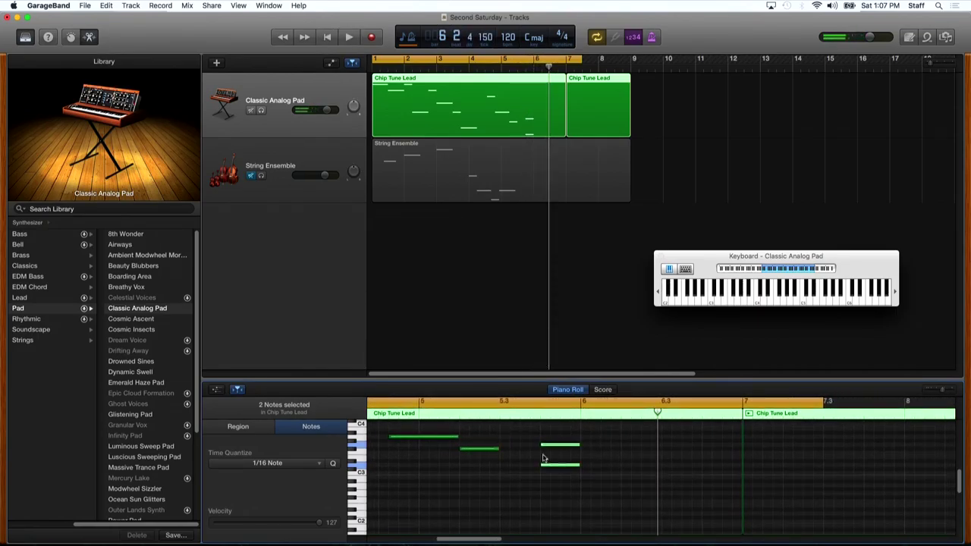
{"action": "left_click_drag", "start_coordinate": [467, 540], "coordinate": [386, 532]}
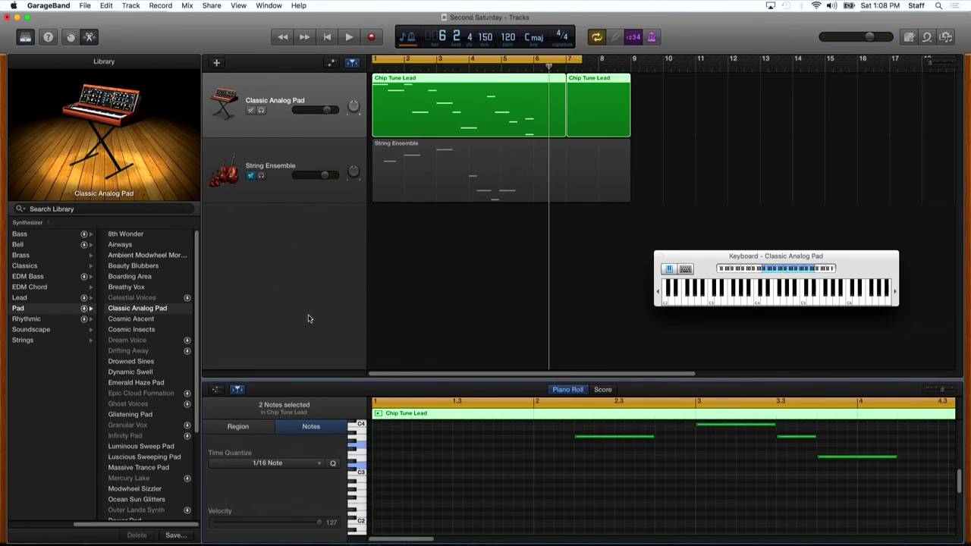
Show the Classic Analog Pad's Smart Controls and shorten the cycle area to five bars, with the playhead at bar 1.
{"action": "left_click", "coordinate": [71, 38]}
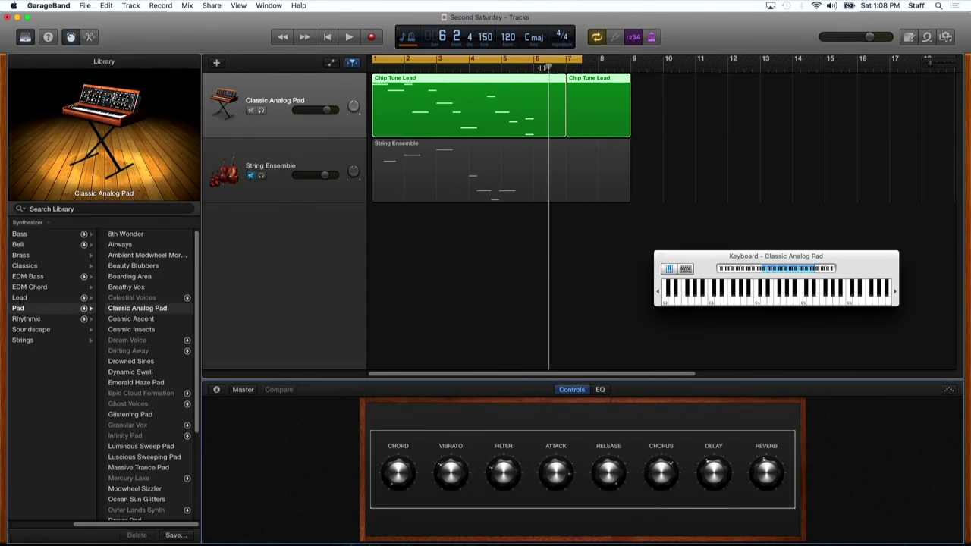
{"action": "left_click_drag", "start_coordinate": [578, 59], "coordinate": [536, 59]}
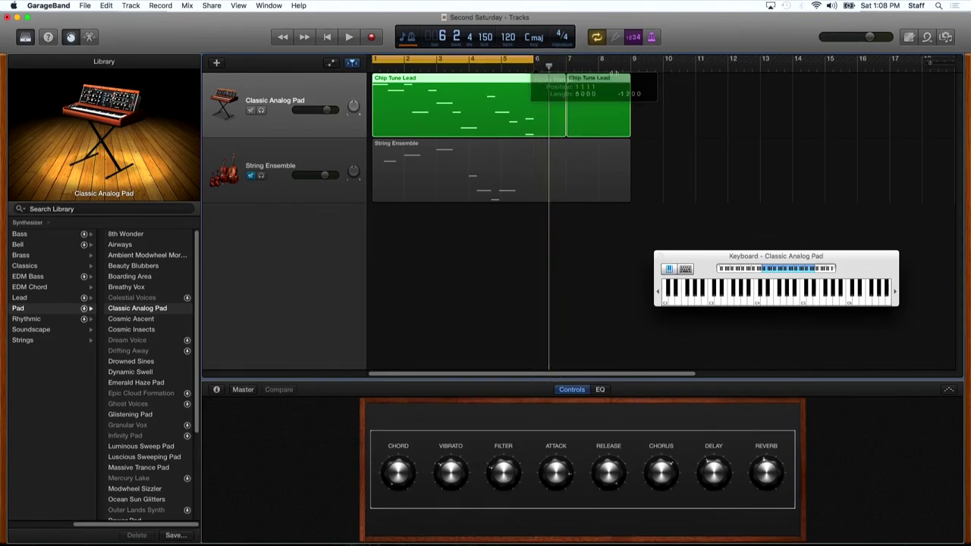
{"action": "left_click_drag", "start_coordinate": [549, 67], "coordinate": [373, 67]}
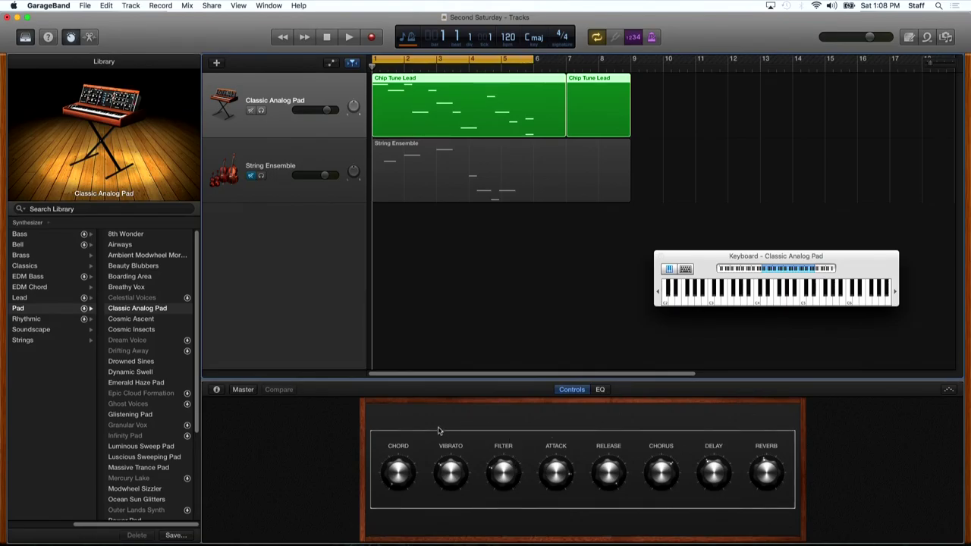
Adjust the Chord knob of the Classic Analog Pad while the cycle area plays, and stop playback.
{"action": "key", "text": "space"}
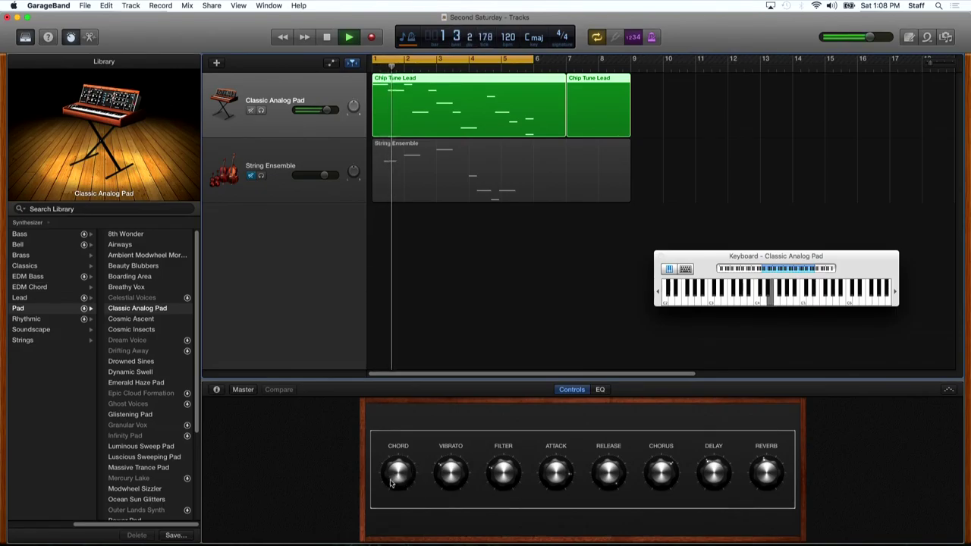
{"action": "left_click_drag", "start_coordinate": [391, 483], "coordinate": [391, 451]}
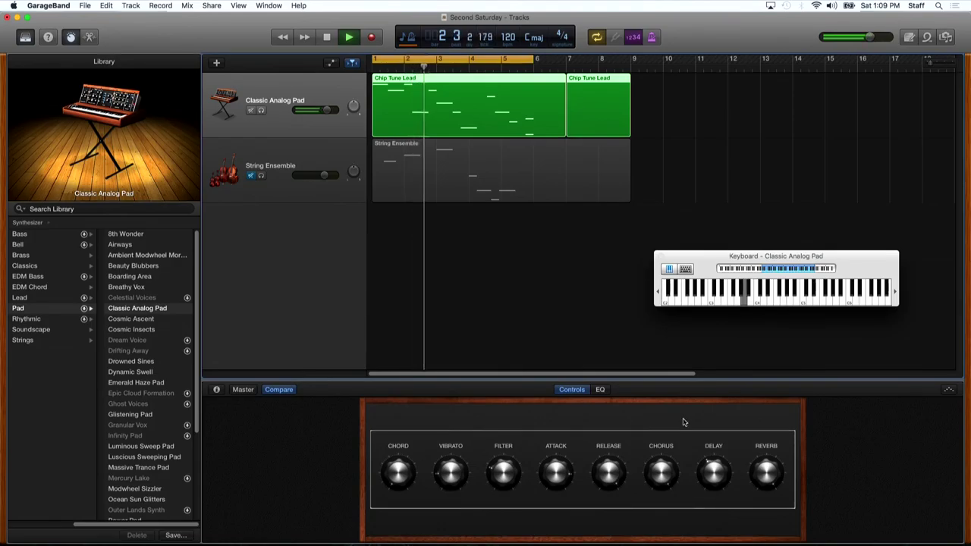
{"action": "key", "text": "space"}
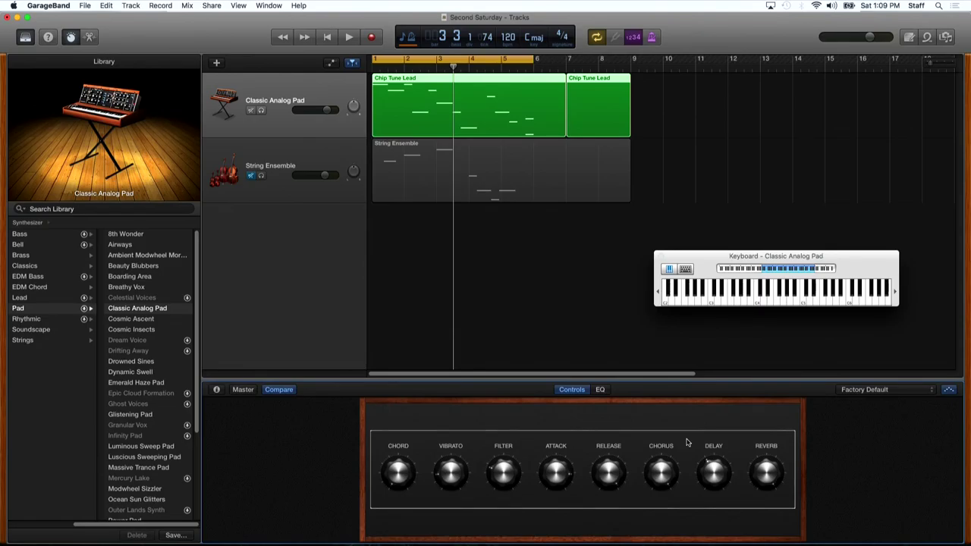
Audition the arpeggiator presets Classic Cycle 04 and Classic Groove 01 on the Classic Analog Pad during playback, keep Classic Groove 01 and stop.
{"action": "key", "text": "space"}
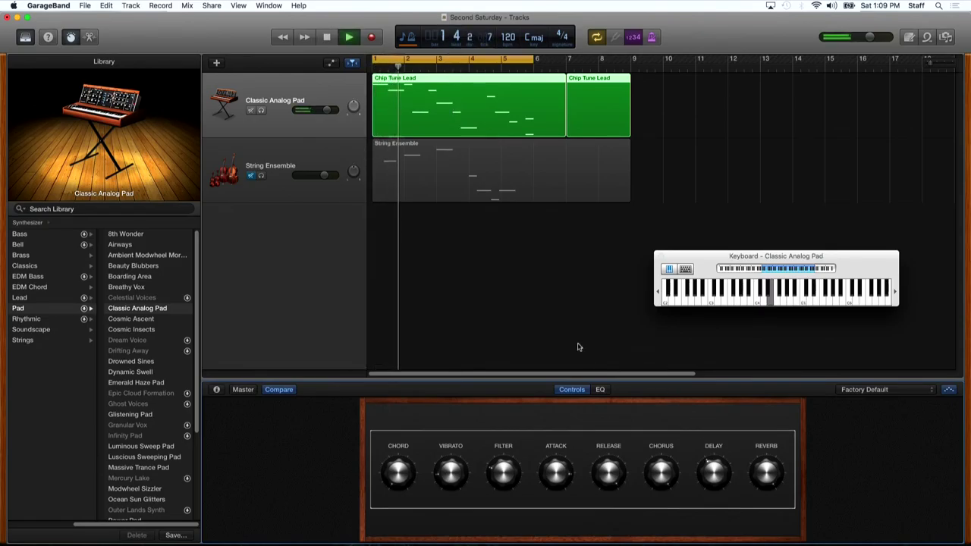
{"action": "left_click", "coordinate": [932, 393]}
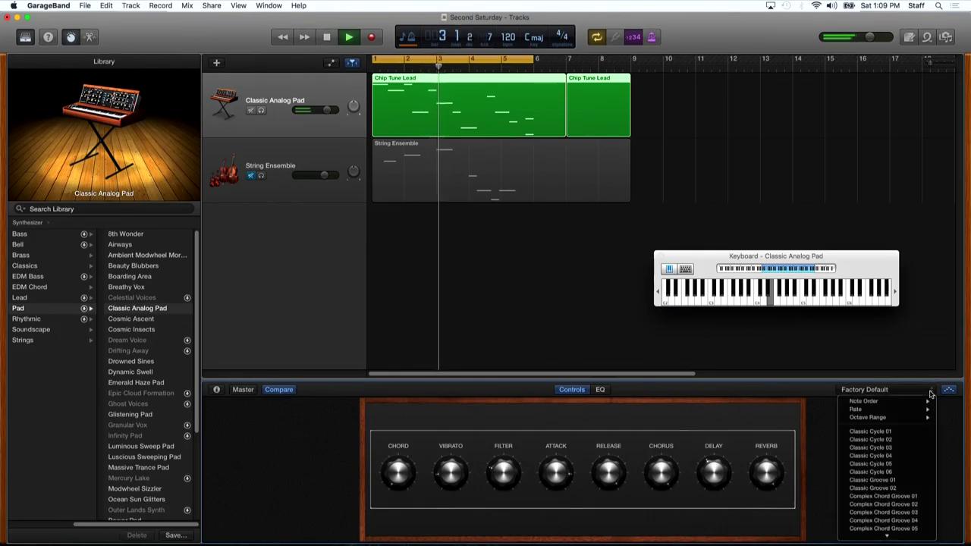
{"action": "left_click", "coordinate": [895, 455]}
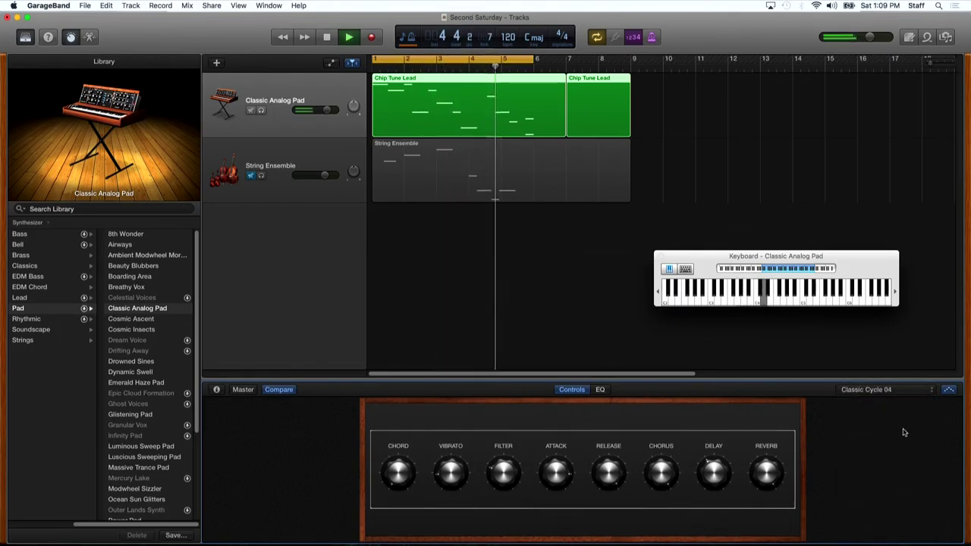
{"action": "left_click", "coordinate": [931, 394]}
{"action": "left_click", "coordinate": [911, 477]}
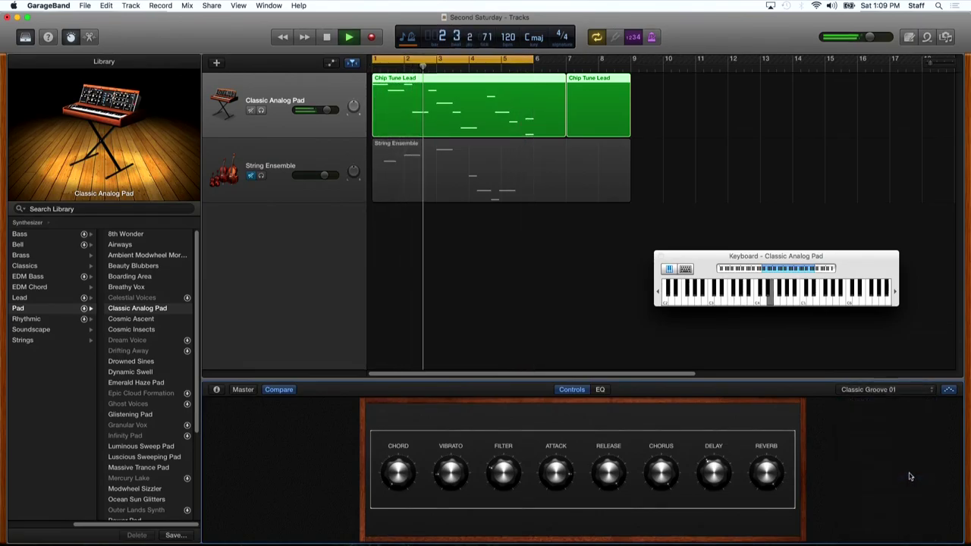
{"action": "key", "text": "space"}
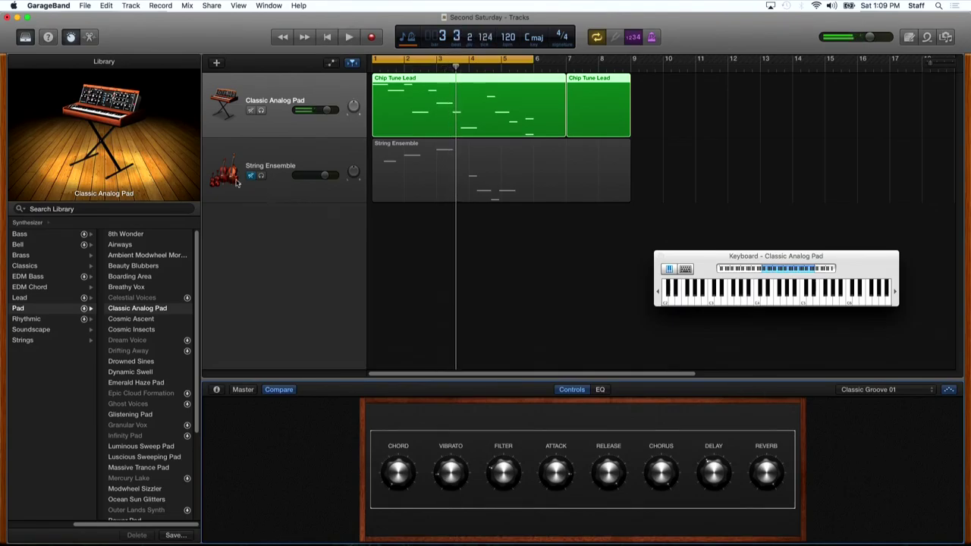
Unmute the String Ensemble track, mute the Classic Analog Pad track and select the String Ensemble track.
{"action": "left_click", "coordinate": [251, 176]}
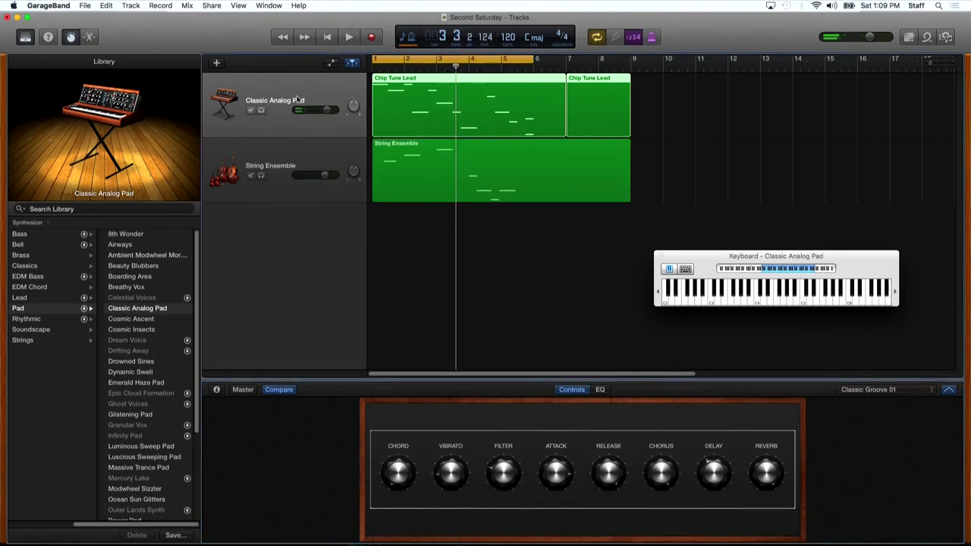
{"action": "left_click", "coordinate": [250, 111]}
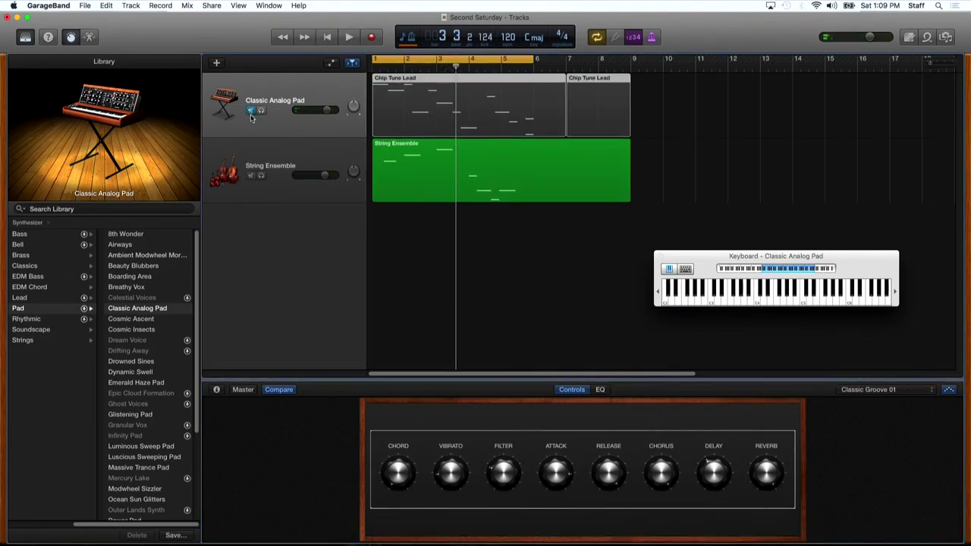
{"action": "left_click", "coordinate": [299, 162]}
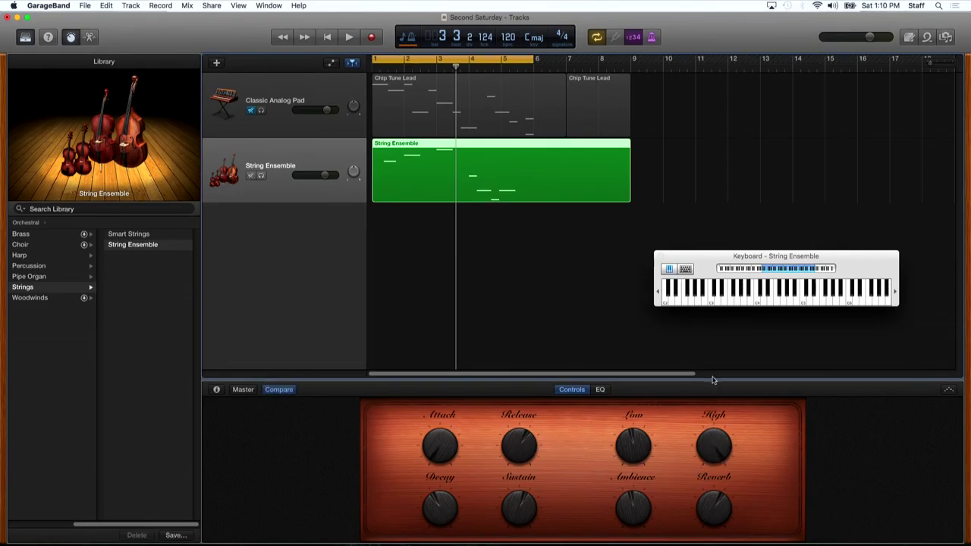
Audition the arpeggiator presets Classic Cycle 04, Classic Groove 01 and Complex Chord Groove 02 on the String Ensemble, then stop playback with the arpeggiator off.
{"action": "key", "text": "space"}
{"action": "left_click", "coordinate": [949, 391]}
{"action": "left_click", "coordinate": [931, 391]}
{"action": "left_click", "coordinate": [872, 454]}
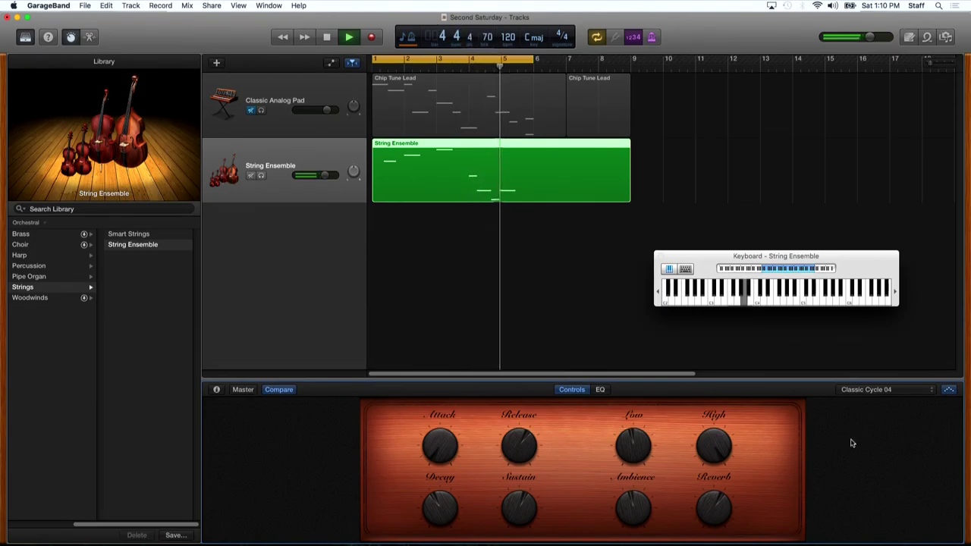
{"action": "left_click", "coordinate": [922, 389]}
{"action": "left_click", "coordinate": [903, 480]}
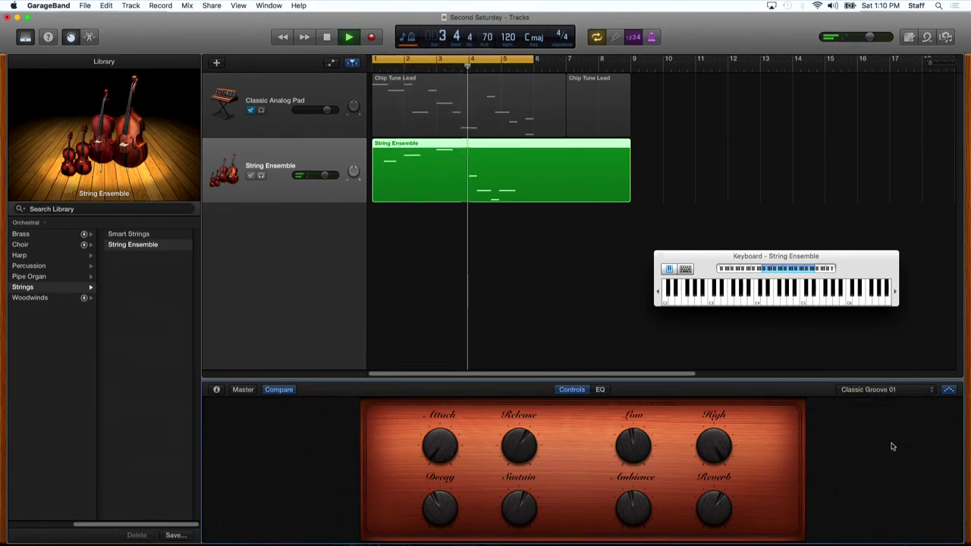
{"action": "left_click", "coordinate": [932, 390]}
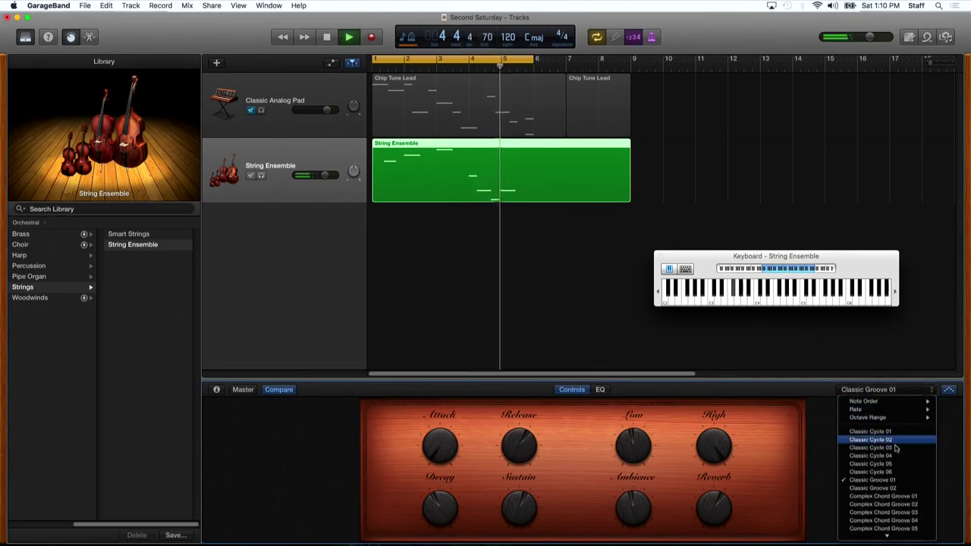
{"action": "left_click", "coordinate": [884, 503]}
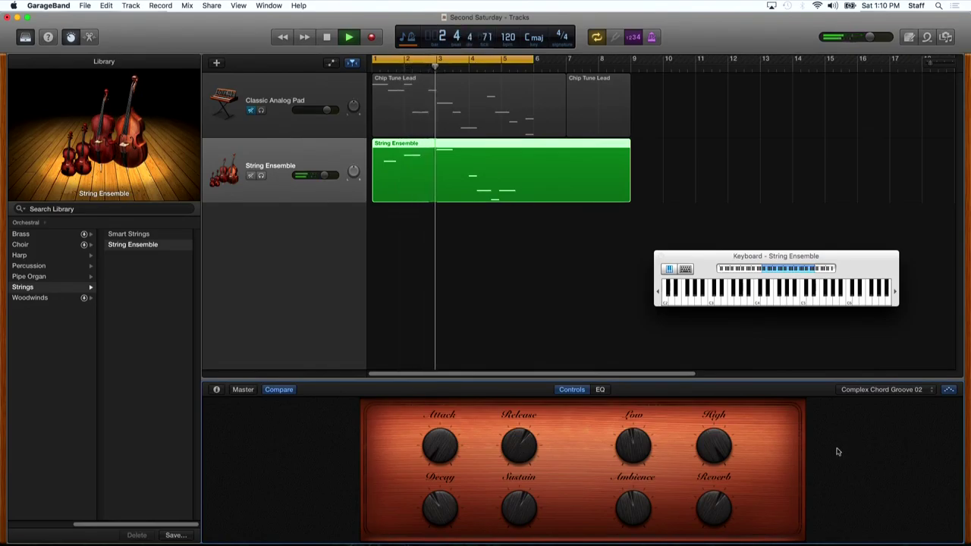
{"action": "key", "text": "space"}
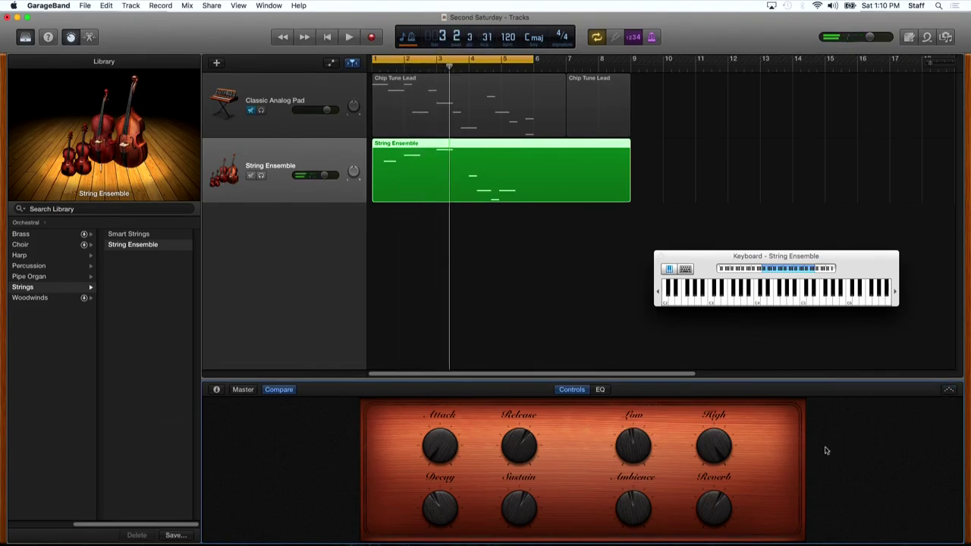
Play the String Ensemble melody from the beginning without the arpeggiator, and stop playback.
{"action": "key", "text": "Return"}
{"action": "key", "text": "space"}
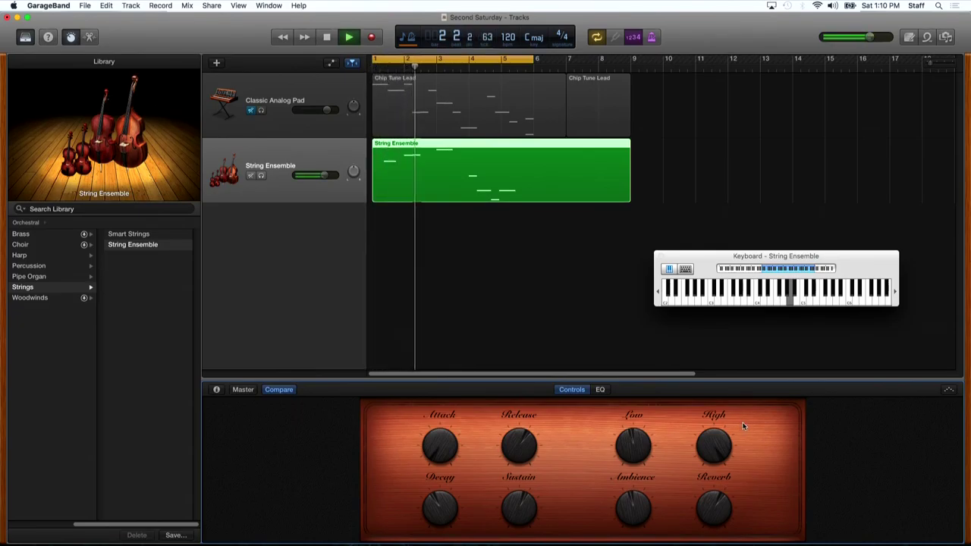
{"action": "key", "text": "space"}
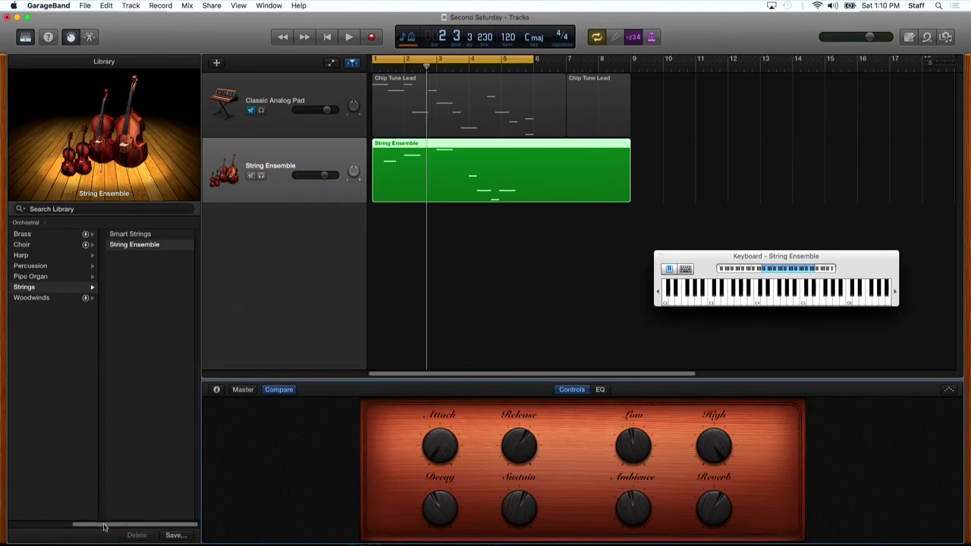
Replace the String Ensemble instrument with Deep Groove Synth Bass from the Arpeggiator Synth Bass sounds, discarding the unsaved instrument changes.
{"action": "left_click_drag", "start_coordinate": [109, 525], "coordinate": [13, 516]}
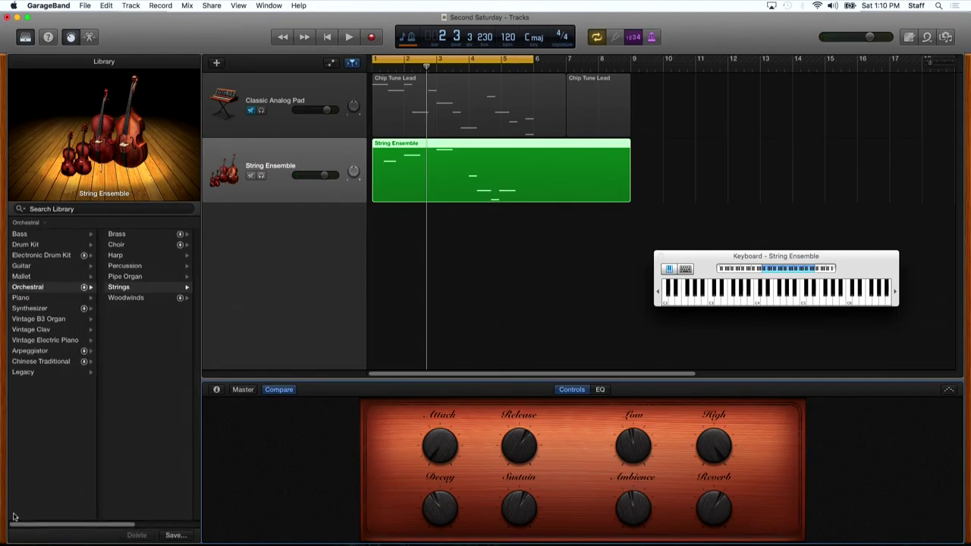
{"action": "left_click", "coordinate": [29, 351]}
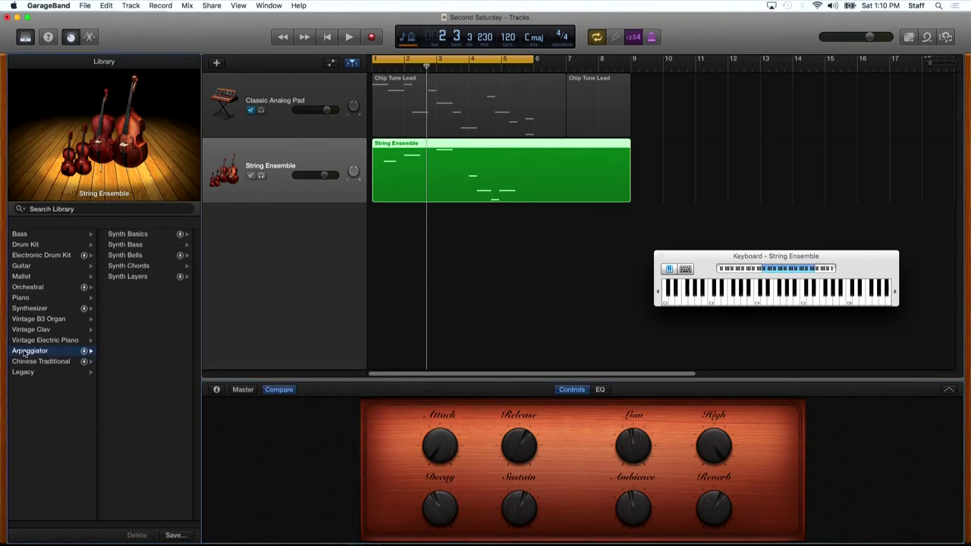
{"action": "left_click", "coordinate": [124, 249]}
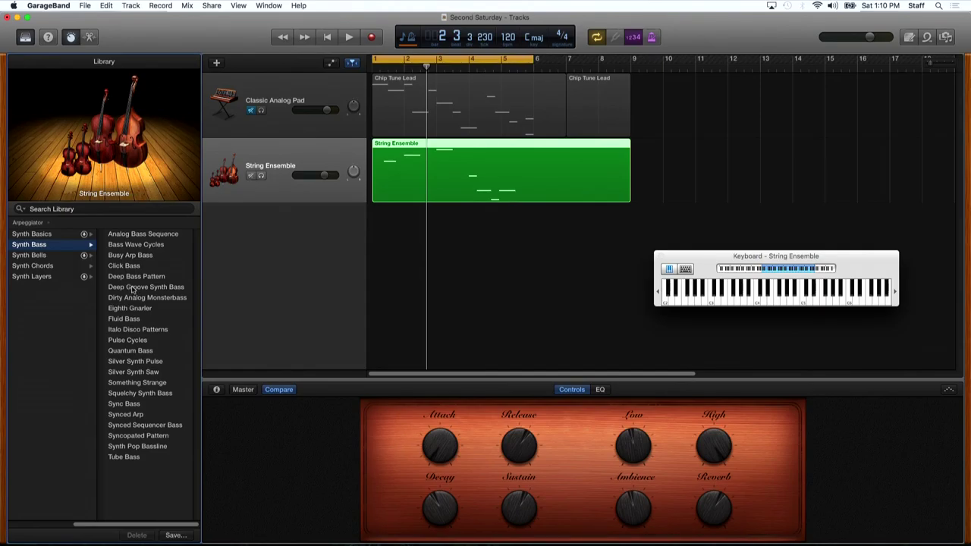
{"action": "left_click", "coordinate": [133, 287]}
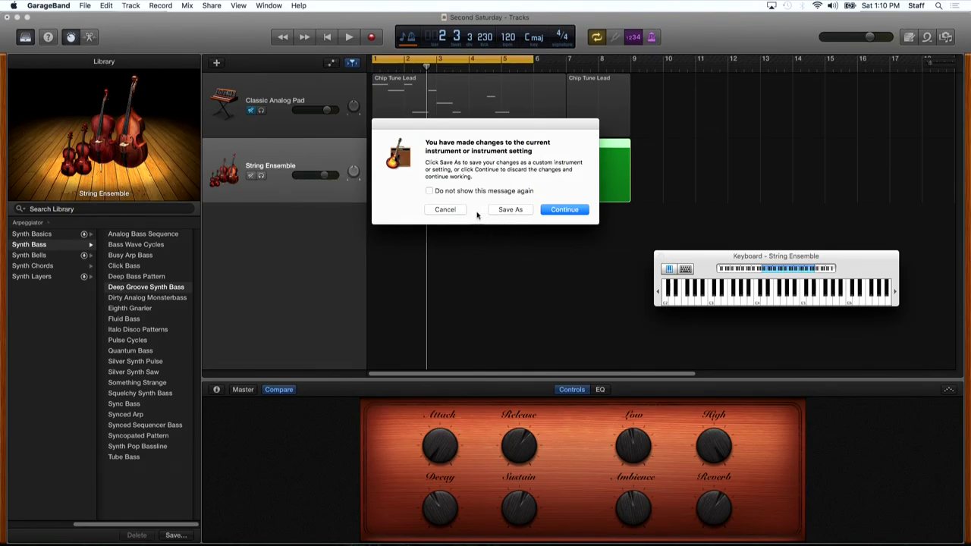
{"action": "left_click", "coordinate": [564, 210]}
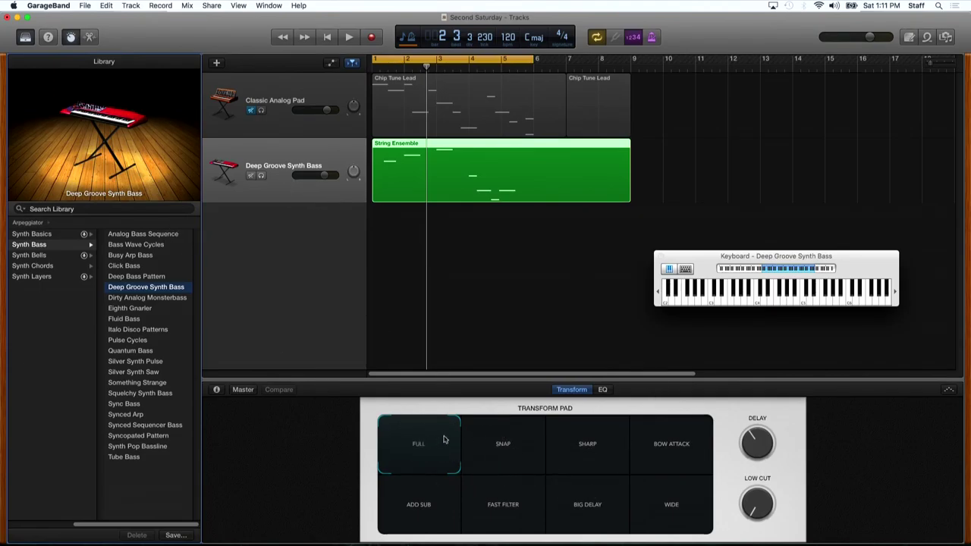
Audition the Snap, Sharp, Add Sub and Fast Filter variations of the Deep Groove Synth Bass during playback, stopping on Fast Filter.
{"action": "key", "text": "space"}
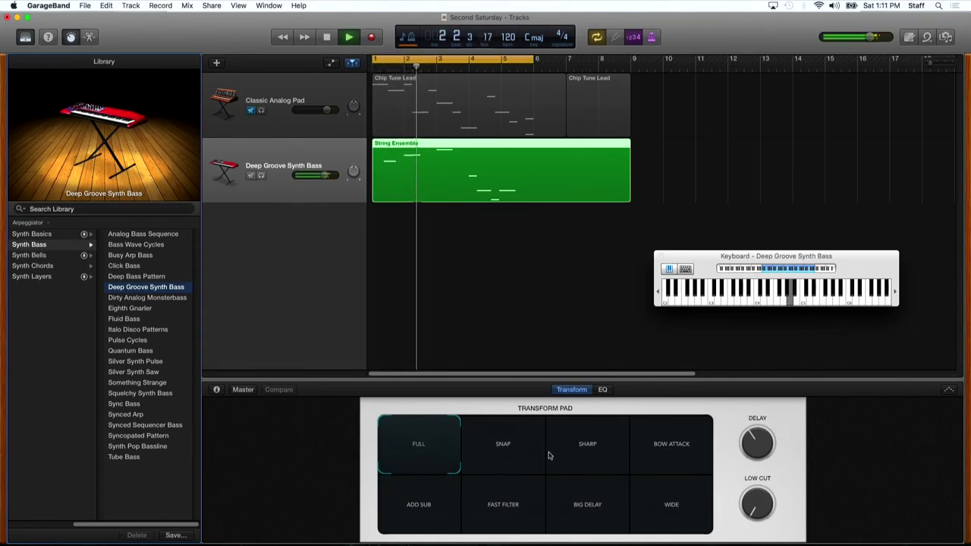
{"action": "left_click", "coordinate": [513, 449]}
{"action": "left_click", "coordinate": [607, 465]}
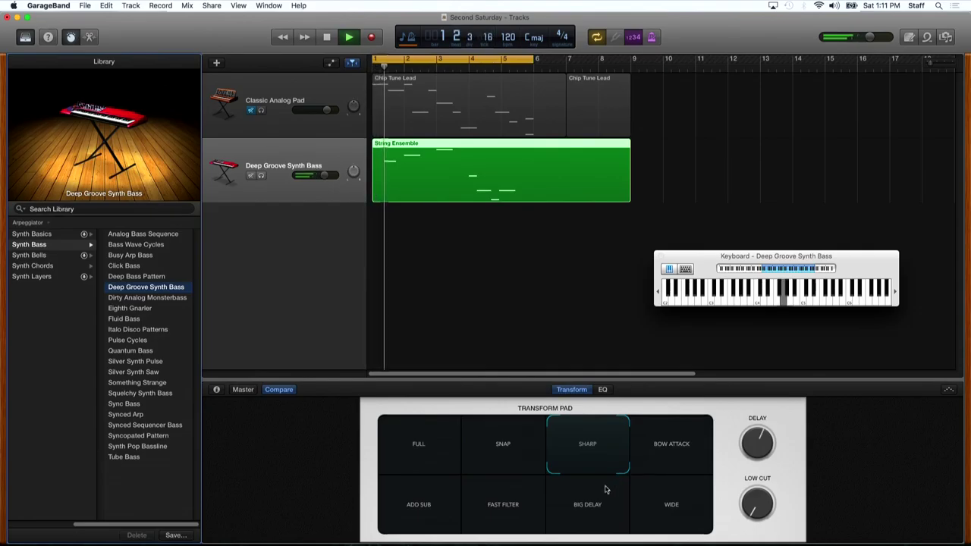
{"action": "left_click", "coordinate": [419, 505]}
{"action": "left_click", "coordinate": [503, 505]}
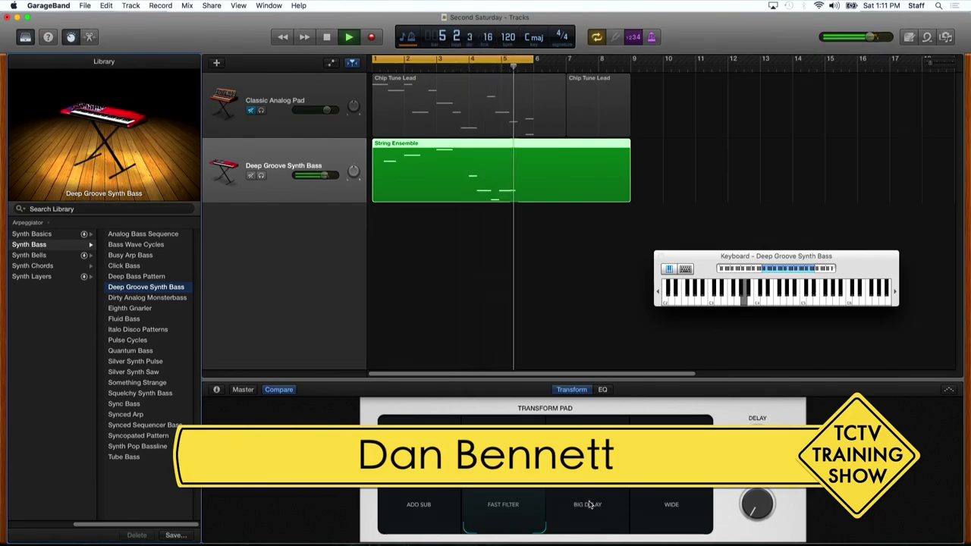
{"action": "key", "text": "space"}
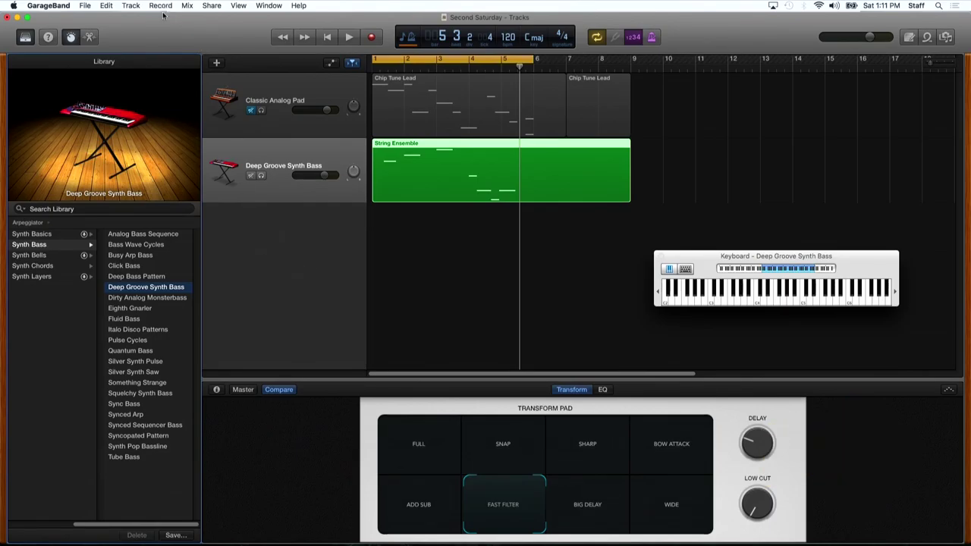
Show the editor, add a Drummer track to the project and look through the available rock drummers, keeping the current one.
{"action": "left_click", "coordinate": [90, 38]}
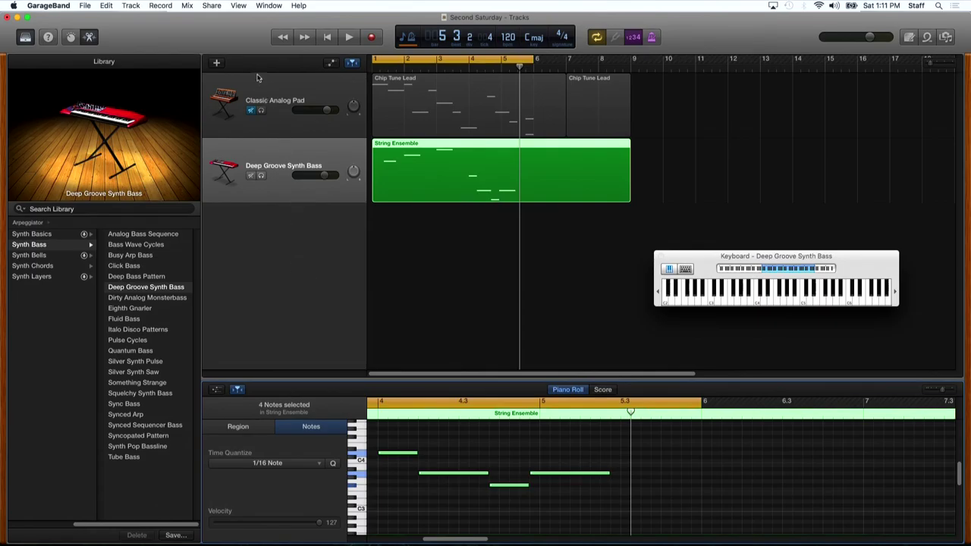
{"action": "left_click", "coordinate": [216, 65]}
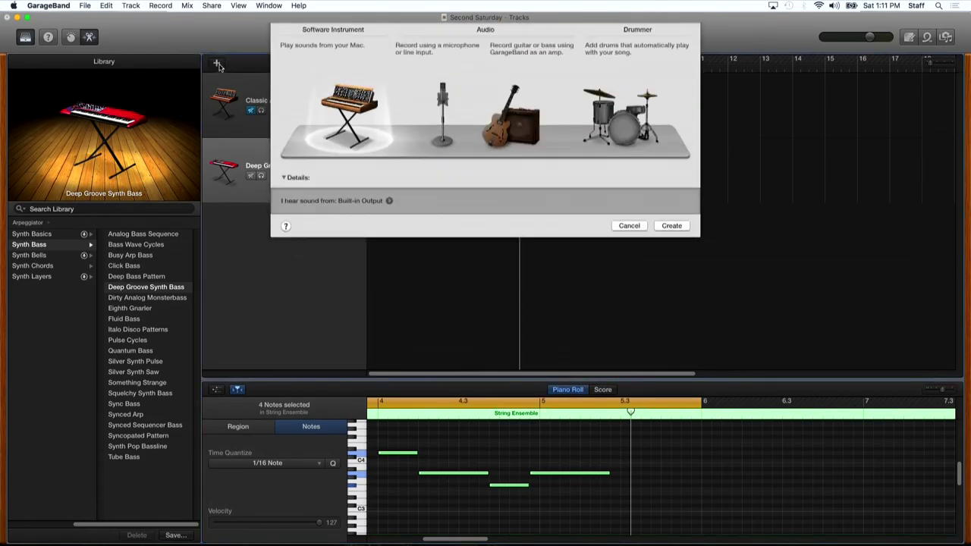
{"action": "left_click", "coordinate": [639, 126]}
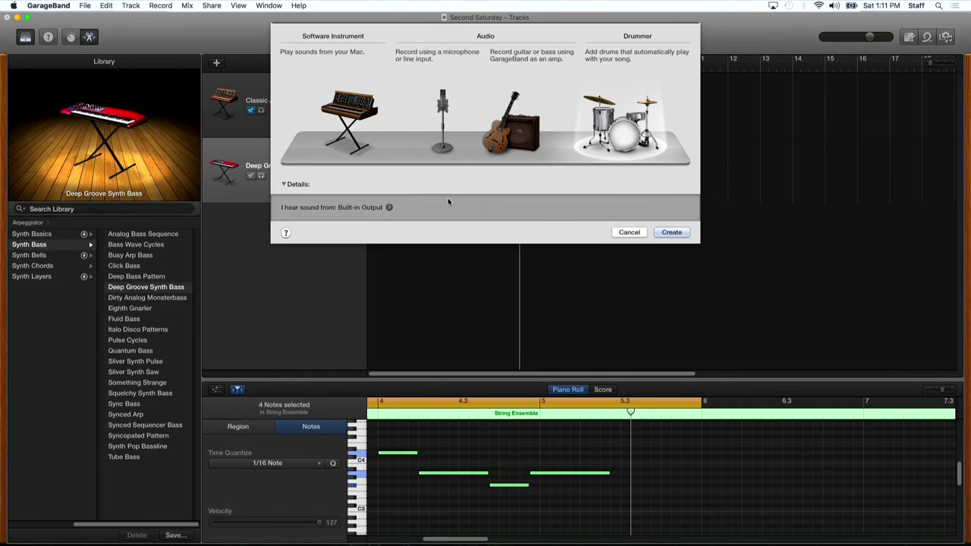
{"action": "key", "text": "Return"}
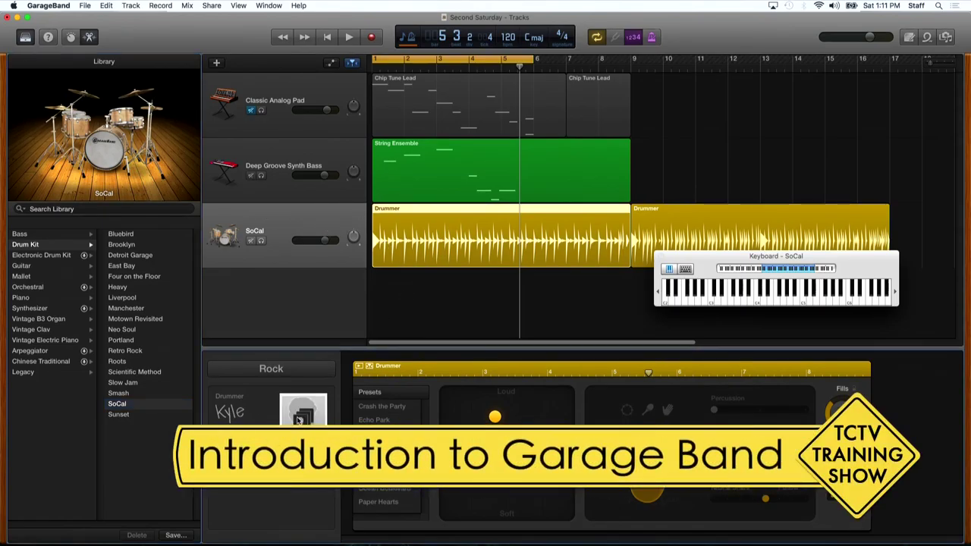
{"action": "left_click", "coordinate": [297, 444]}
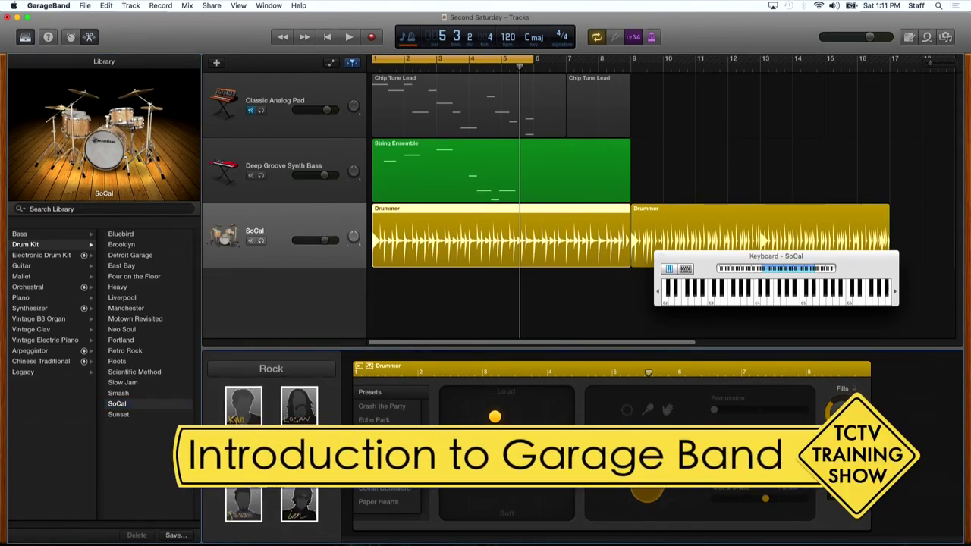
{"action": "left_click", "coordinate": [261, 396]}
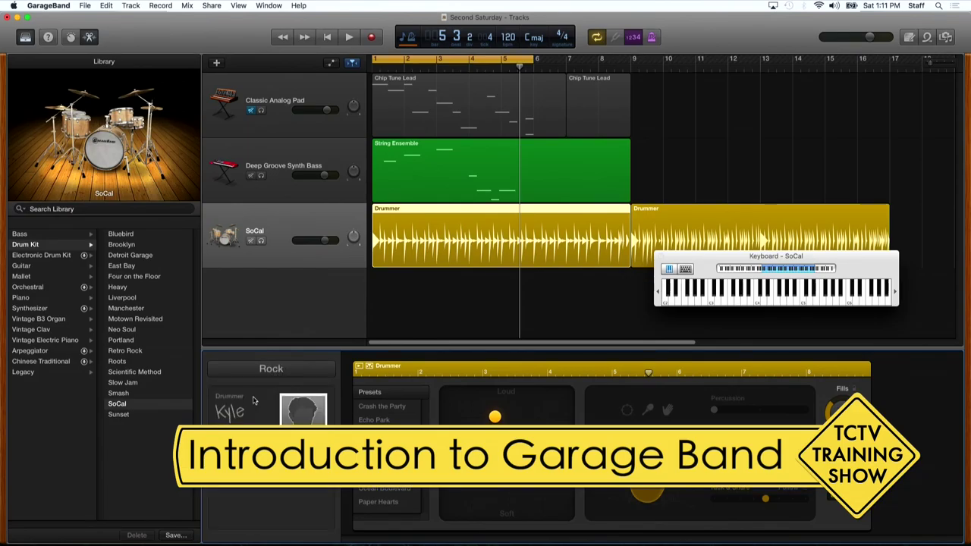
Play the song from the beginning while auditioning the drummer presets Crash the Party, Half-pipe and New Kicks.
{"action": "mouse_move", "coordinate": [495, 416]}
{"action": "left_mouse_down"}
{"action": "mouse_move", "coordinate": [567, 420]}
{"action": "mouse_move", "coordinate": [508, 423]}
{"action": "left_mouse_up"}
{"action": "key", "text": "super+z"}
{"action": "key", "text": "Return"}
{"action": "key", "text": "space"}
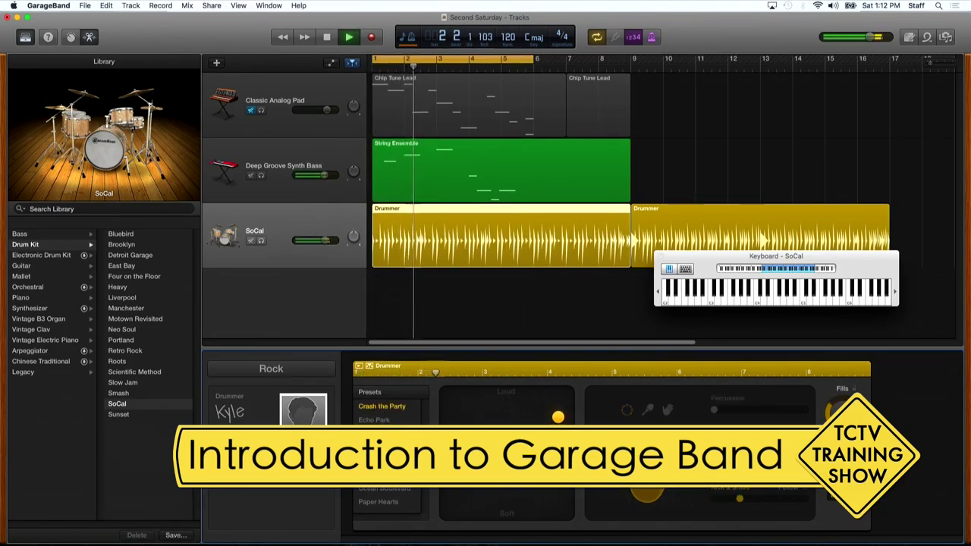
{"action": "left_click", "coordinate": [372, 447]}
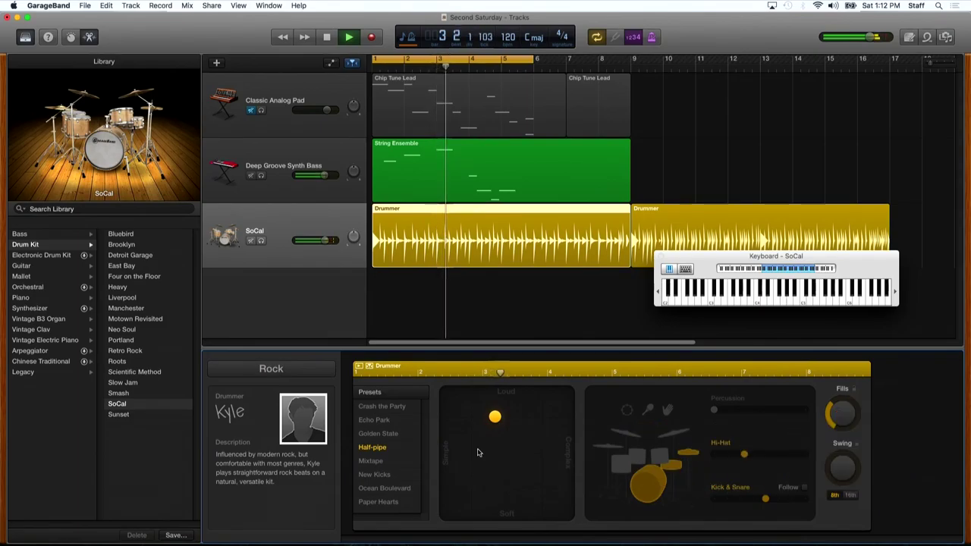
{"action": "left_click", "coordinate": [378, 476]}
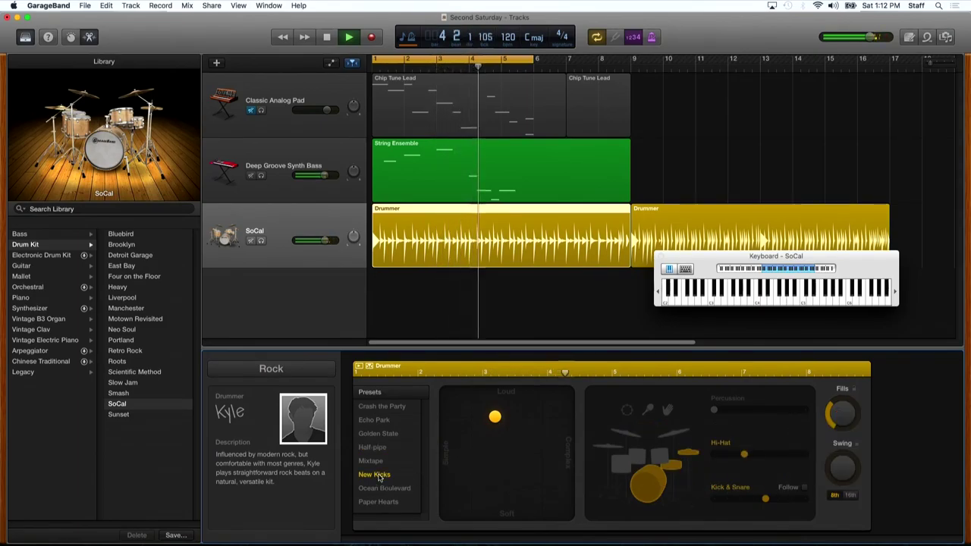
Try the toms in the drum kit, switch to the cymbals instead and add the shaker percussion.
{"action": "left_click", "coordinate": [641, 460]}
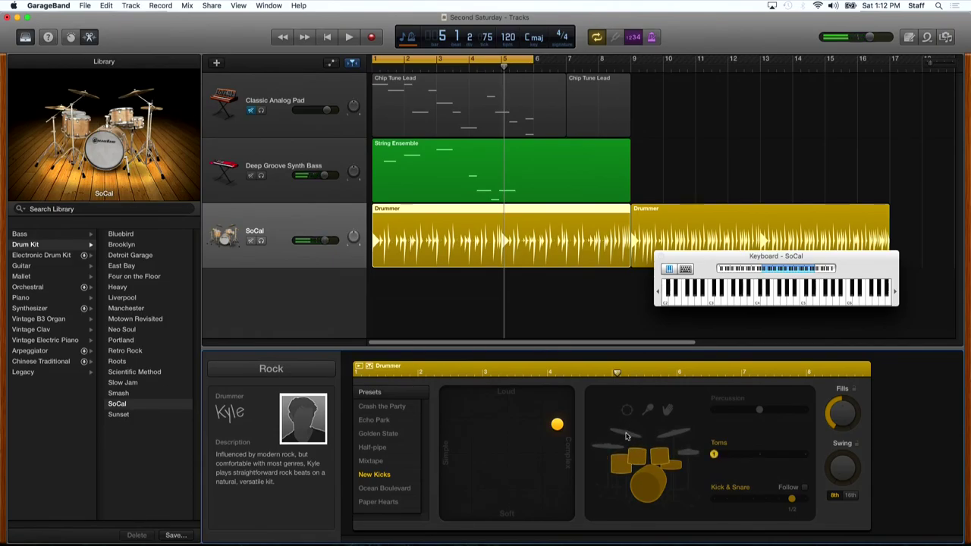
{"action": "left_click", "coordinate": [627, 434]}
{"action": "left_click", "coordinate": [648, 410]}
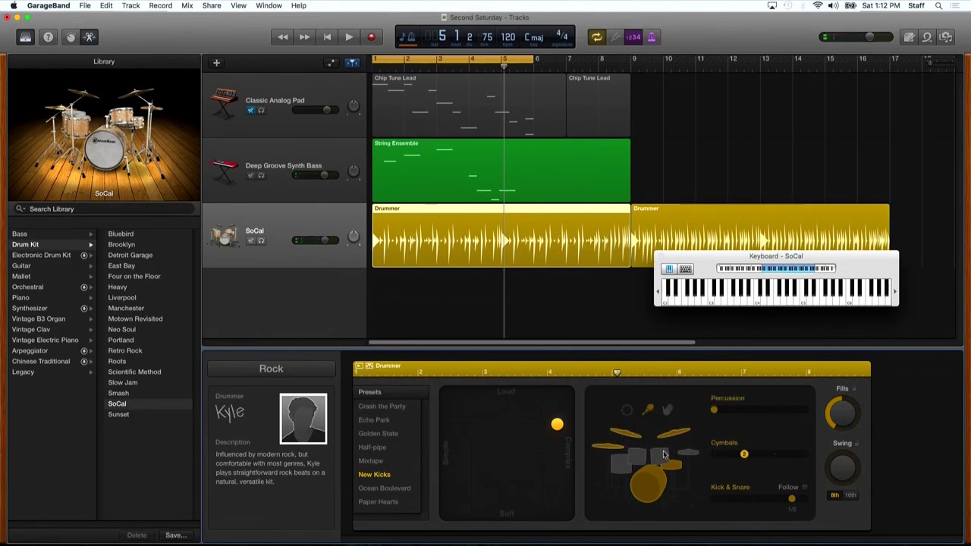
Set the cymbals pattern to 3 and make the Drummer region's beat softer and slightly more complex.
{"action": "left_click_drag", "start_coordinate": [744, 455], "coordinate": [772, 455]}
{"action": "left_click_drag", "start_coordinate": [557, 425], "coordinate": [565, 459]}
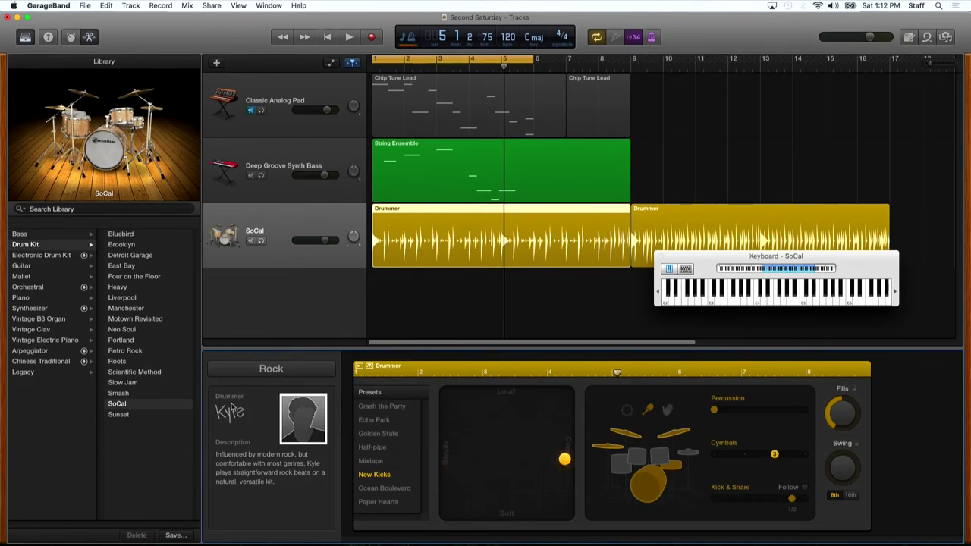
Try the Motown Revisited, Four on the Floor, Brooklyn and Retro Rock drum kits on the Drummer track.
{"action": "left_click", "coordinate": [141, 320]}
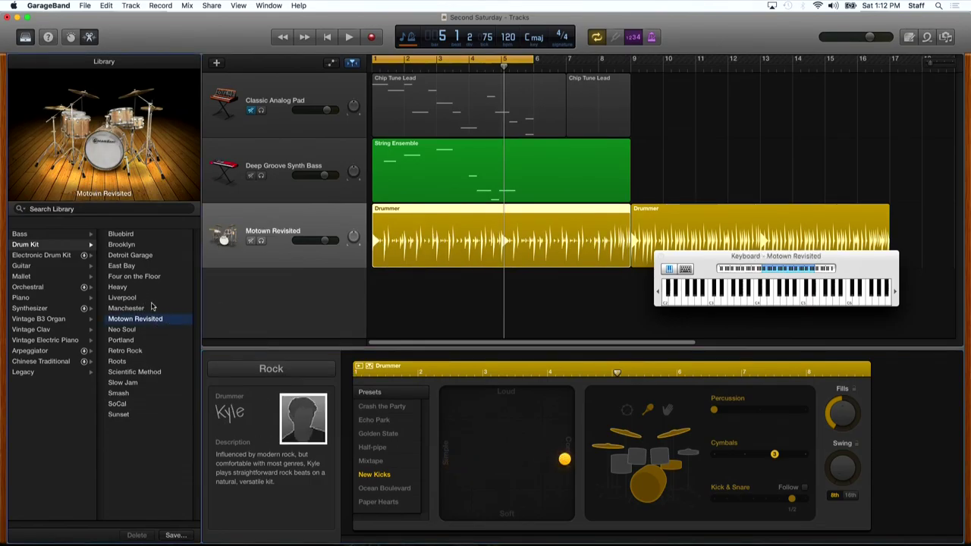
{"action": "left_click", "coordinate": [137, 278]}
{"action": "left_click", "coordinate": [128, 245]}
{"action": "left_click", "coordinate": [141, 351]}
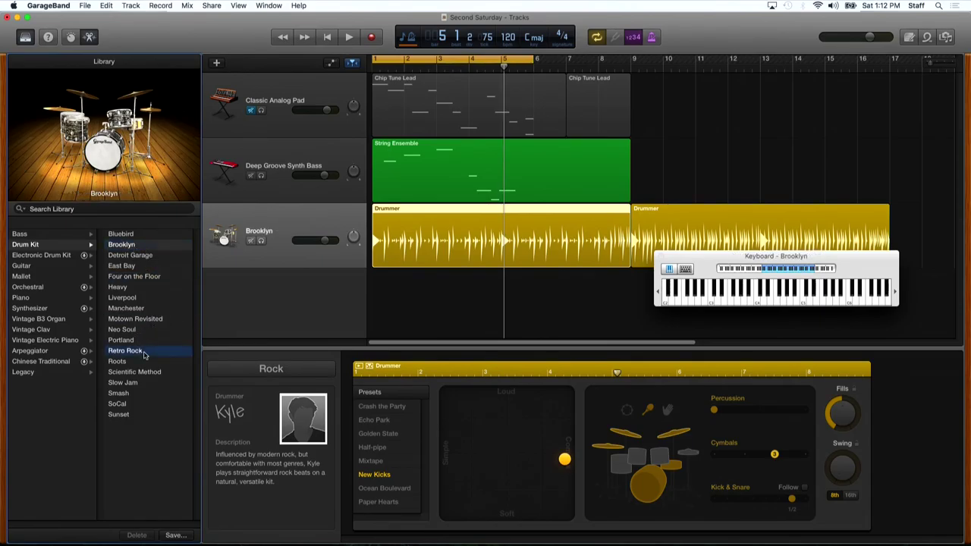
Change the rock drummer to Anders, accepting the replacement of the track's region settings.
{"action": "left_click", "coordinate": [317, 426]}
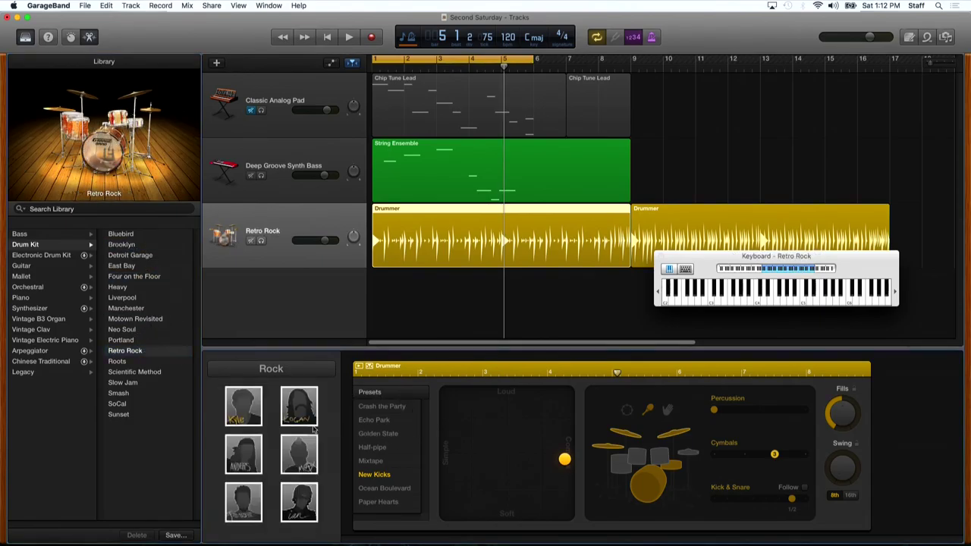
{"action": "left_click", "coordinate": [247, 459]}
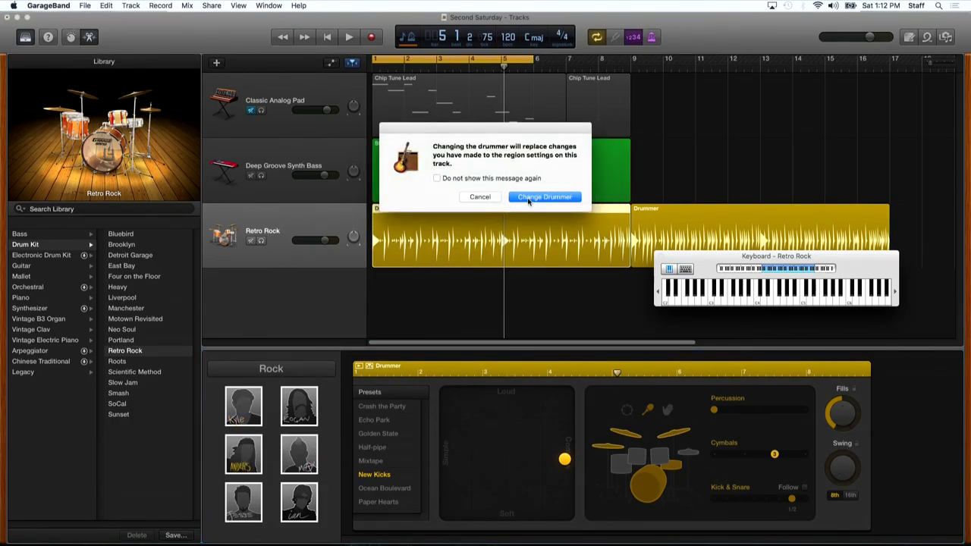
{"action": "left_click", "coordinate": [540, 197]}
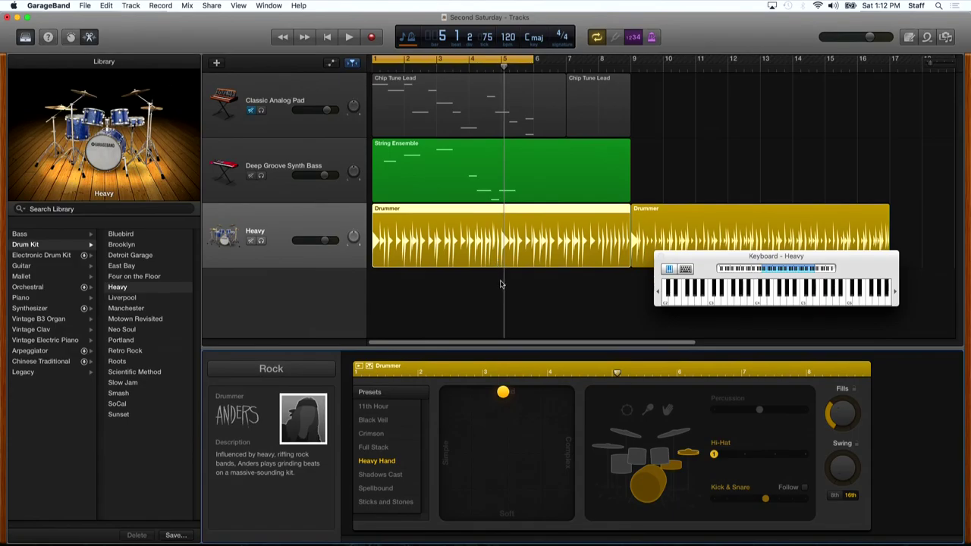
Play the song from the beginning, switch the drummer preset to Black Veil during playback, and stop.
{"action": "key", "text": "Return"}
{"action": "key", "text": "space"}
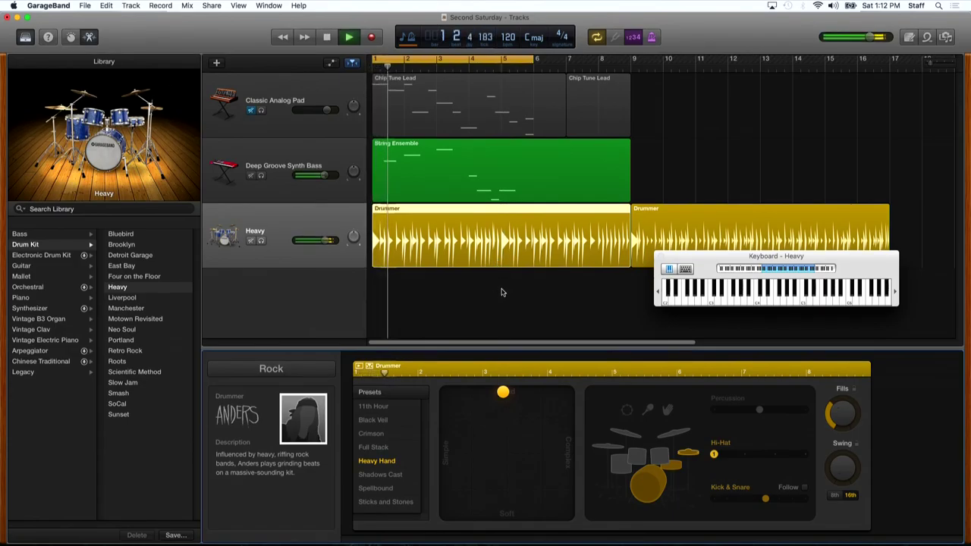
{"action": "left_click", "coordinate": [373, 420]}
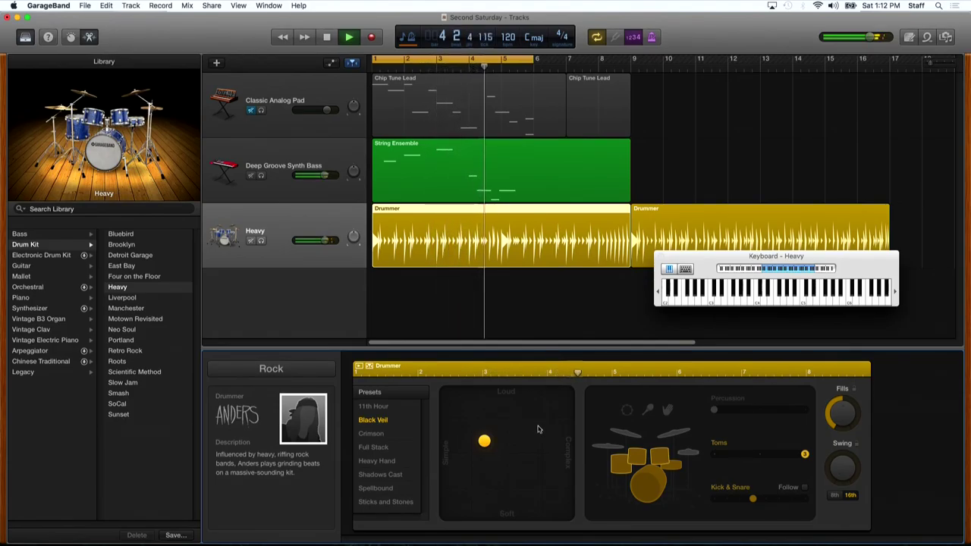
{"action": "key", "text": "space"}
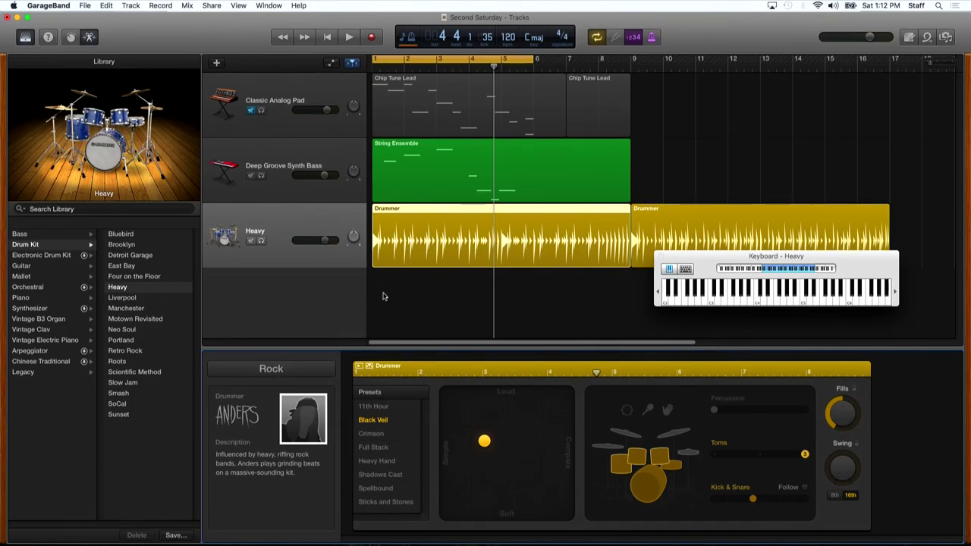
Move the on-screen keyboard window clear of the second Drummer region.
{"action": "left_click_drag", "start_coordinate": [709, 264], "coordinate": [754, 288]}
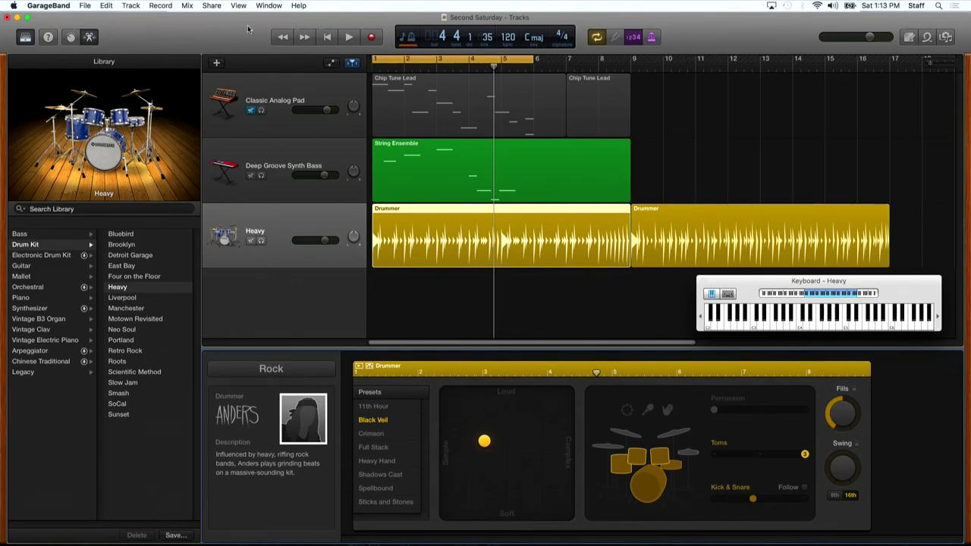
{"action": "key", "text": "super+h"}
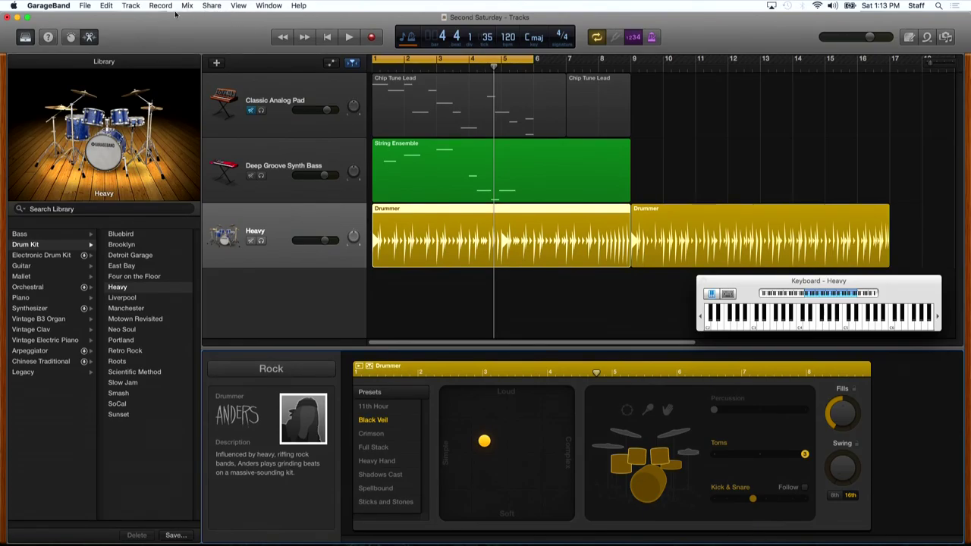
{"action": "left_click", "coordinate": [85, 6]}
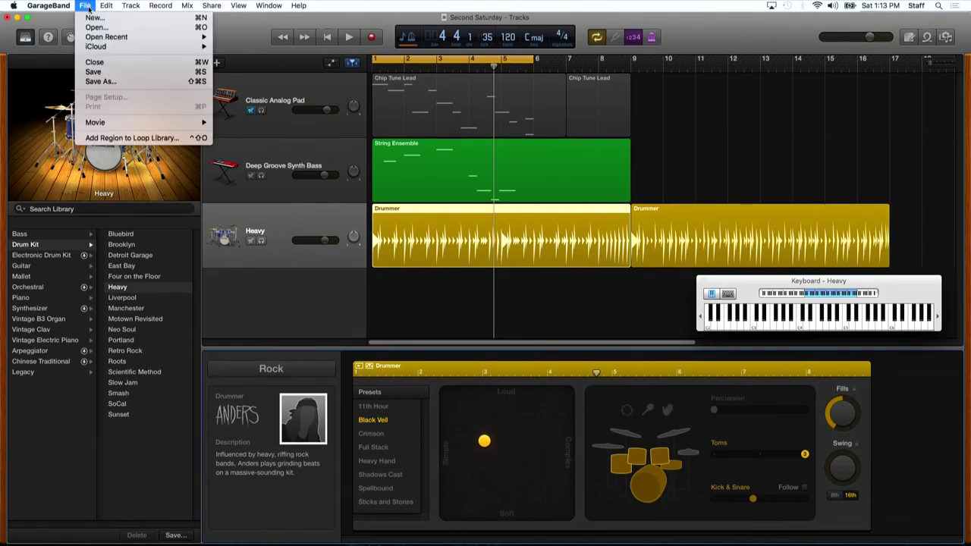
{"action": "left_click", "coordinate": [135, 81]}
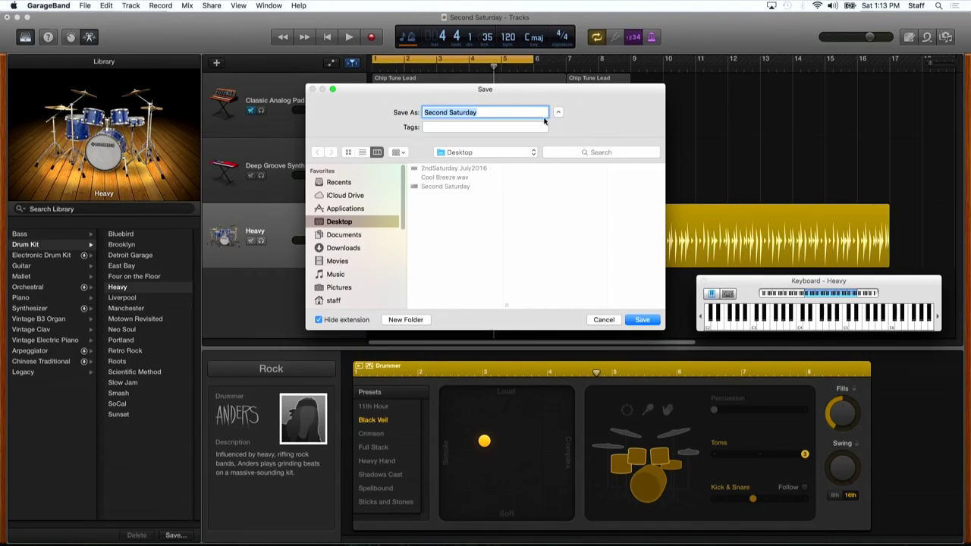
{"action": "left_click", "coordinate": [335, 301]}
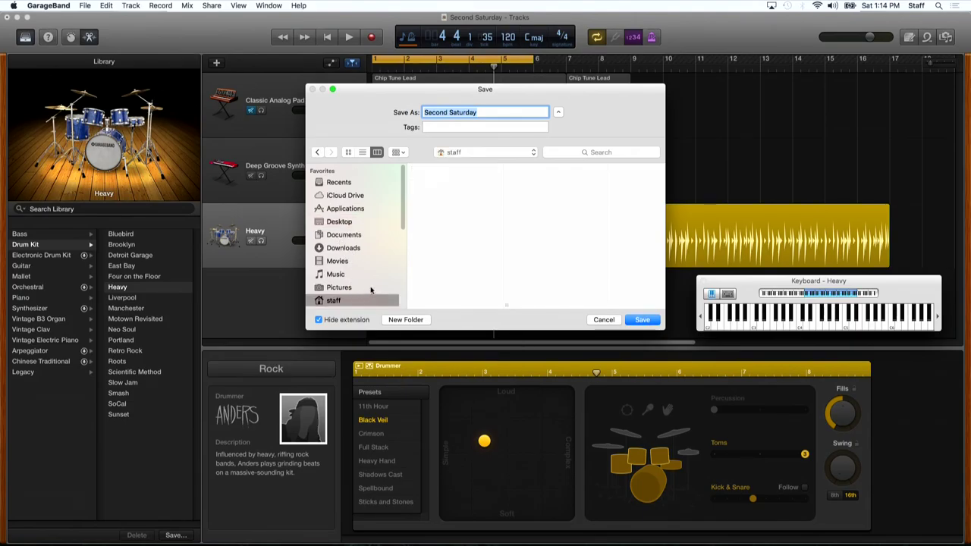
{"action": "left_click", "coordinate": [352, 249]}
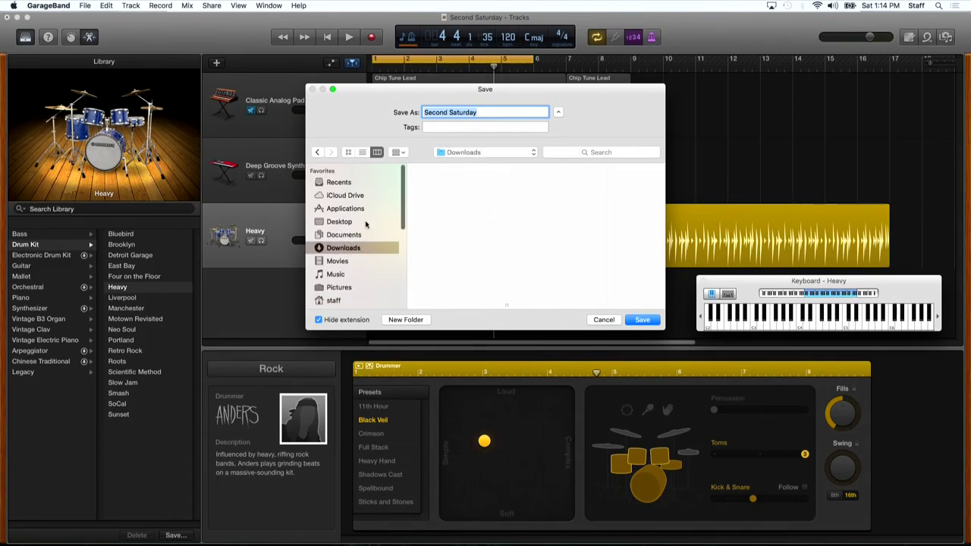
{"action": "left_click", "coordinate": [349, 222]}
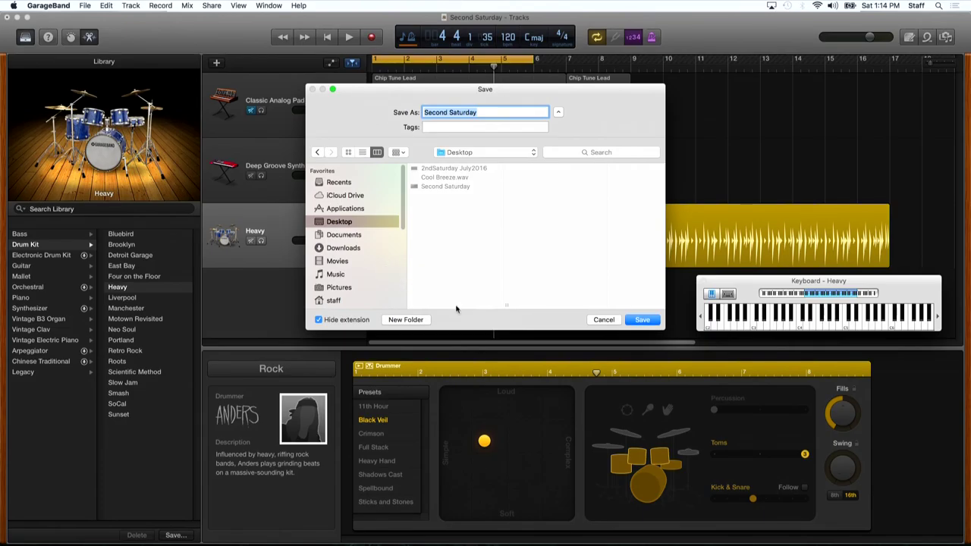
{"action": "left_click", "coordinate": [604, 320]}
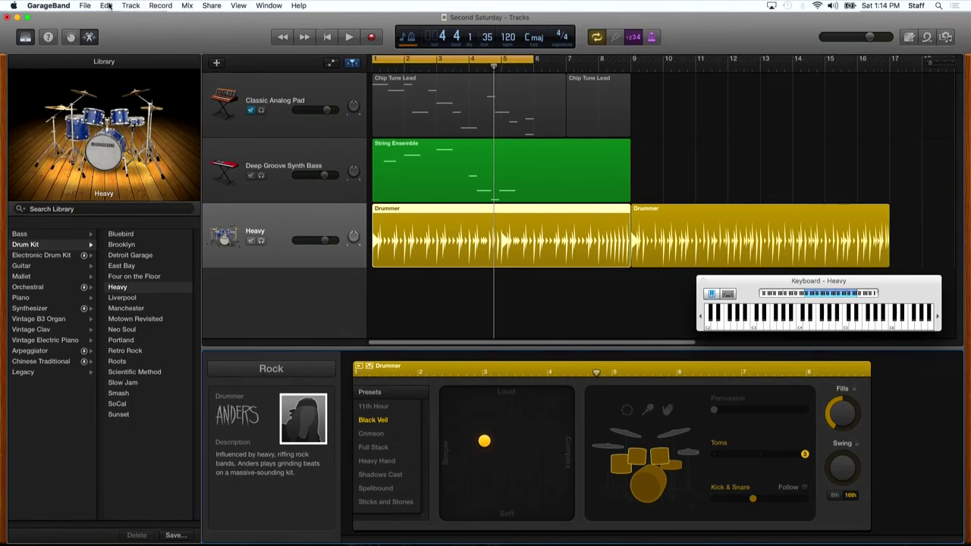
Save the project as Second Saturday on the Desktop, replacing the existing file.
{"action": "left_click", "coordinate": [85, 6]}
{"action": "left_click", "coordinate": [100, 81]}
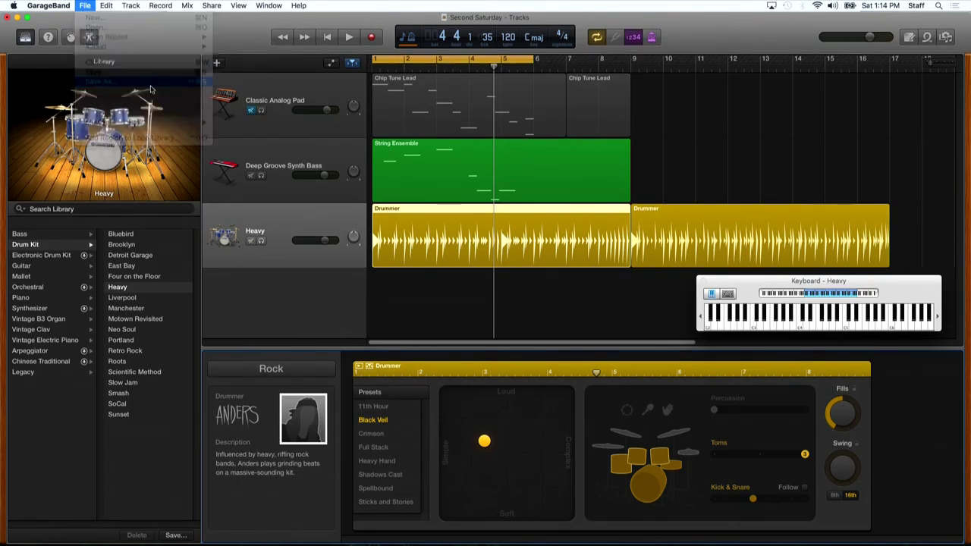
{"action": "left_click", "coordinate": [631, 321]}
{"action": "left_click", "coordinate": [563, 155]}
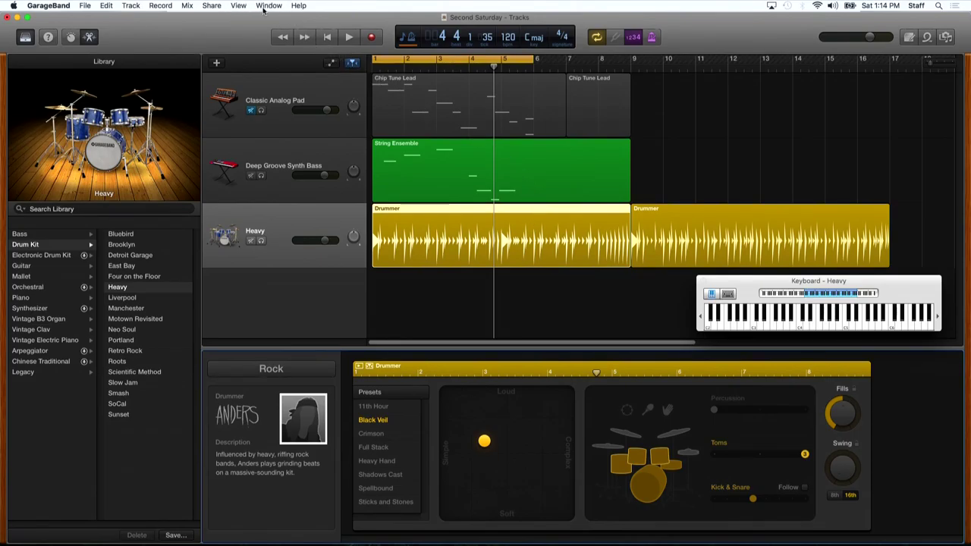
Export the song to the Desktop as an MP3 in highest quality (256 kBit/s), keeping the suggested file name.
{"action": "left_click", "coordinate": [212, 6]}
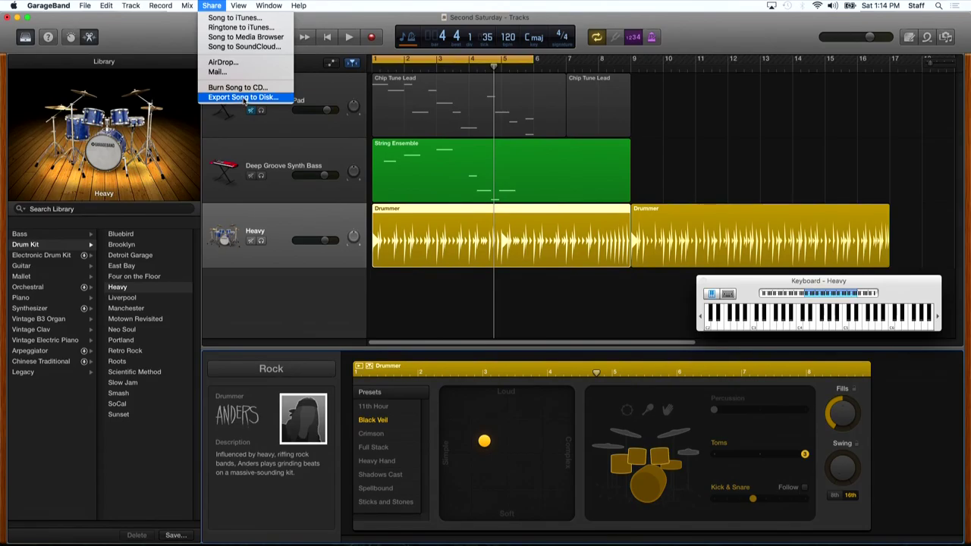
{"action": "left_click", "coordinate": [243, 97]}
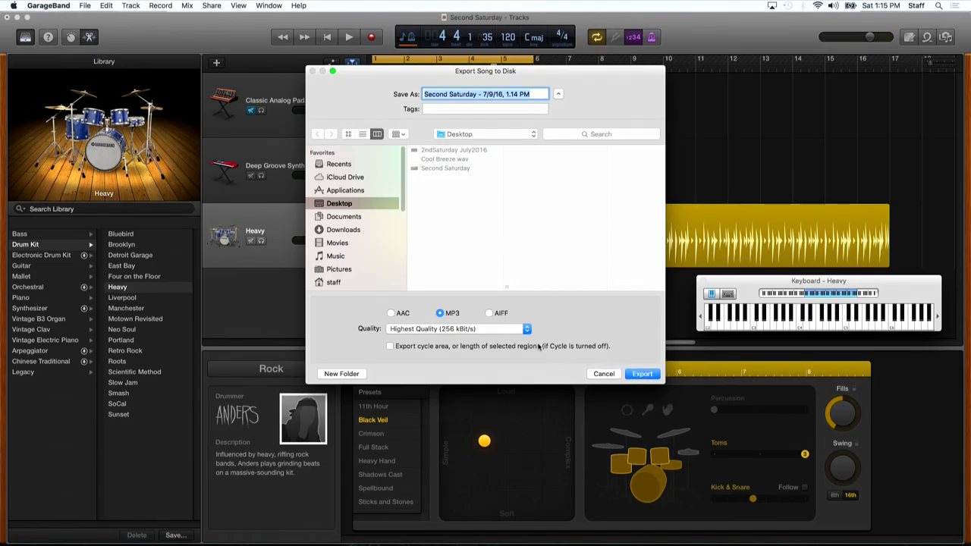
{"action": "left_click", "coordinate": [643, 374]}
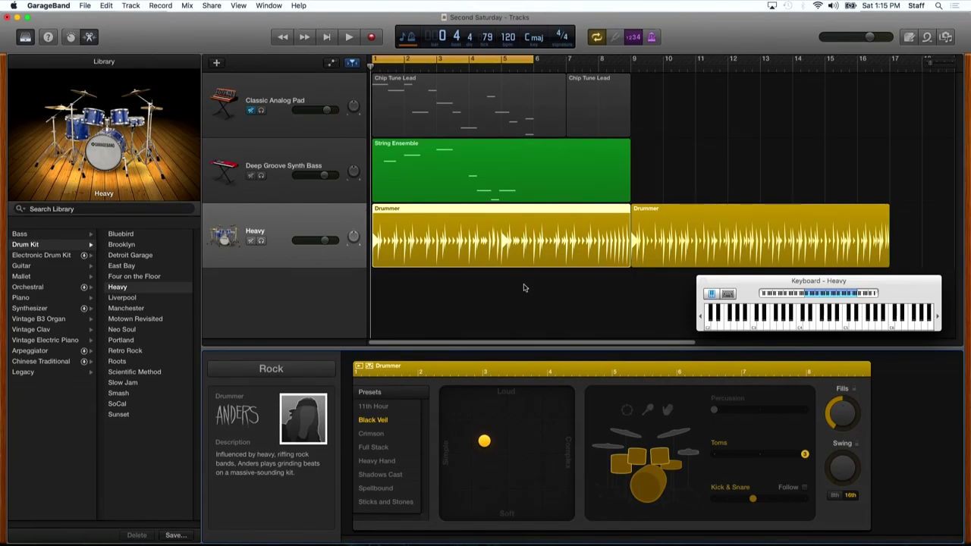
Hide GarageBand and close the Sound preferences window to clear the desktop.
{"action": "key", "text": "super+h"}
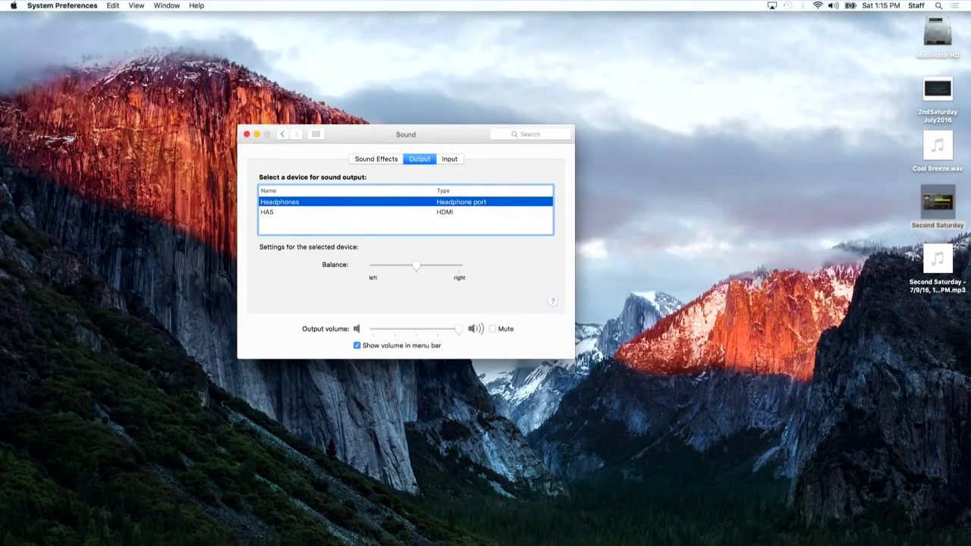
{"action": "left_click", "coordinate": [247, 135]}
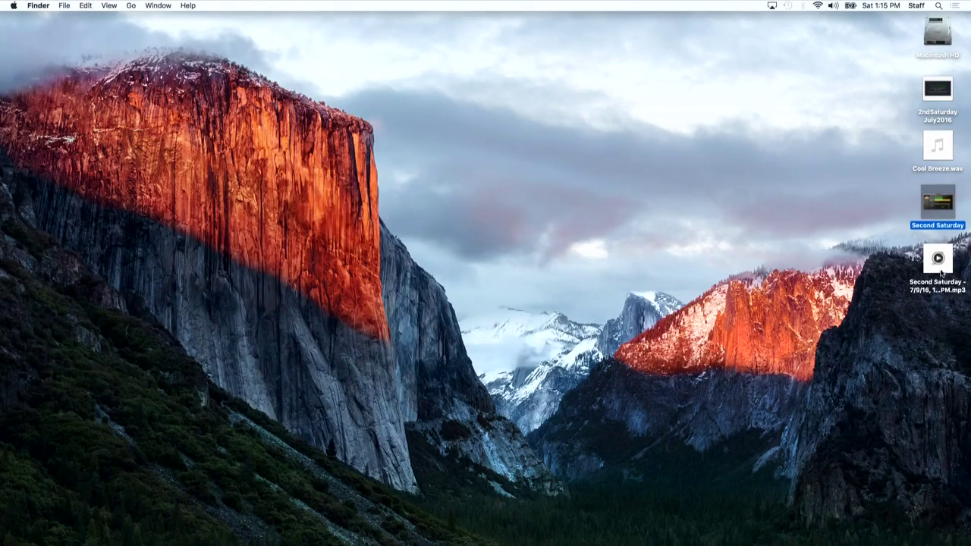
Listen to the exported Second Saturday MP3 in a quick preview from the desktop and close the preview.
{"action": "left_click_drag", "start_coordinate": [938, 260], "coordinate": [535, 133]}
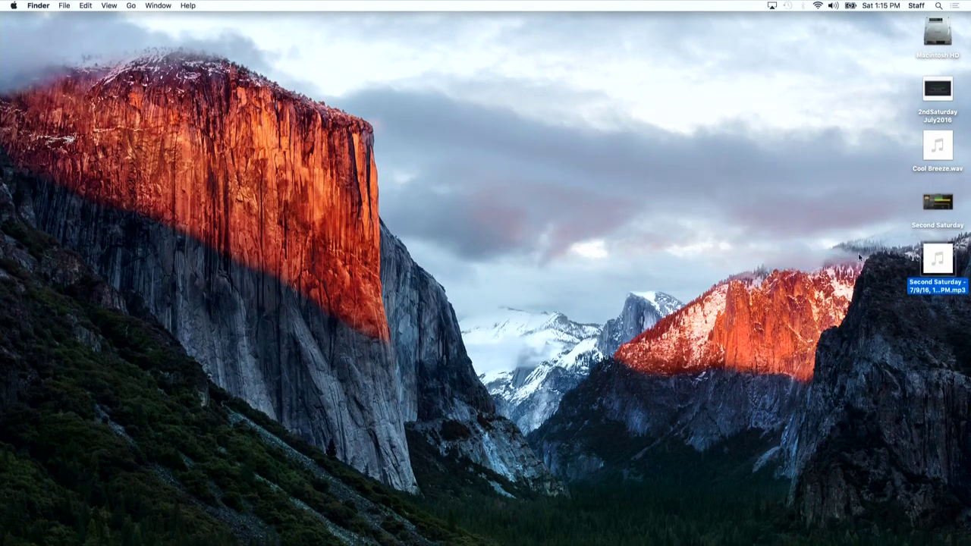
{"action": "left_click", "coordinate": [938, 258]}
{"action": "key", "text": "space"}
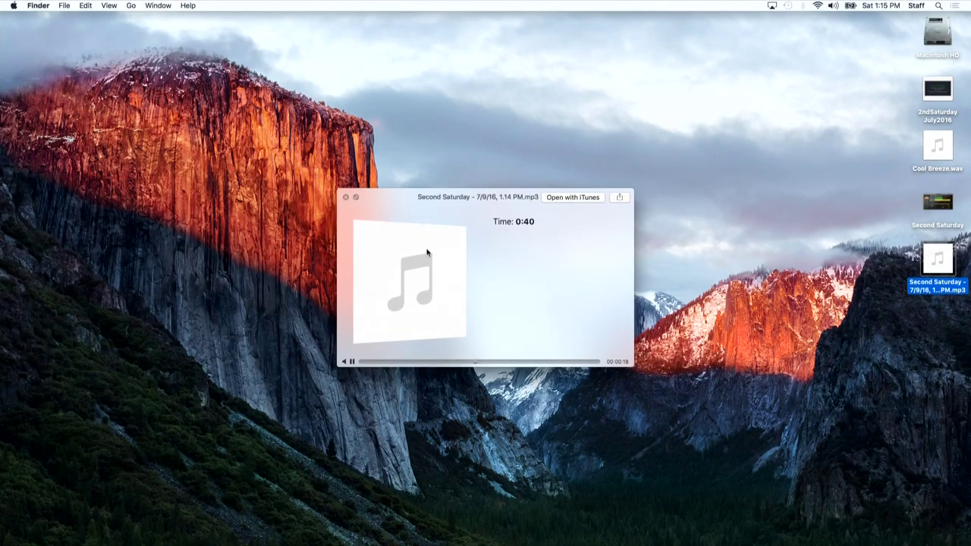
{"action": "left_click", "coordinate": [345, 197]}
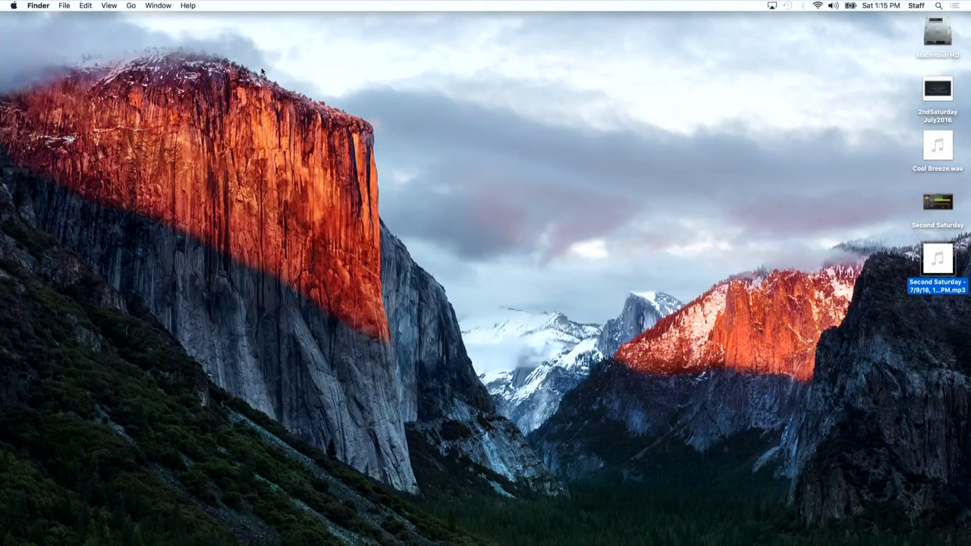